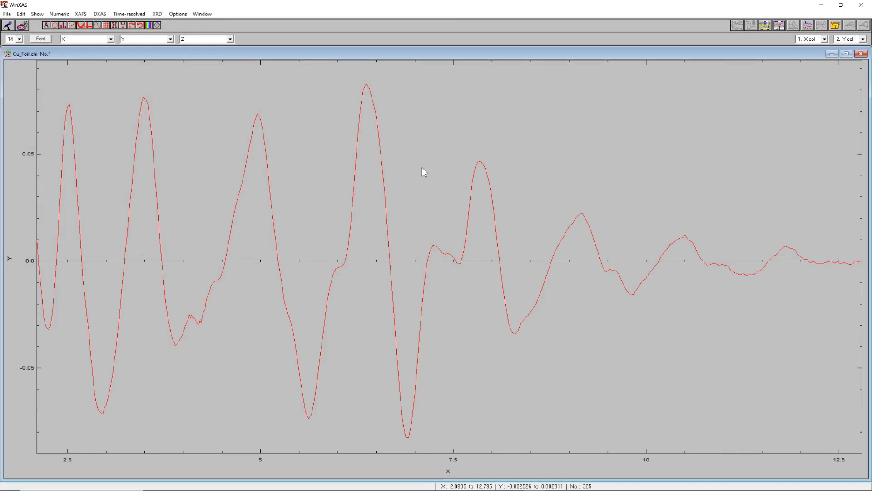
# - Fourier transform the Cu foil chi(k) with a Bessel window and k-weight 3, setting the maximum R-space range to 6 Å
pyautogui.click(81, 13)
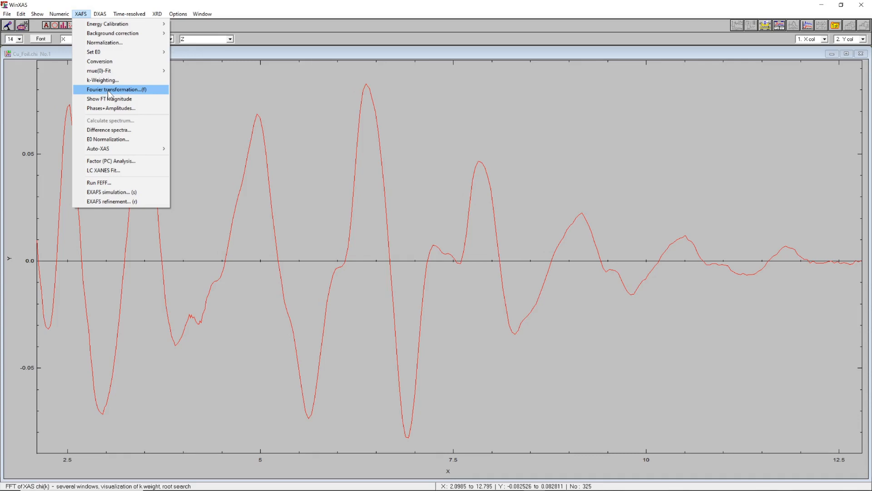
pyautogui.click(110, 90)
pyautogui.click(483, 236)
pyautogui.write('6')
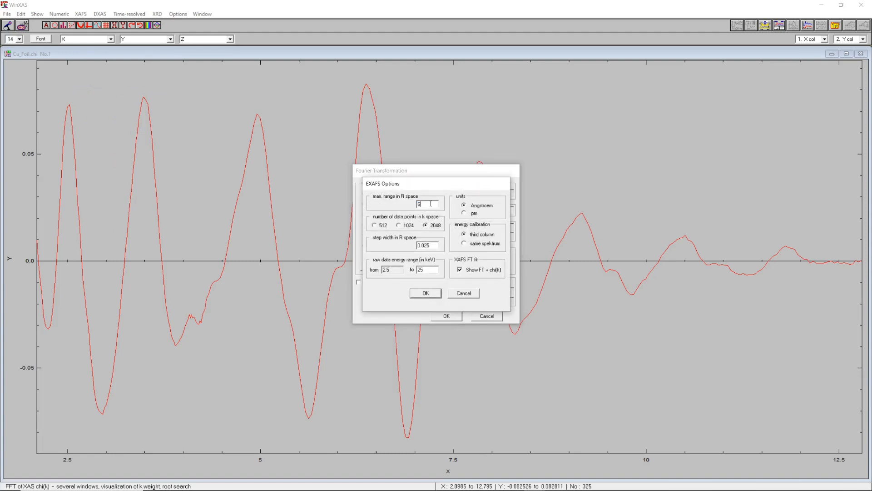
pyautogui.click(425, 293)
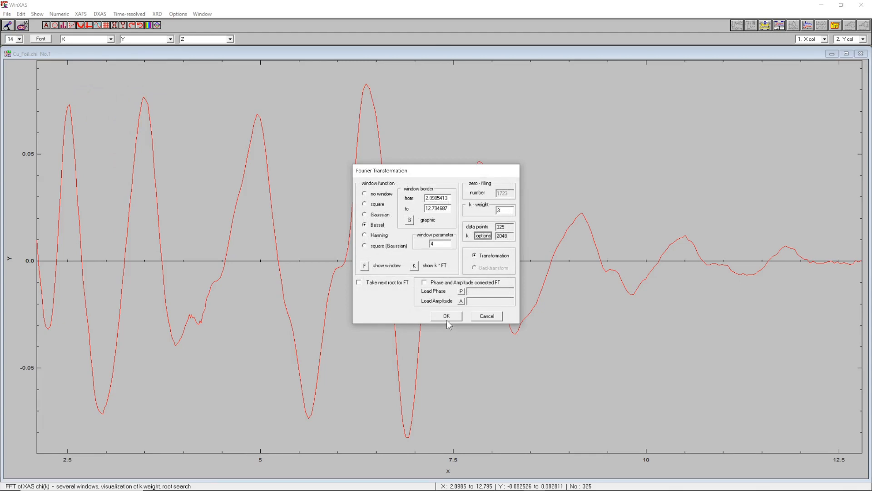
pyautogui.click(447, 318)
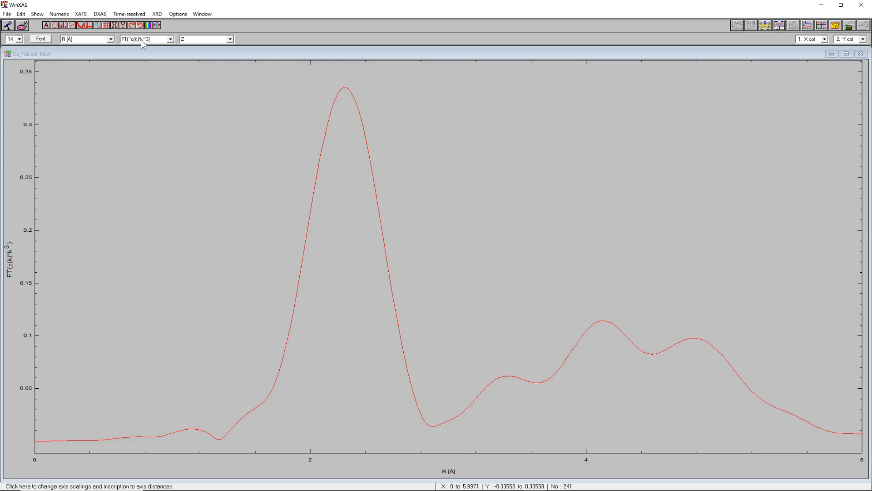
# - Start an EXAFS simulation and load files.dat from the Cu_foil folder in #0_Feff_XAFS-Fitting
pyautogui.click(81, 14)
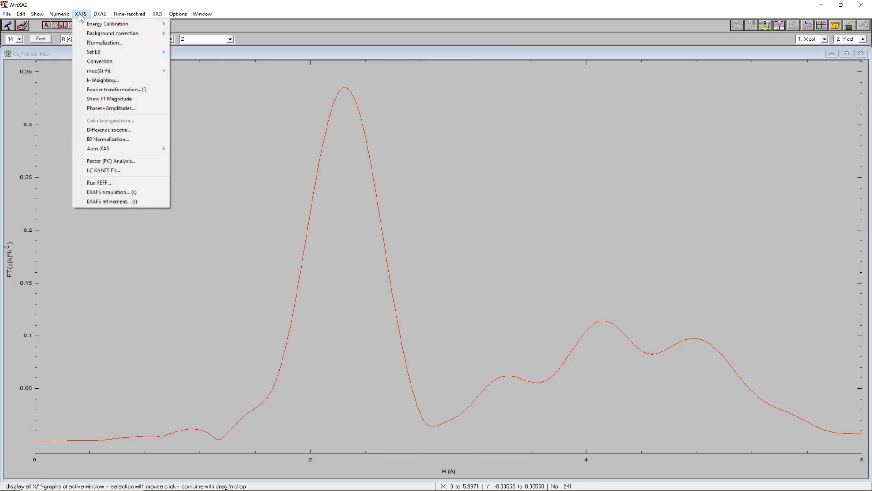
pyautogui.click(113, 192)
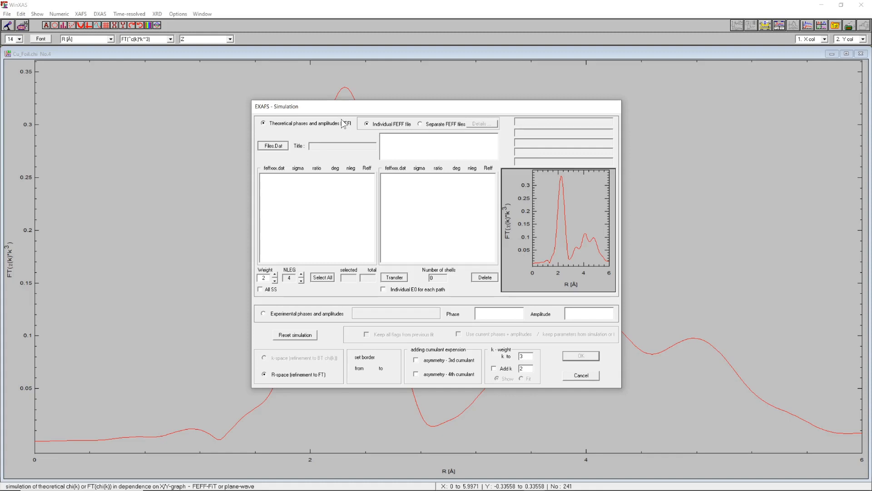
pyautogui.click(278, 147)
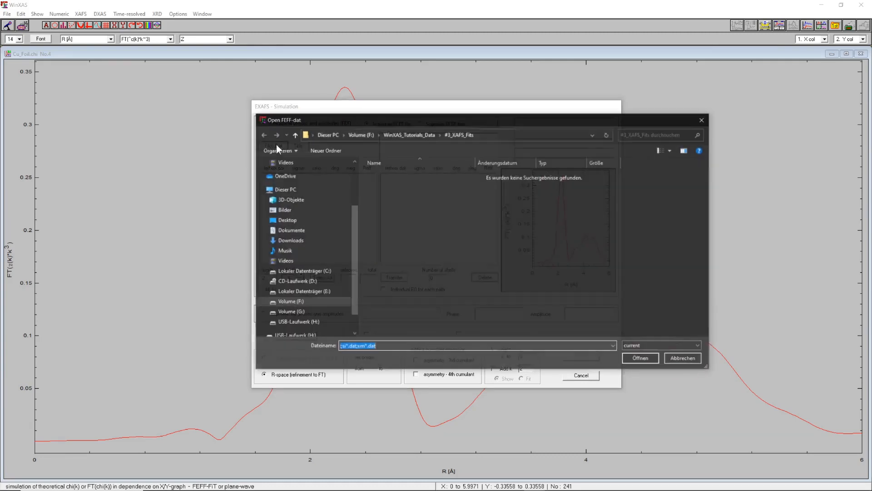
pyautogui.click(402, 135)
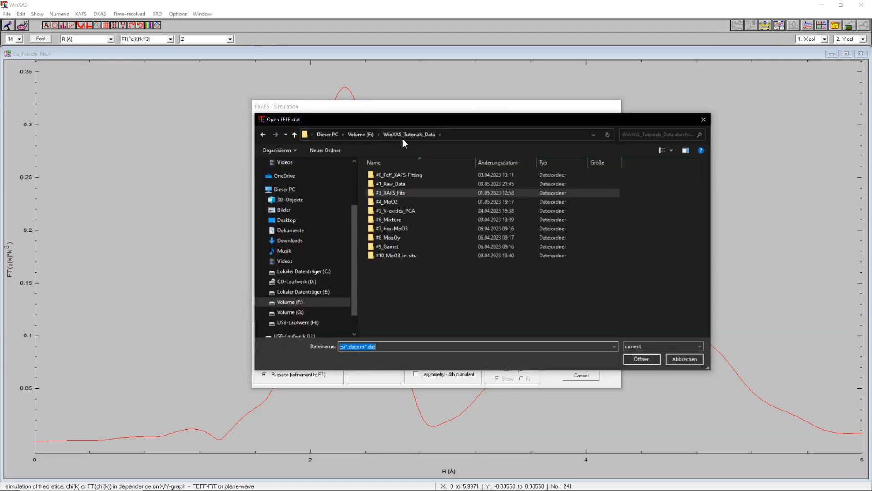
pyautogui.doubleClick(408, 173)
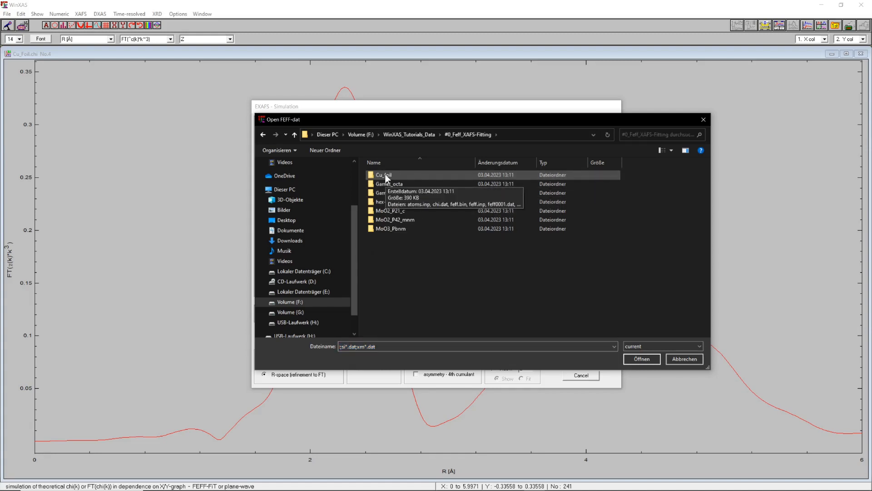
pyautogui.doubleClick(384, 174)
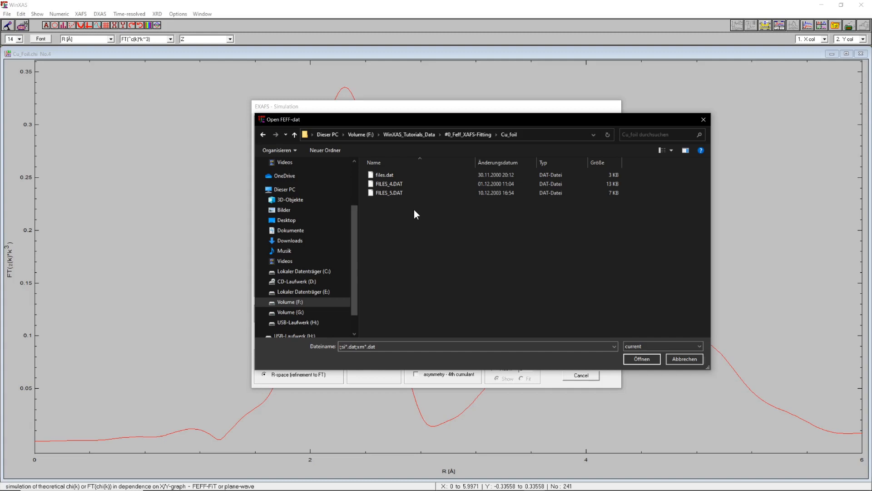
pyautogui.click(382, 177)
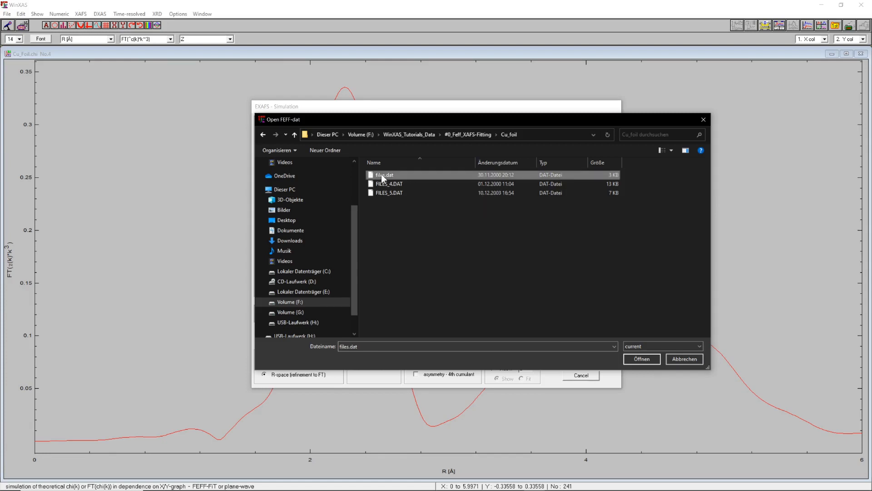
pyautogui.click(642, 358)
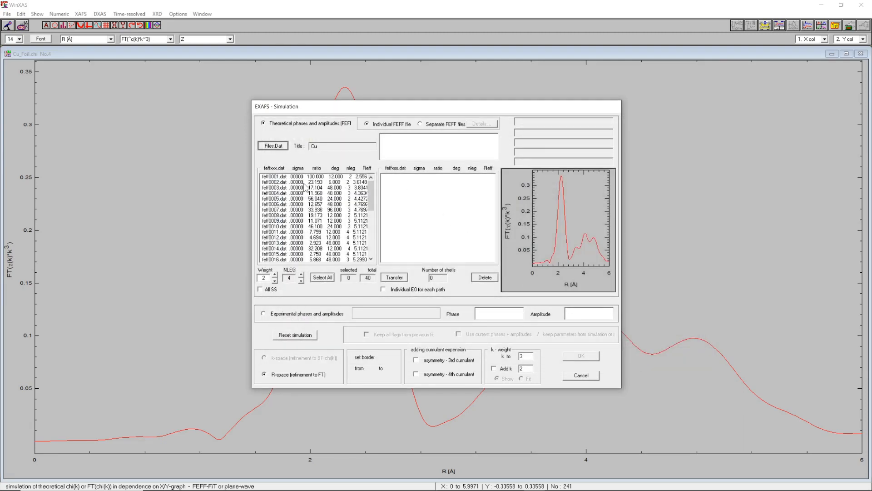
# - Add the feff0001.dat scattering path to the simulation and calculate it with S0^2 set to 0.9
pyautogui.moveTo(371, 187)
pyautogui.mouseDown()
pyautogui.moveTo(370, 241)
pyautogui.moveTo(376, 186)
pyautogui.mouseUp()
pyautogui.click(309, 177)
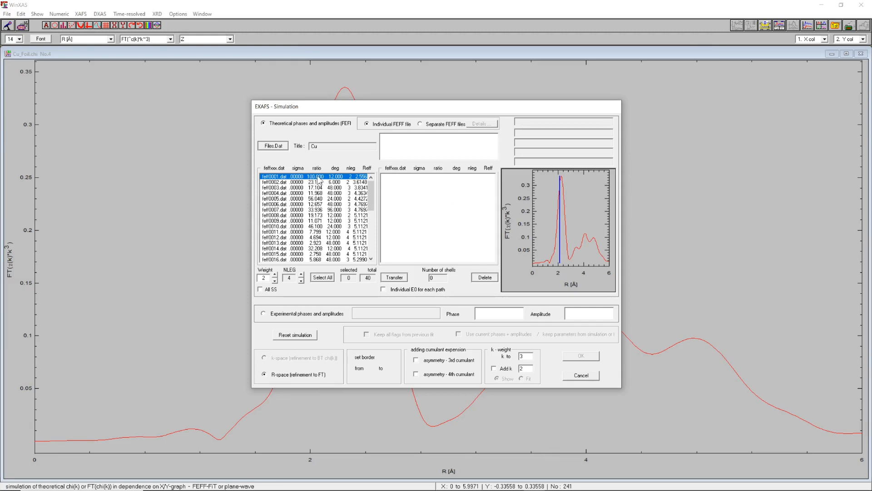
pyautogui.click(394, 275)
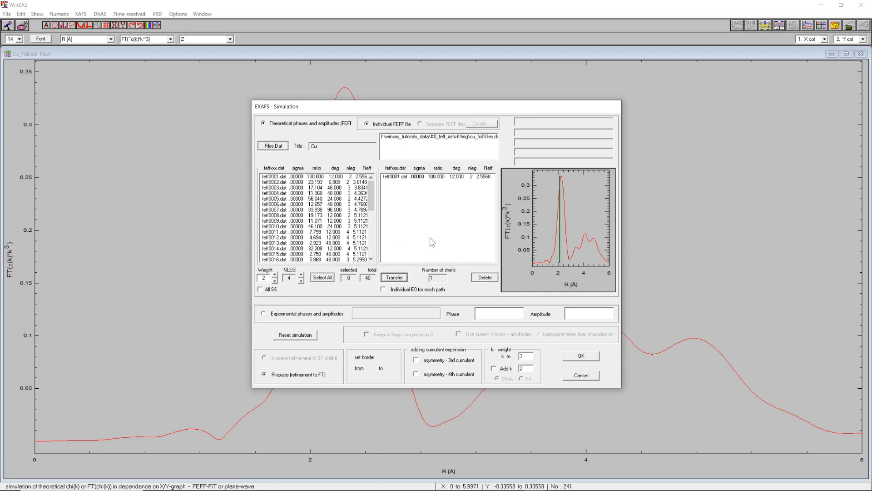
pyautogui.click(418, 177)
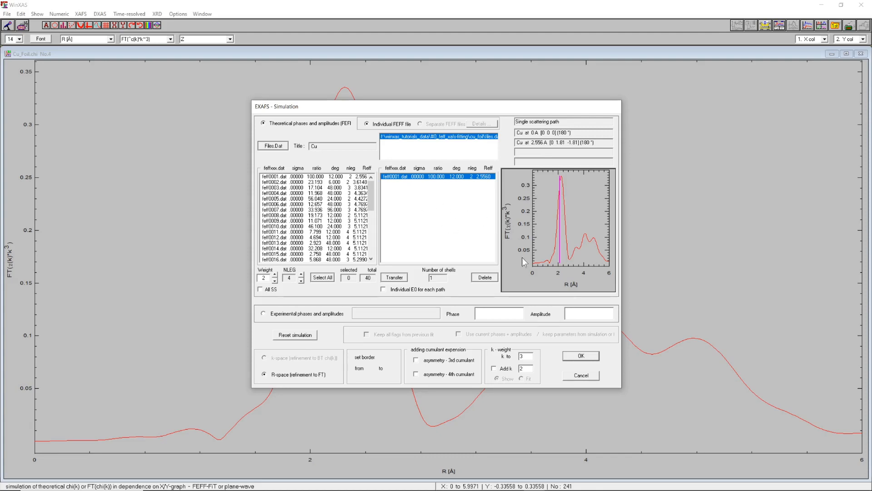
pyautogui.click(577, 357)
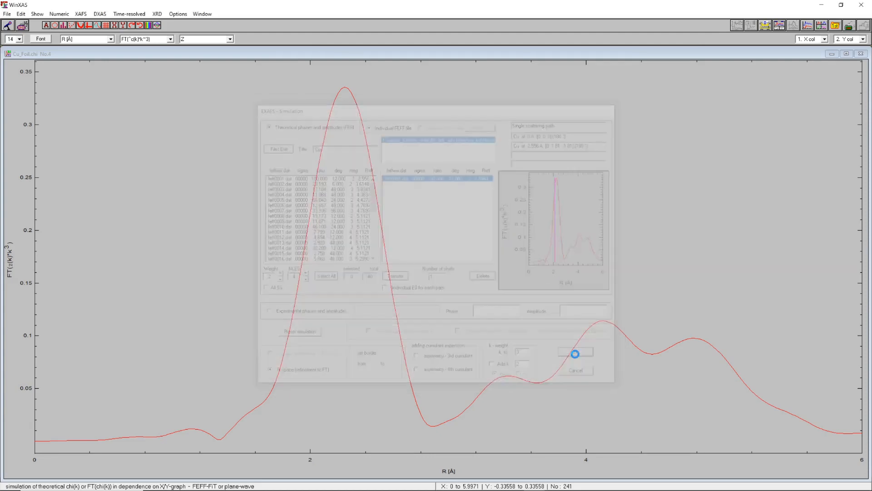
pyautogui.click(342, 144)
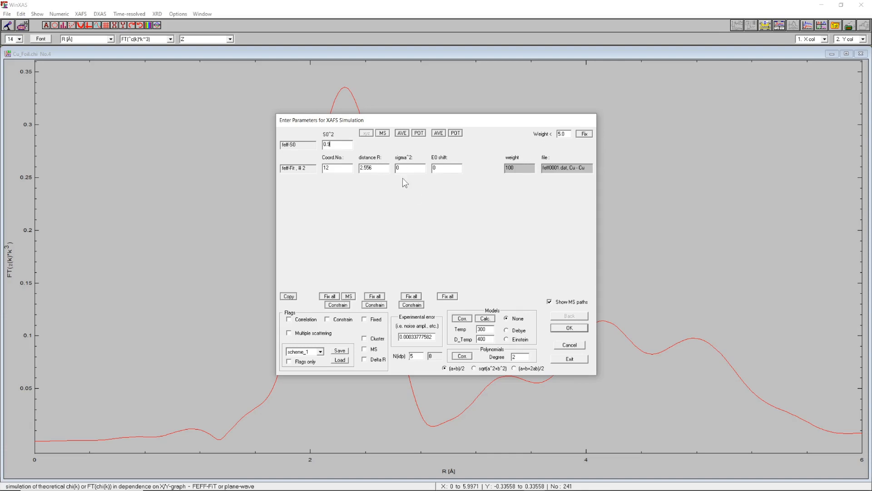
pyautogui.click(569, 328)
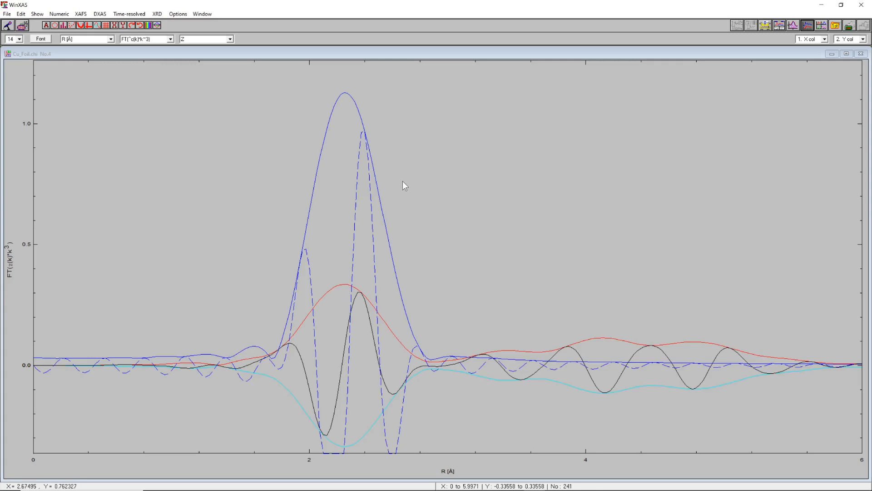
# - Set sigma^2 of the feff0001.dat path to 0.006 and recalculate the simulation
pyautogui.click(57, 18)
pyautogui.moveTo(39, 15)
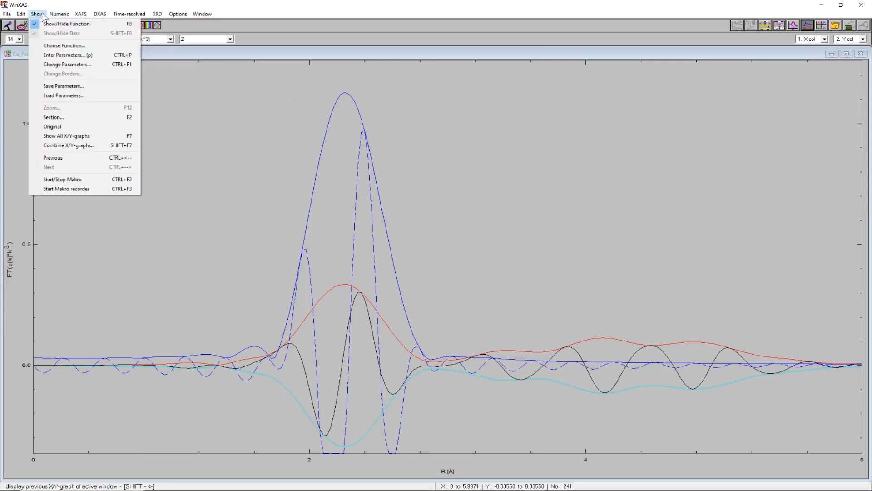
pyautogui.click(59, 54)
pyautogui.moveTo(440, 121); pyautogui.dragTo(614, 87)
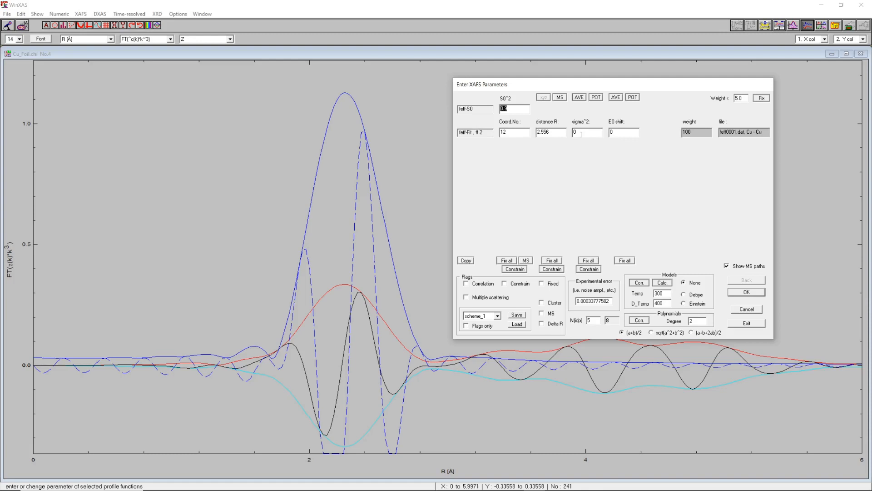
pyautogui.click(579, 132)
pyautogui.write('.006')
pyautogui.click(736, 291)
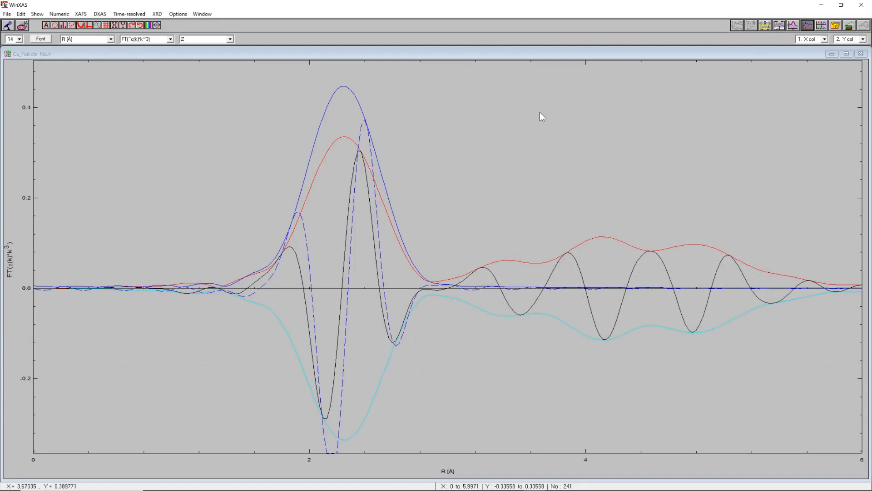
# - Open the interactive function parameter adjustment and raise sigma^2 of the feff0001.dat path stepwise to 0.0080654
pyautogui.click(21, 14)
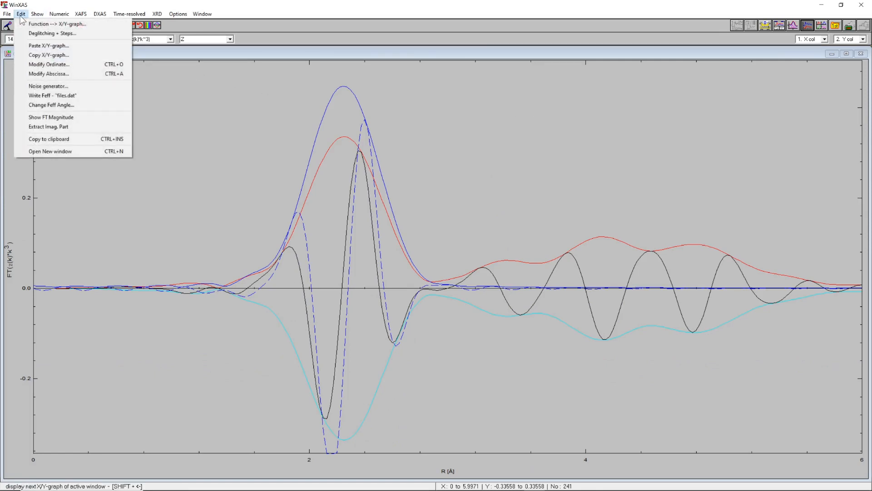
pyautogui.moveTo(35, 18)
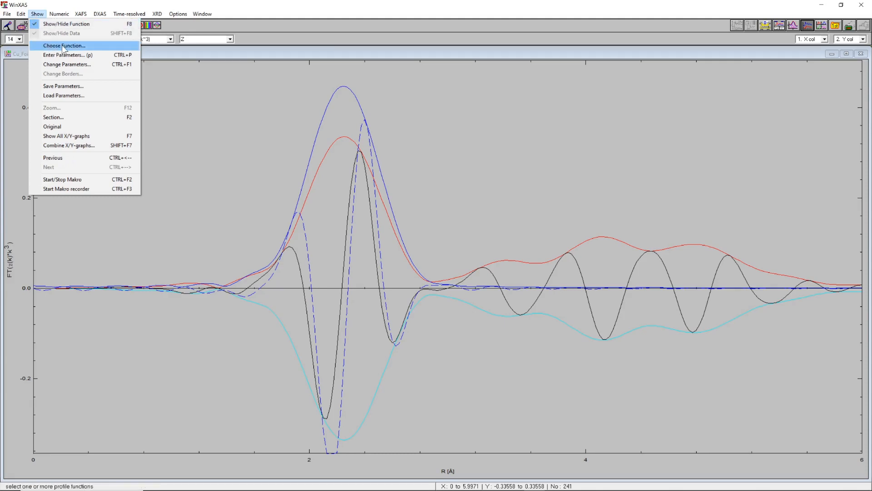
pyautogui.click(75, 65)
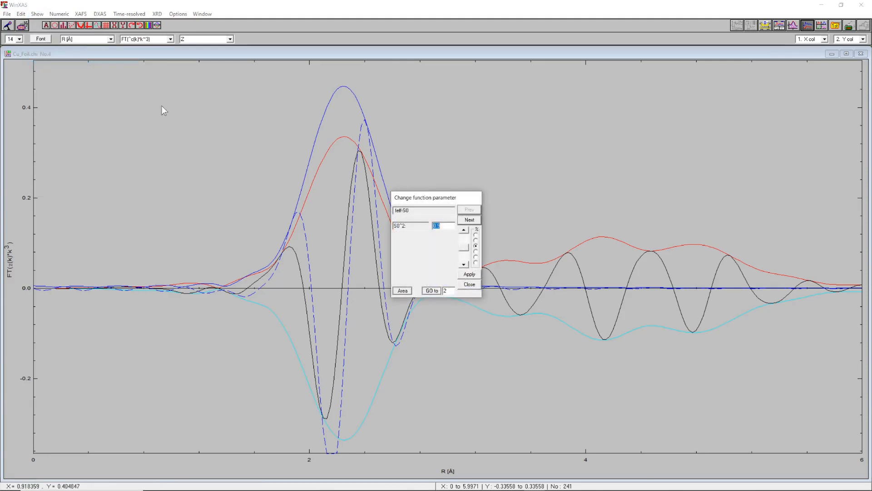
pyautogui.moveTo(455, 199); pyautogui.dragTo(516, 111)
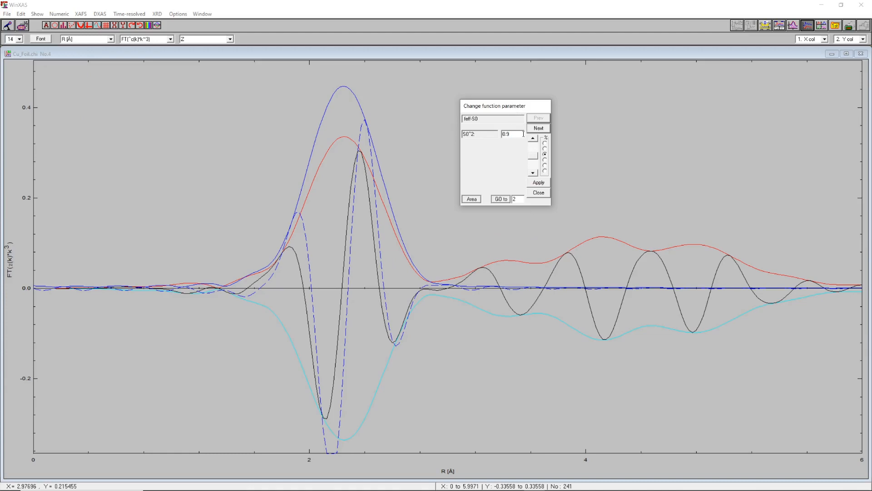
pyautogui.click(543, 129)
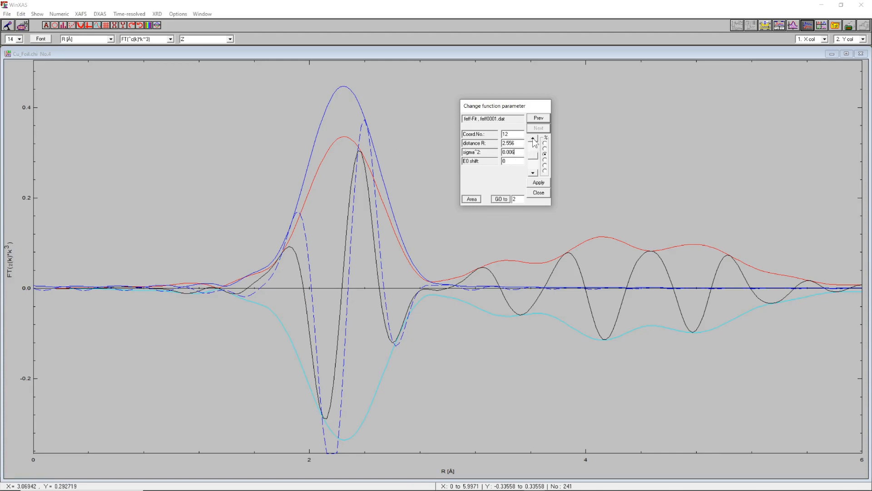
pyautogui.click(530, 139)
pyautogui.click(531, 139)
pyautogui.click(530, 138)
pyautogui.click(531, 138)
pyautogui.click(531, 138)
pyautogui.click(531, 145)
pyautogui.click(531, 145)
pyautogui.click(533, 174)
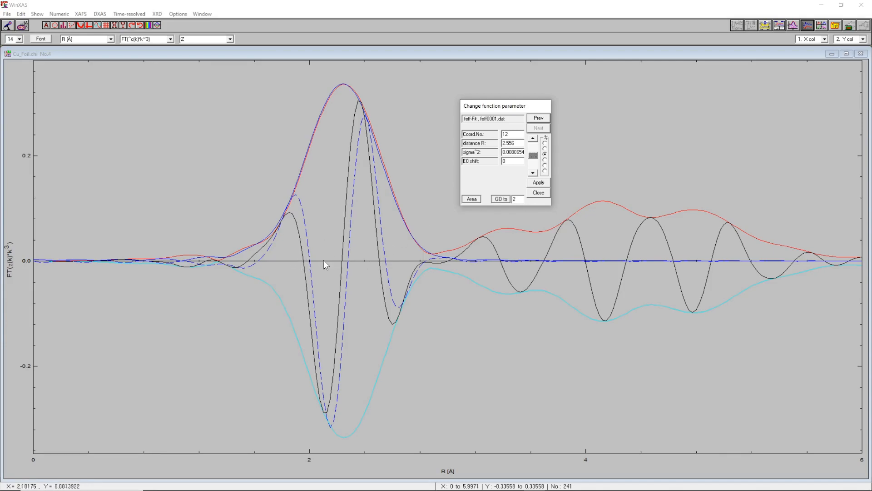
# - Try lowering the distance R of the feff0001.dat path stepwise to 2.5177254
pyautogui.click(520, 143)
pyautogui.click(533, 139)
pyautogui.click(534, 173)
pyautogui.click(534, 173)
pyautogui.click(534, 174)
pyautogui.click(533, 173)
pyautogui.click(533, 173)
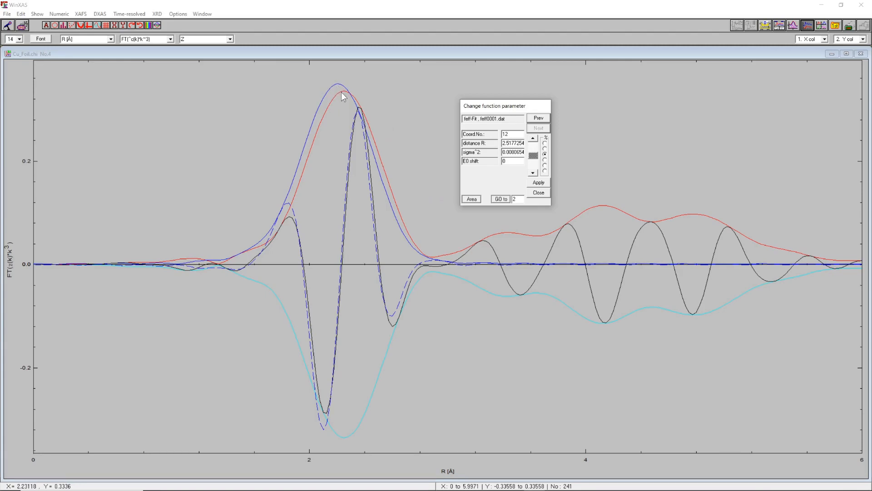
# - Raise the distance R of the path back up to 2.5556804
pyautogui.click(533, 139)
pyautogui.click(533, 139)
pyautogui.click(533, 139)
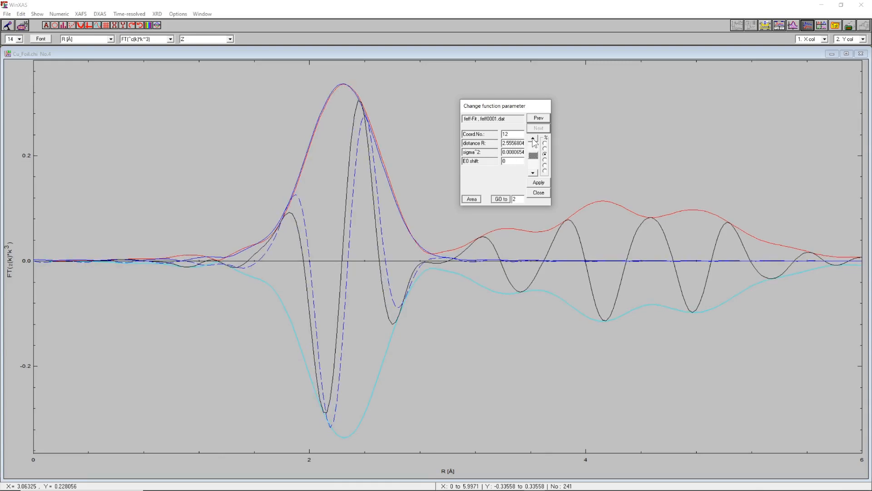
# - Set the E0 shift of the path to 5, apply it, and increase it stepwise to 6.2027701
pyautogui.click(511, 162)
pyautogui.doubleClick(509, 160)
pyautogui.write('5')
pyautogui.click(537, 184)
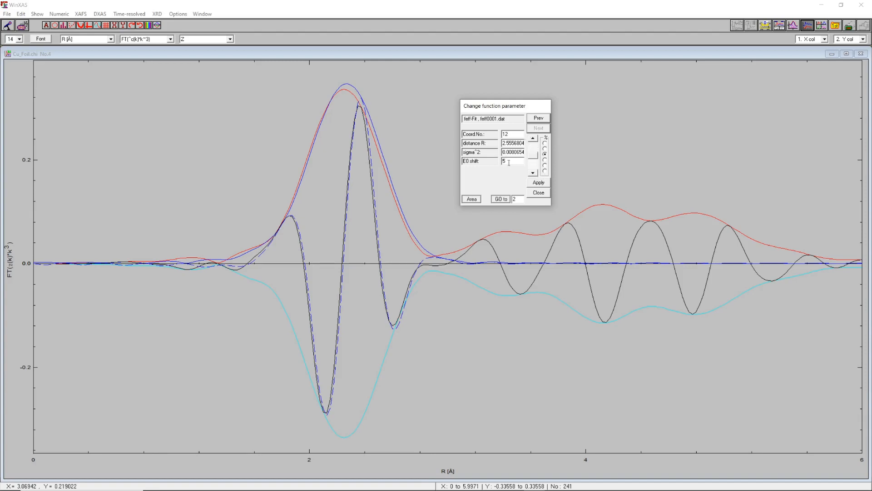
pyautogui.click(533, 145)
pyautogui.click(534, 146)
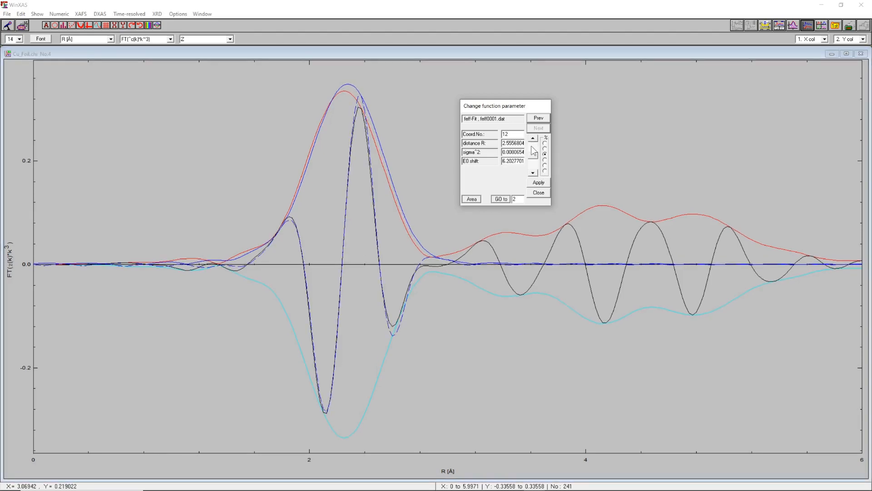
# - Reduce the path's distance R to 2.5428384 and its E0 shift stepwise to 4.0696375
pyautogui.click(533, 173)
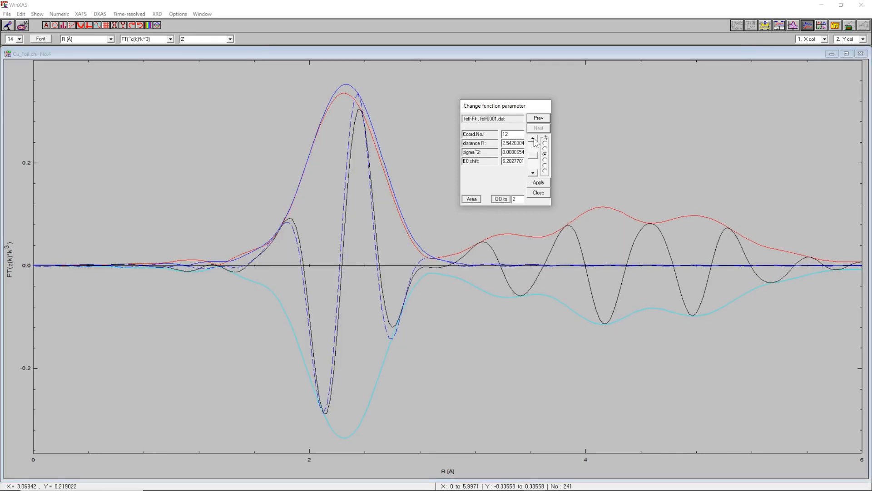
pyautogui.click(533, 173)
pyautogui.click(533, 173)
pyautogui.click(534, 173)
pyautogui.click(533, 173)
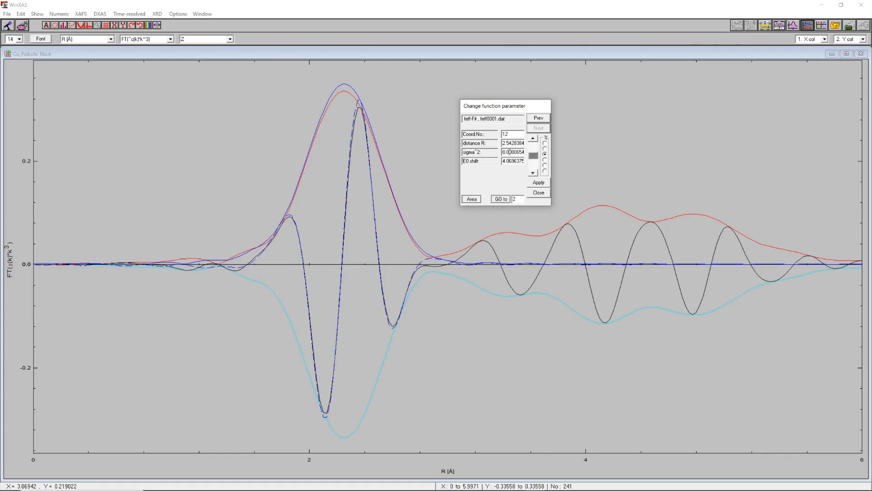
# - Fine-tune sigma^2 of the path to 0.0083958 and finish the parameter adjustment
pyautogui.click(534, 138)
pyautogui.click(534, 138)
pyautogui.click(533, 173)
pyautogui.click(534, 173)
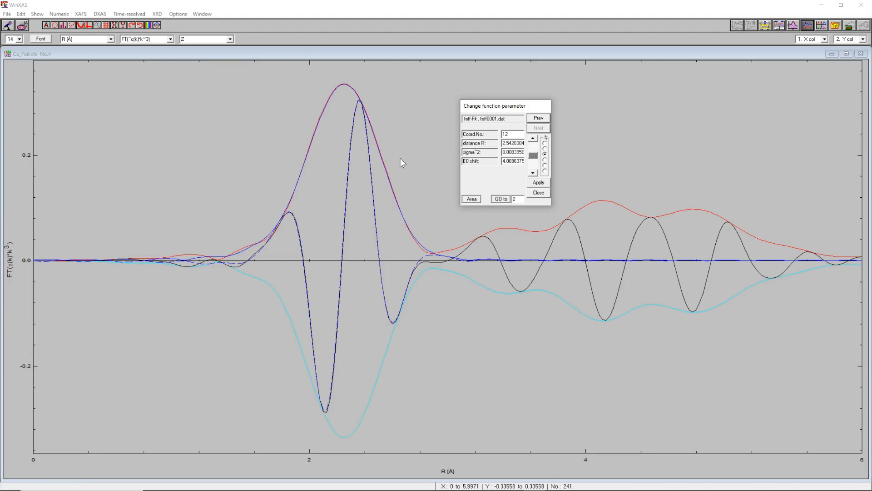
pyautogui.click(538, 193)
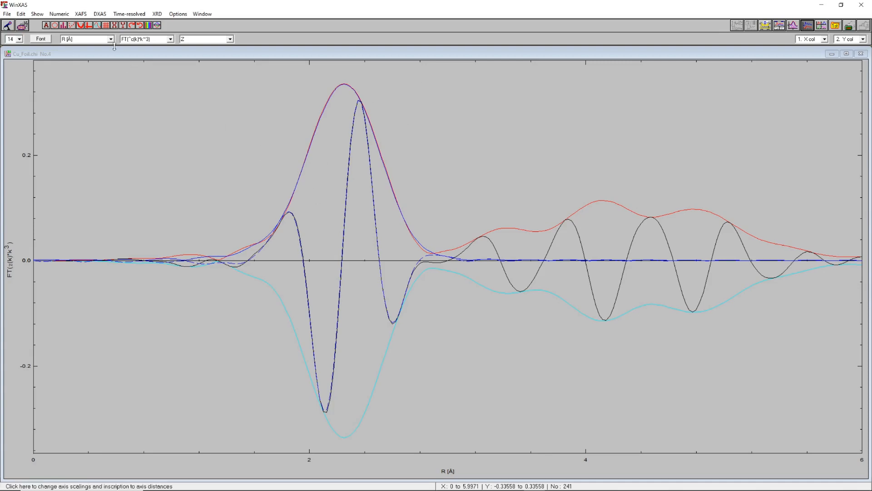
# - Set up an EXAFS refinement with the current feff0001.dat path and simulation parameters, keeping the R-space fit range of 1.756 to 2.756
pyautogui.click(81, 14)
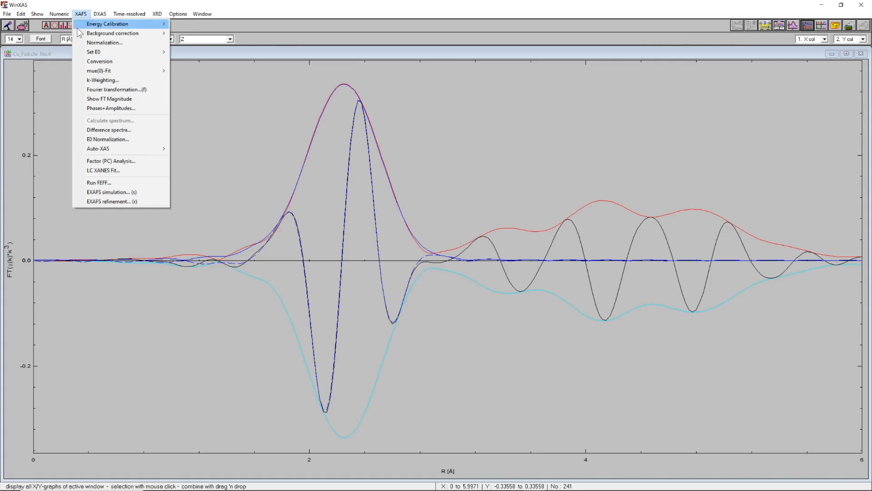
pyautogui.click(115, 201)
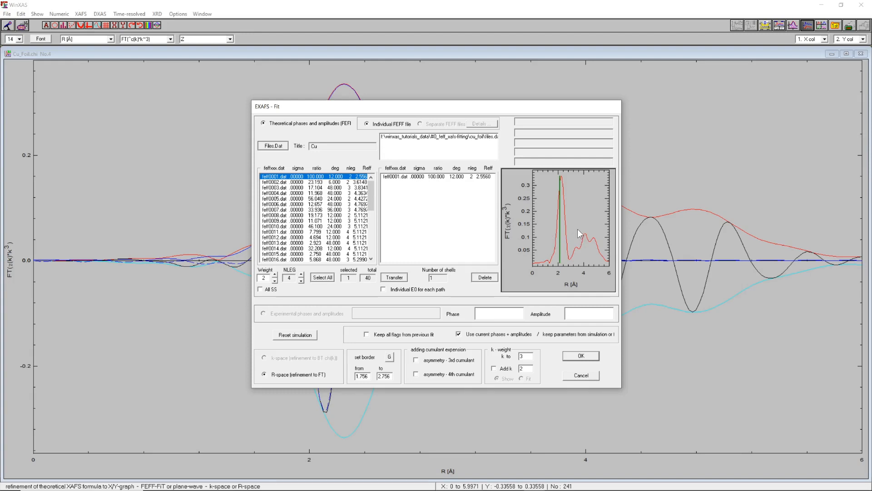
pyautogui.click(391, 357)
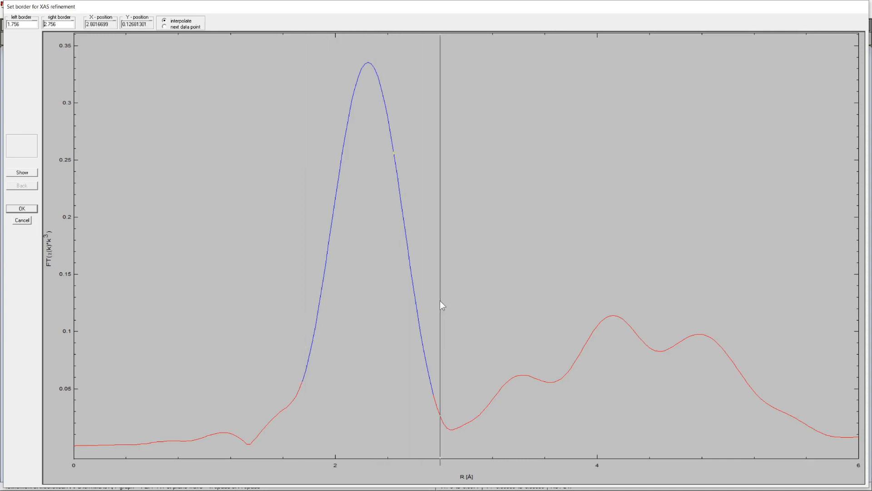
pyautogui.click(22, 208)
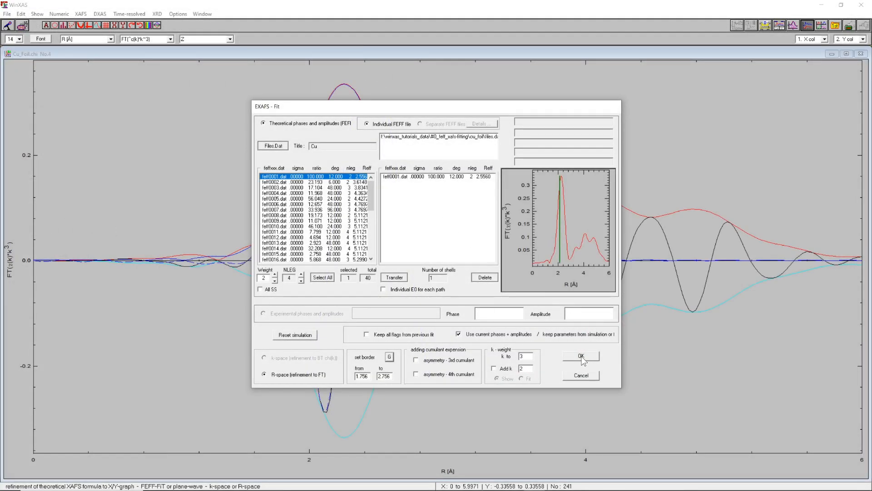
pyautogui.click(581, 356)
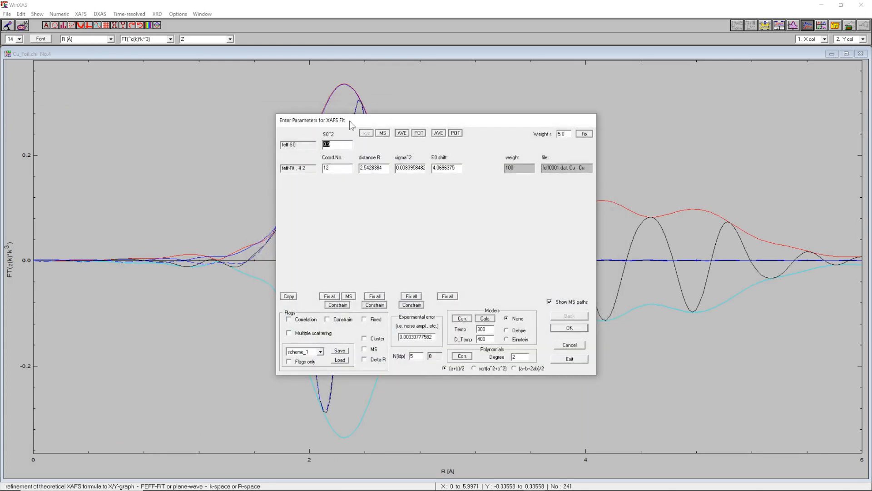
# - Fix S0^2 at 0.9, run the refinement, and calculate the confidence limits and automated F tests for it
pyautogui.click(343, 145)
pyautogui.click(365, 319)
pyautogui.click(563, 330)
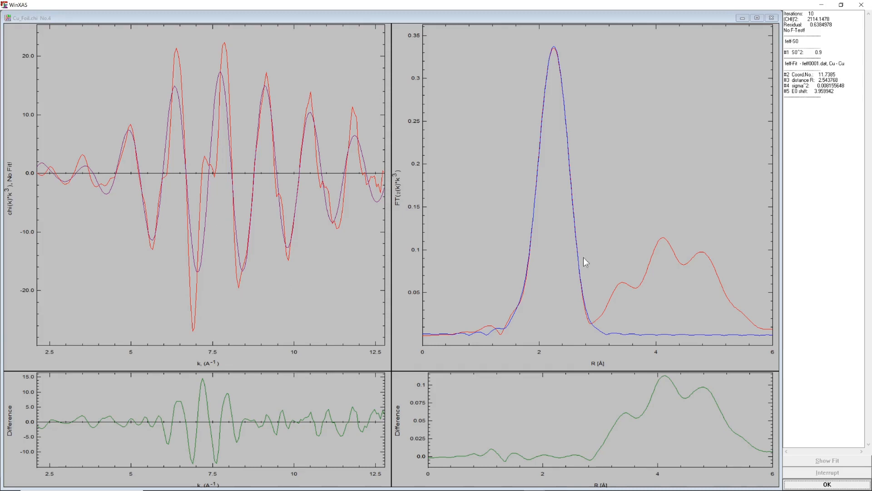
pyautogui.click(823, 485)
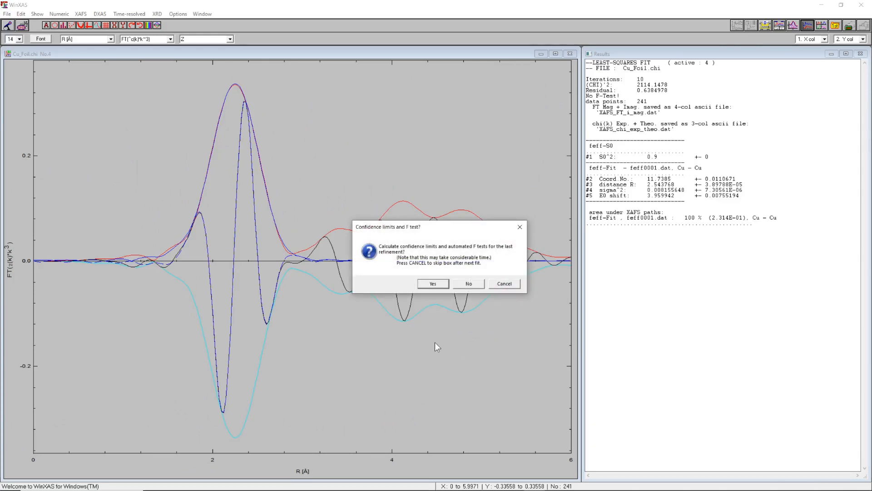
pyautogui.click(432, 284)
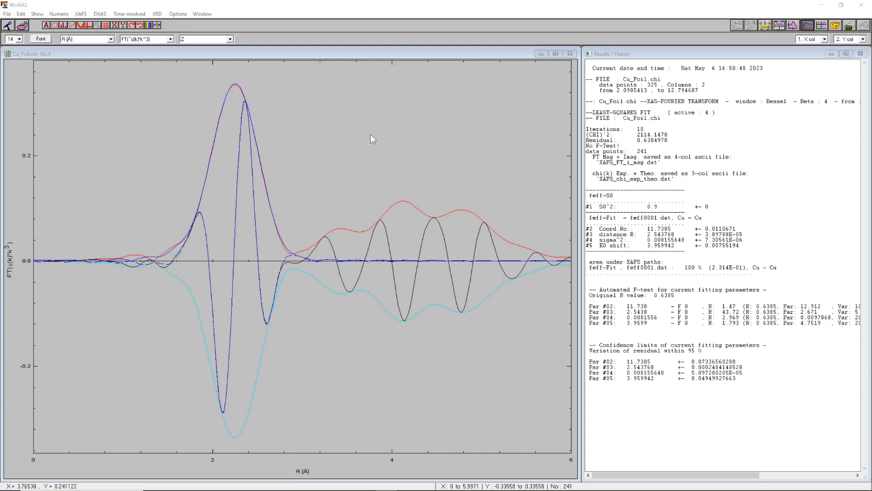
# - Restore the graph to its state before the fit and set up another EXAFS refinement with the same path and range
pyautogui.rightClick(353, 121)
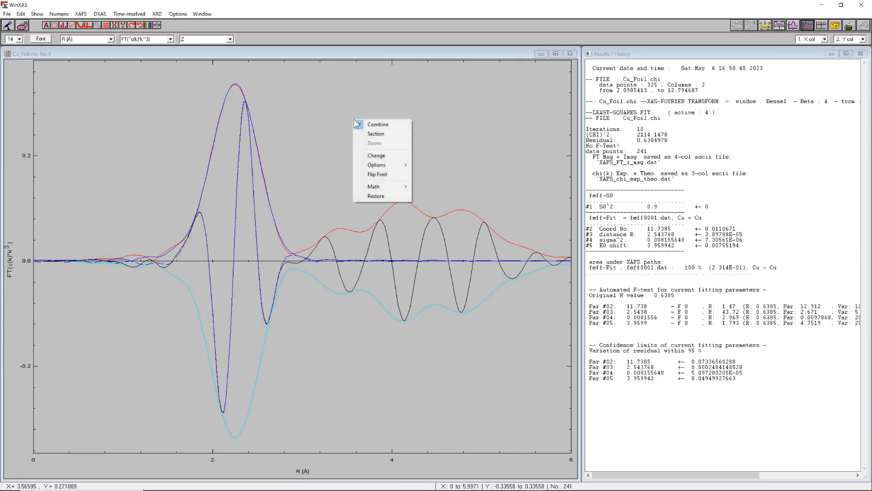
pyautogui.click(380, 197)
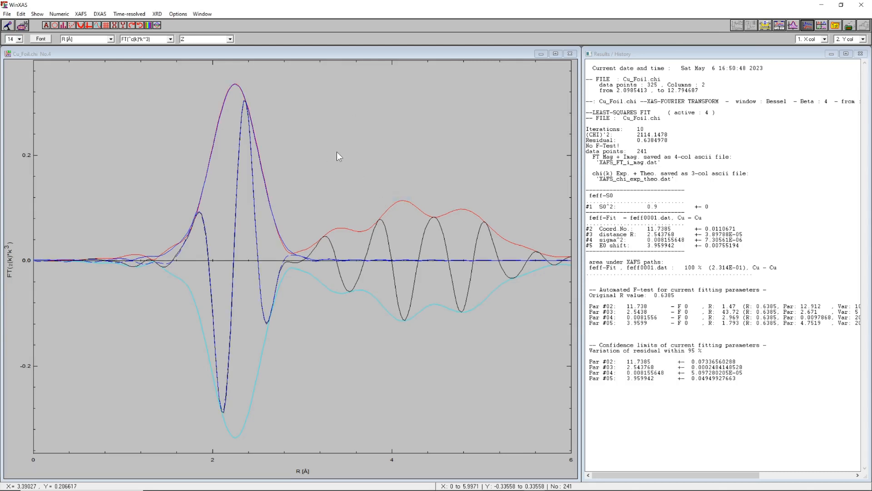
pyautogui.click(81, 15)
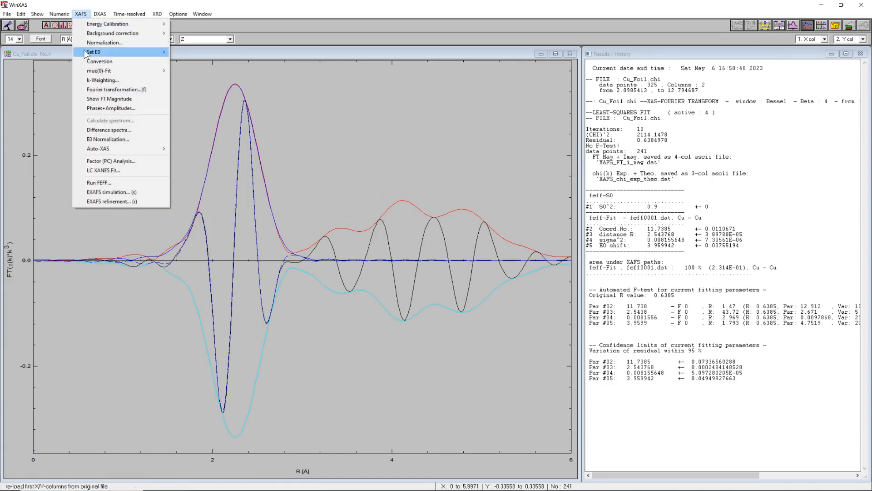
pyautogui.click(113, 203)
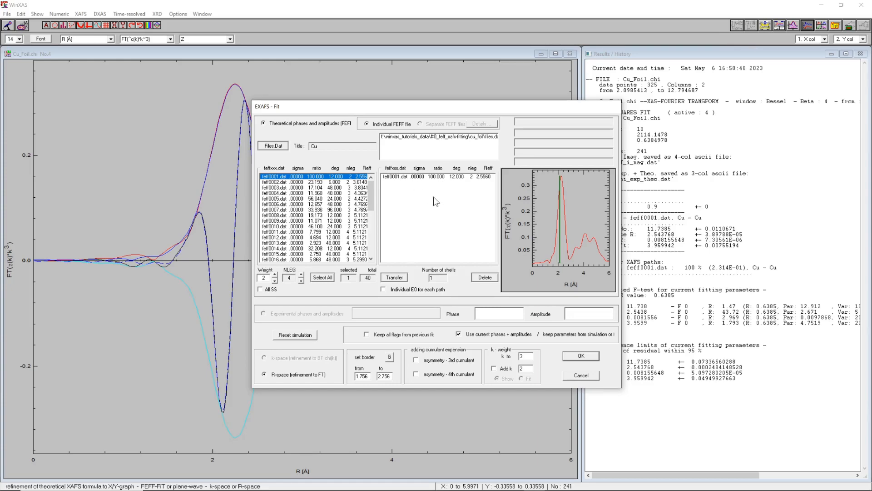
pyautogui.click(582, 357)
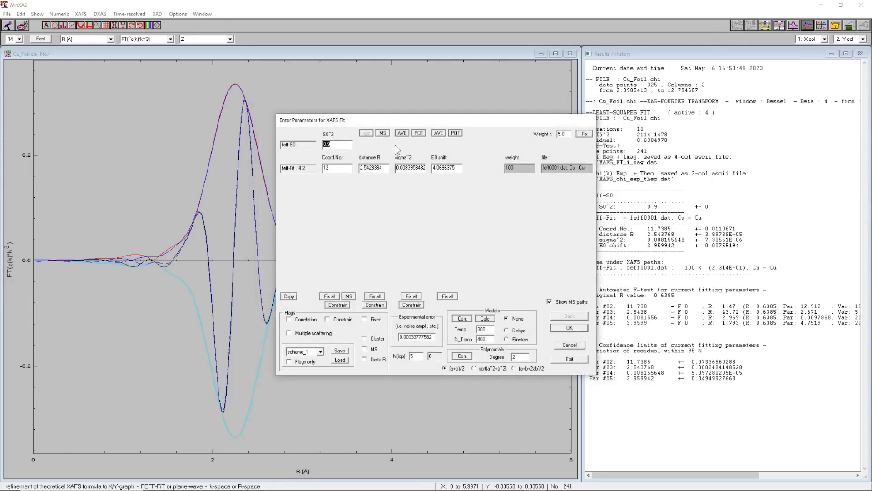
# - Model sigma^2 with a Debye model at 300 K, fix S0^2 at 0.9, and run the refinement without calculating confidence limits
pyautogui.click(343, 145)
pyautogui.click(418, 133)
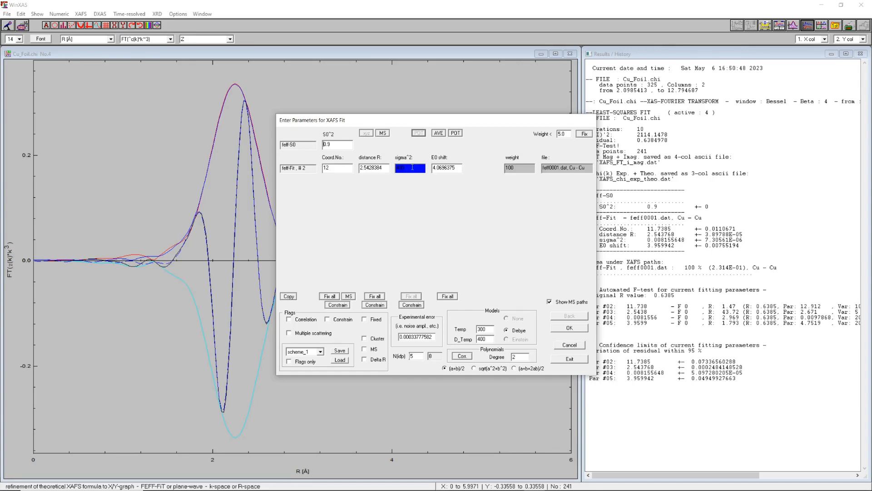
pyautogui.click(335, 144)
pyautogui.click(367, 318)
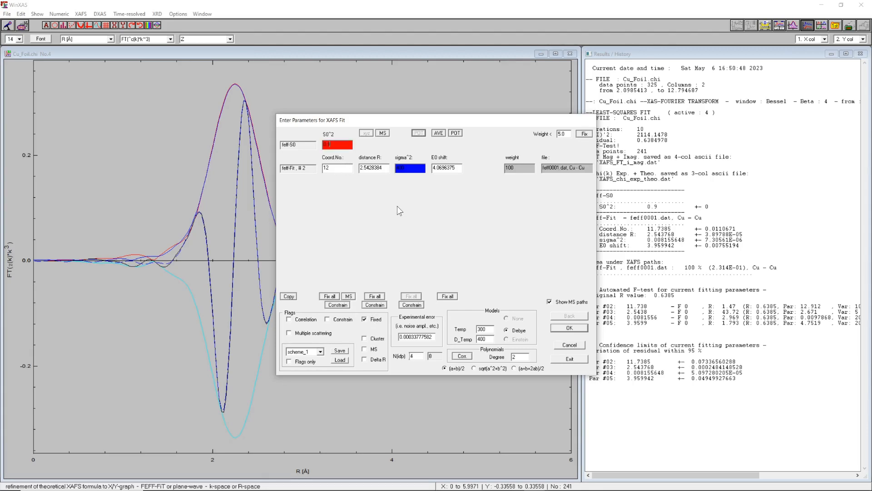
pyautogui.click(568, 360)
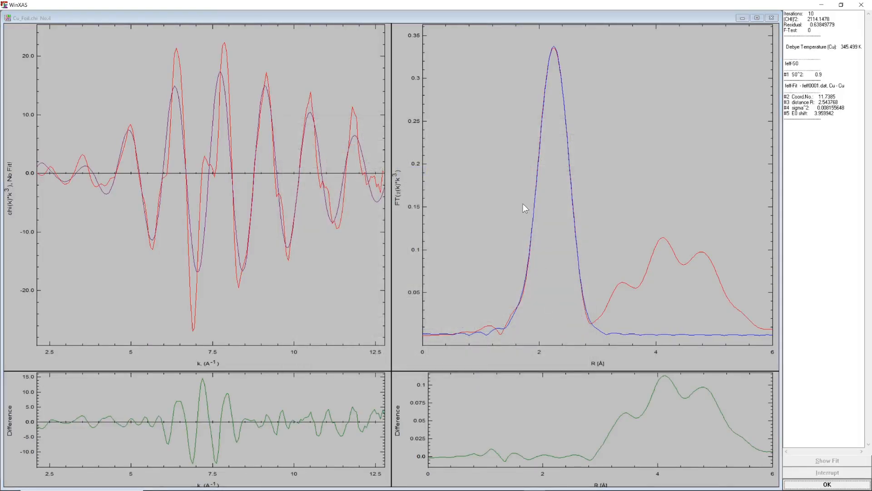
pyautogui.click(805, 485)
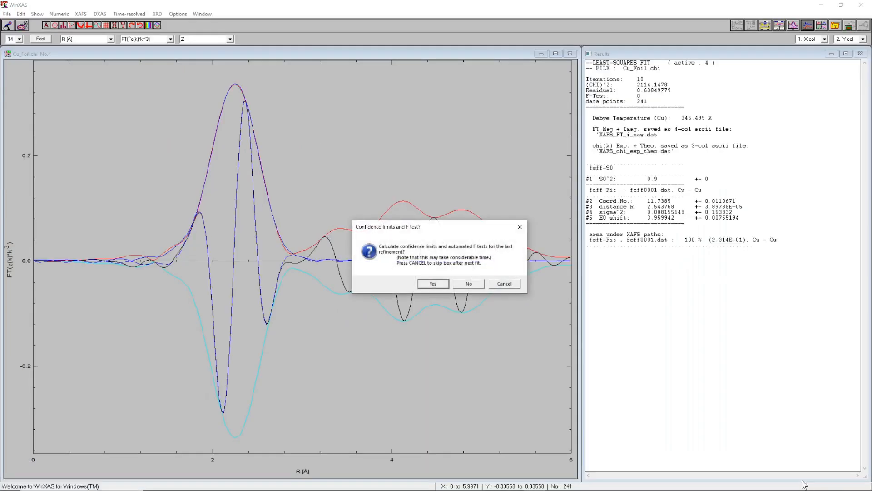
pyautogui.click(468, 284)
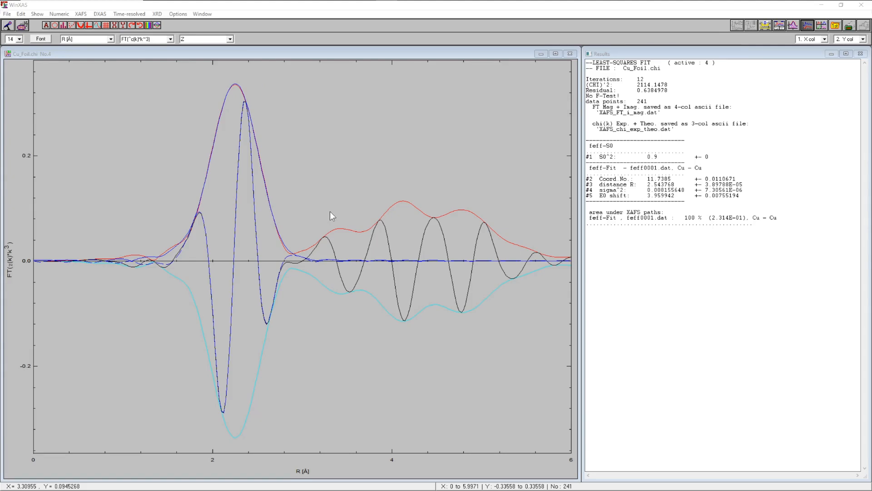
# - Restore the graph to its previous simulation and open the refinement parameters for the feff0001.dat path again
pyautogui.rightClick(320, 140)
pyautogui.click(338, 211)
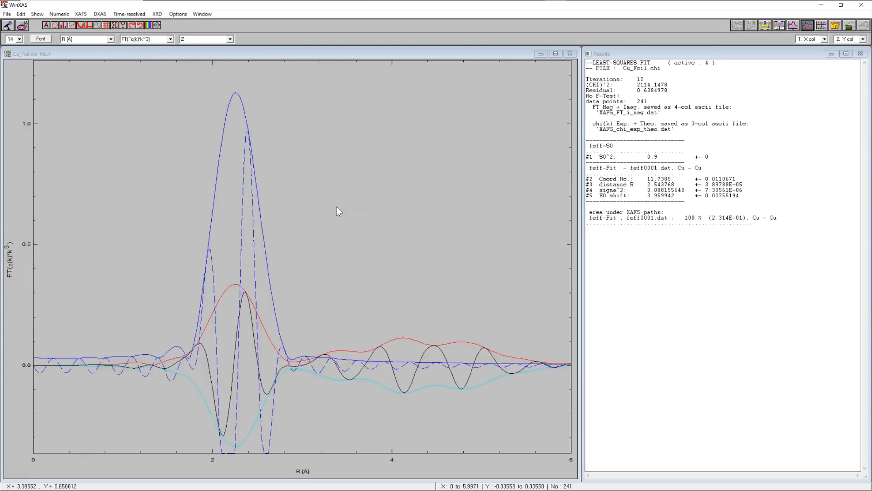
pyautogui.click(81, 14)
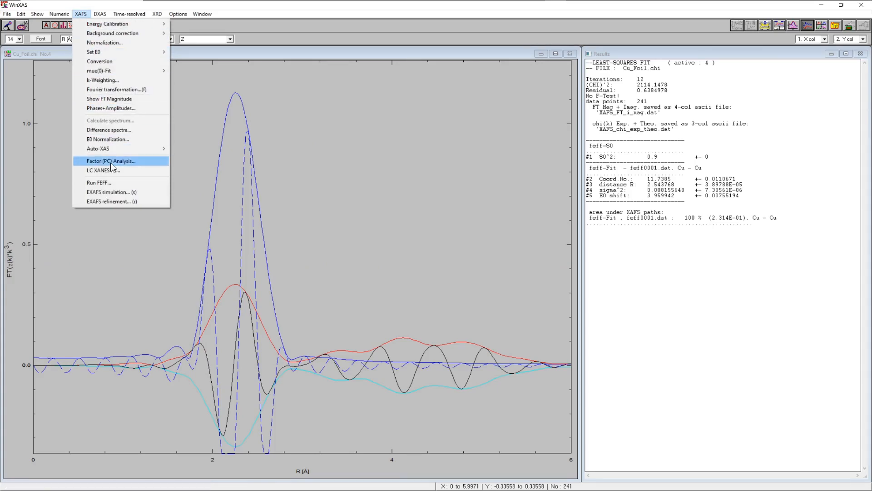
pyautogui.click(115, 203)
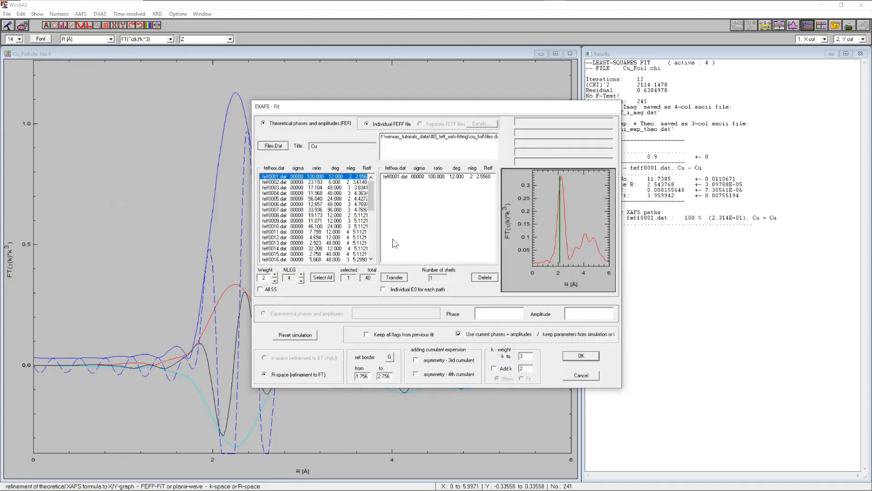
pyautogui.click(581, 356)
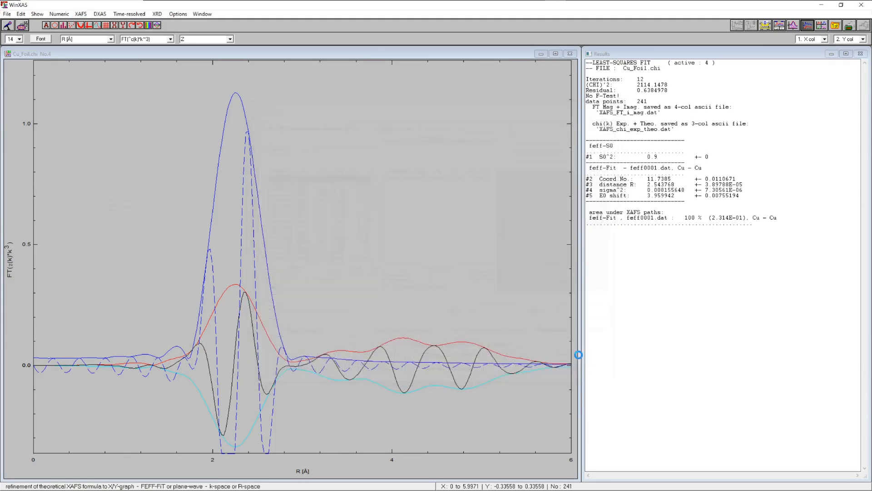
# - Fix the coordination number at 12, set sigma^2 to 0.006, and run the refinement without calculating confidence limits
pyautogui.click(334, 167)
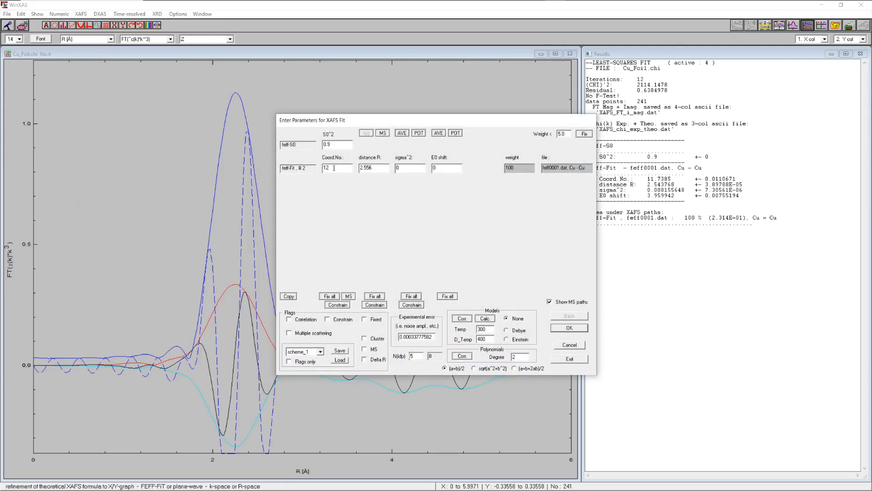
pyautogui.click(372, 321)
pyautogui.click(405, 169)
pyautogui.write('.006')
pyautogui.click(569, 358)
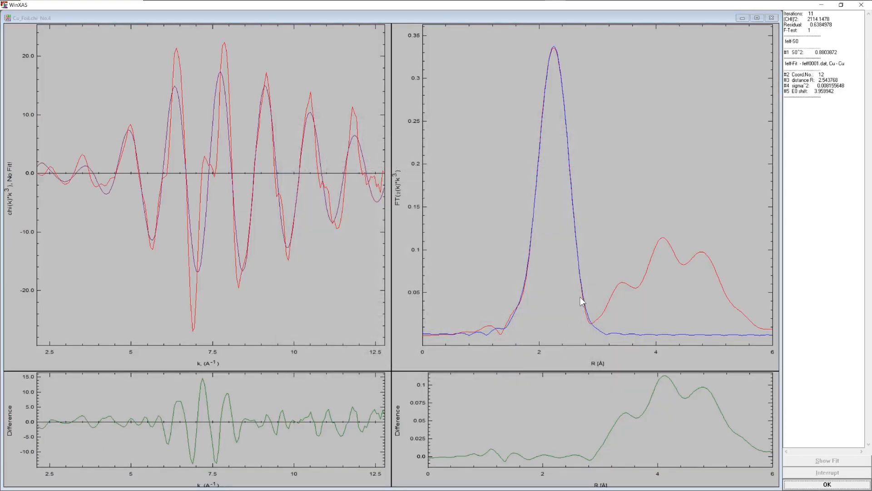
pyautogui.click(806, 486)
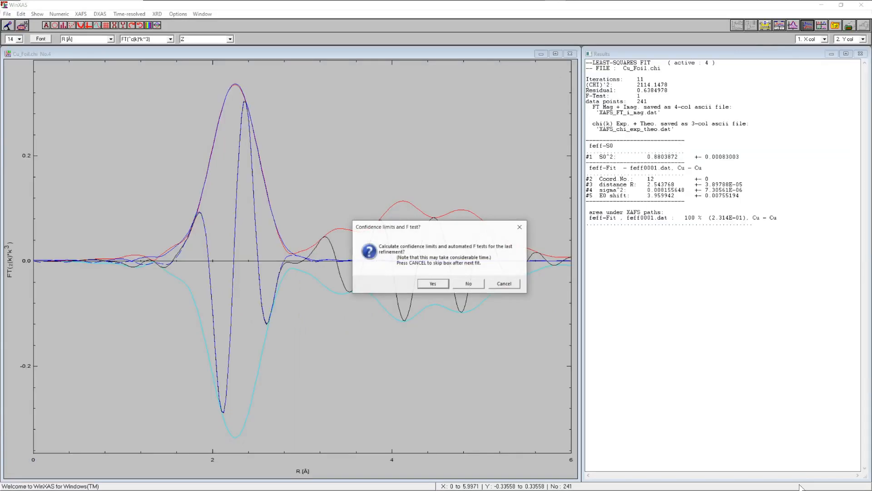
pyautogui.click(471, 285)
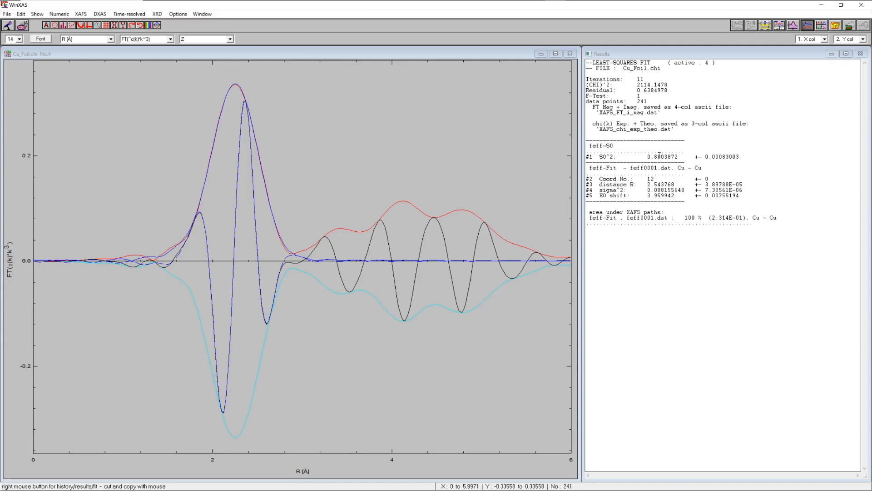
# - Open the XAFS chi(k) file Cu_cluster_2.chi from the #3_XAFS_Fits folder
pyautogui.click(6, 14)
pyautogui.click(27, 29)
pyautogui.click(139, 81)
pyautogui.click(389, 264)
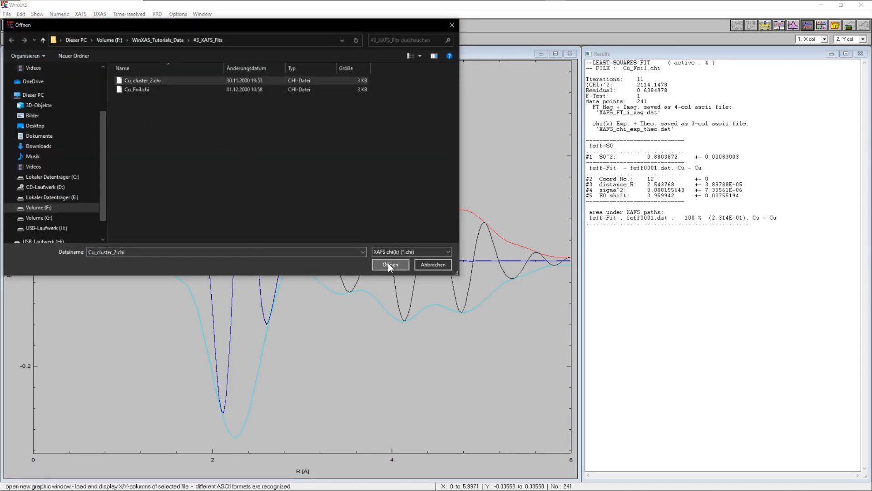
# - Fourier transform the Cu_cluster_2 chi(k) data with a Bessel window, window parameter 4 and k-weight 3
pyautogui.click(80, 14)
pyautogui.click(111, 89)
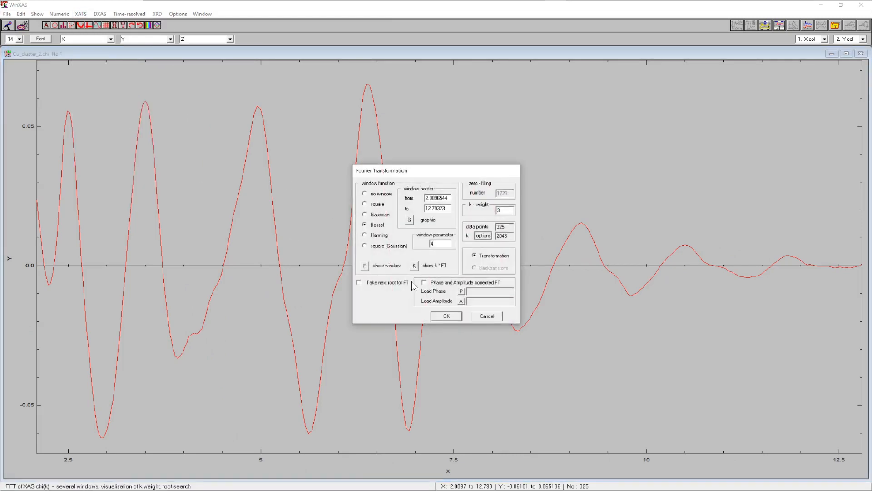
pyautogui.click(443, 316)
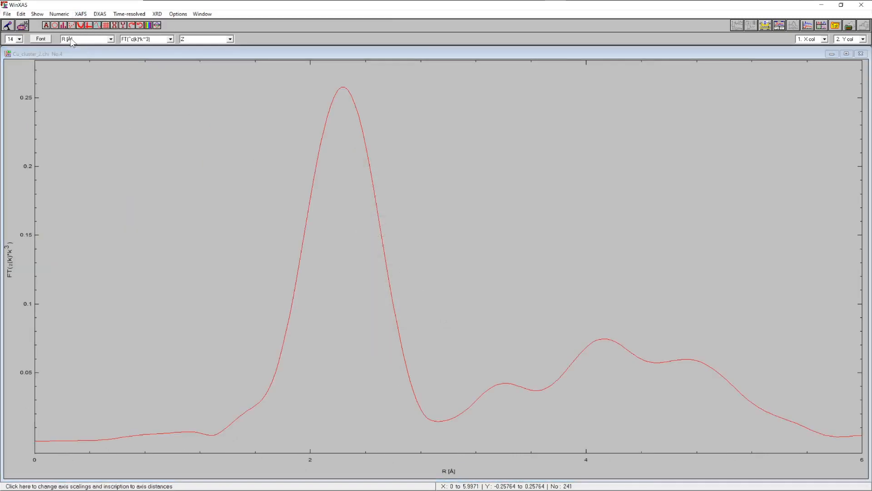
# - Start an EXAFS refinement of the Cu_cluster_2 transform and load files.dat from the Cu_foil folder as theoretical phases and amplitudes
pyautogui.click(60, 14)
pyautogui.moveTo(80, 14)
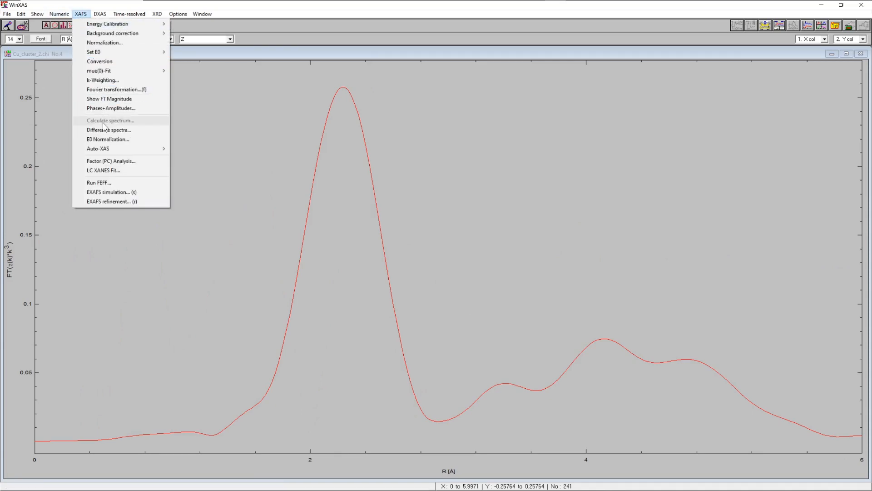
pyautogui.click(119, 202)
pyautogui.click(274, 146)
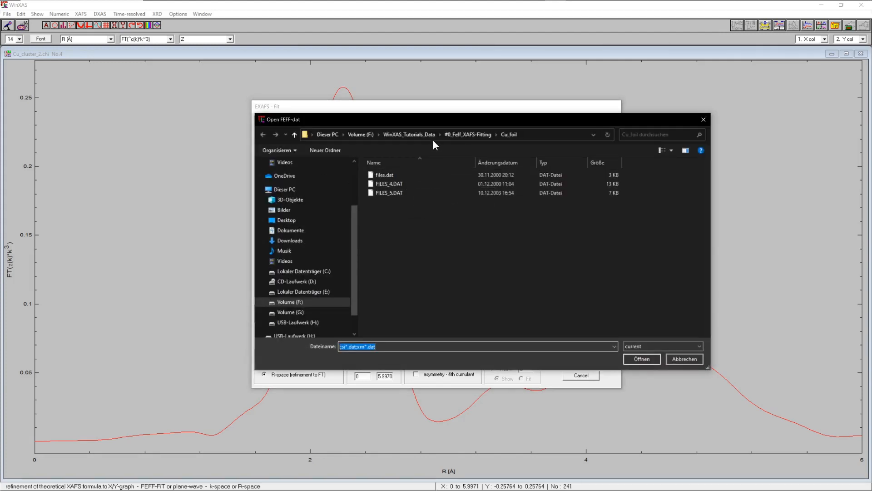
pyautogui.click(382, 175)
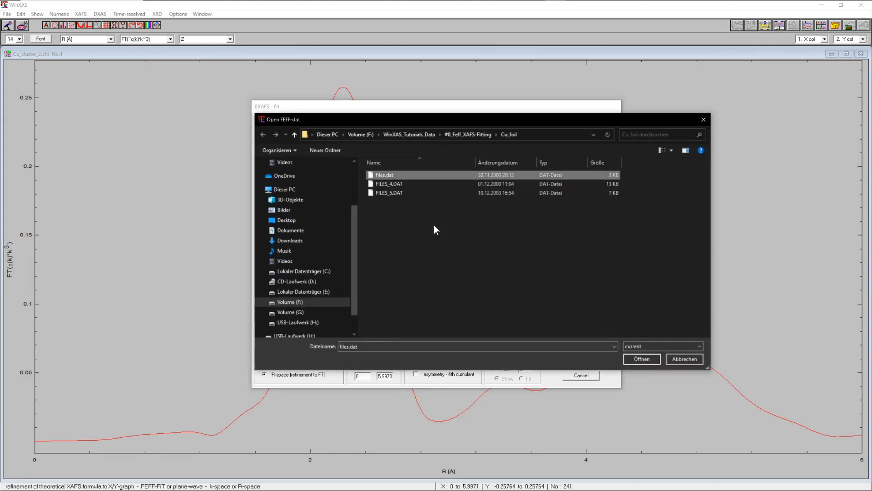
pyautogui.click(642, 358)
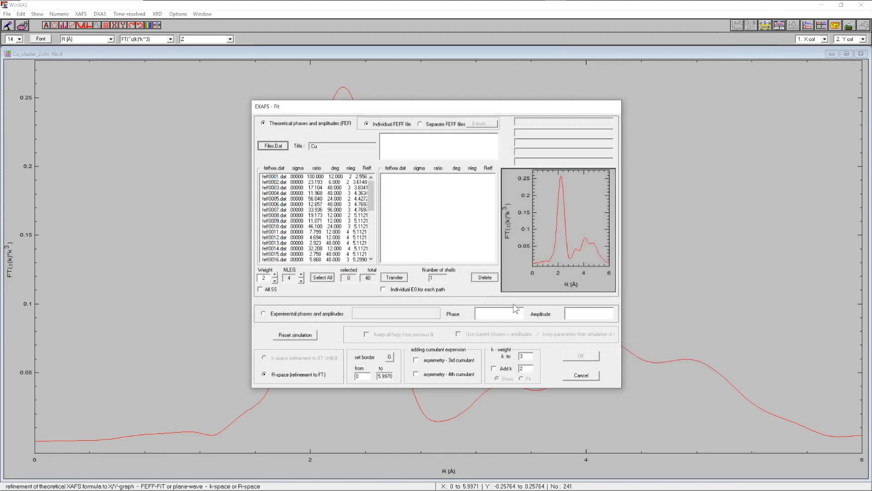
# - Add the feff0001.dat path to the fit and accept the R-space refinement range from 1.756 to 2.756
pyautogui.click(342, 178)
pyautogui.click(394, 278)
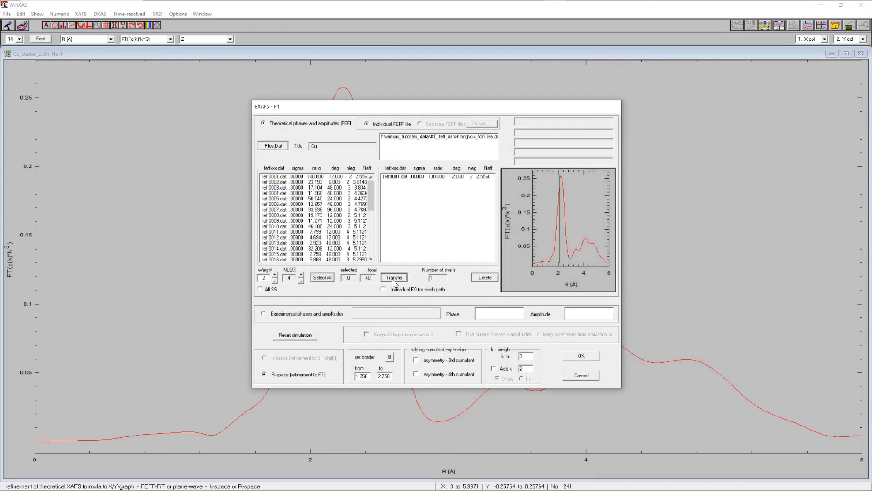
pyautogui.click(390, 357)
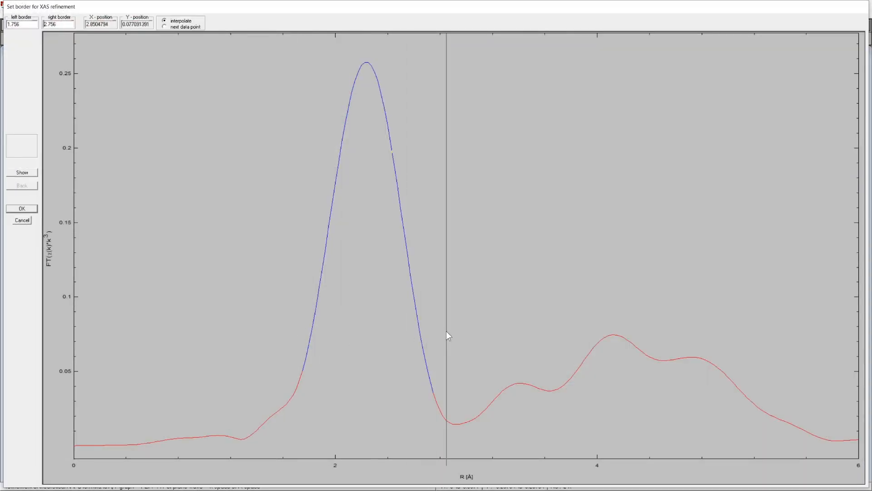
pyautogui.click(28, 207)
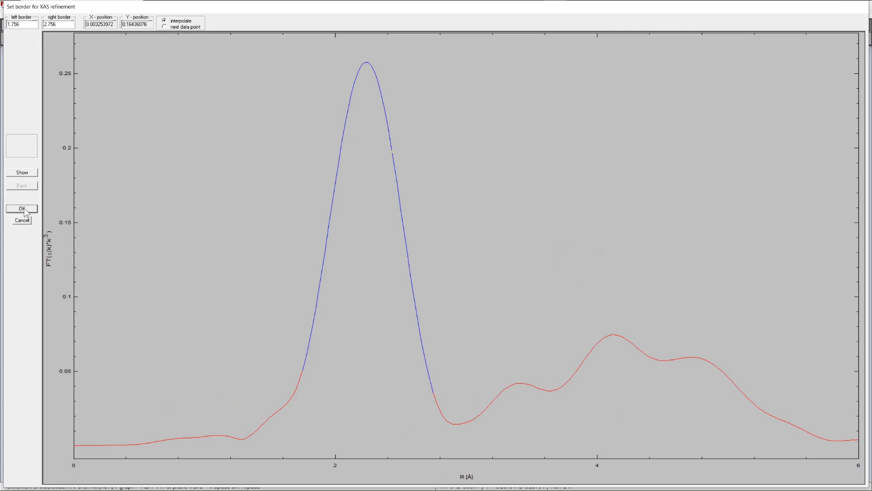
pyautogui.click(581, 357)
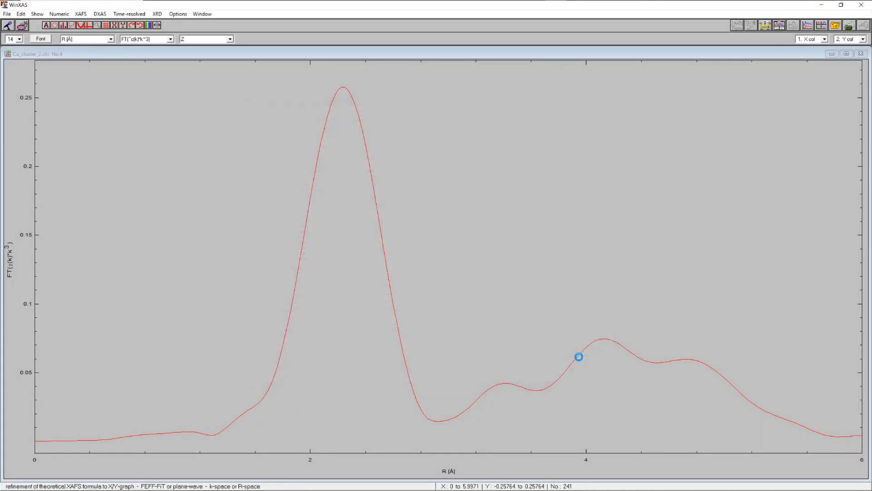
# - Fix S0^2 at 0.88, set sigma^2 to 0.006, and run the feff0001.dat refinement without calculating confidence limits
pyautogui.click(341, 144)
pyautogui.write('88')
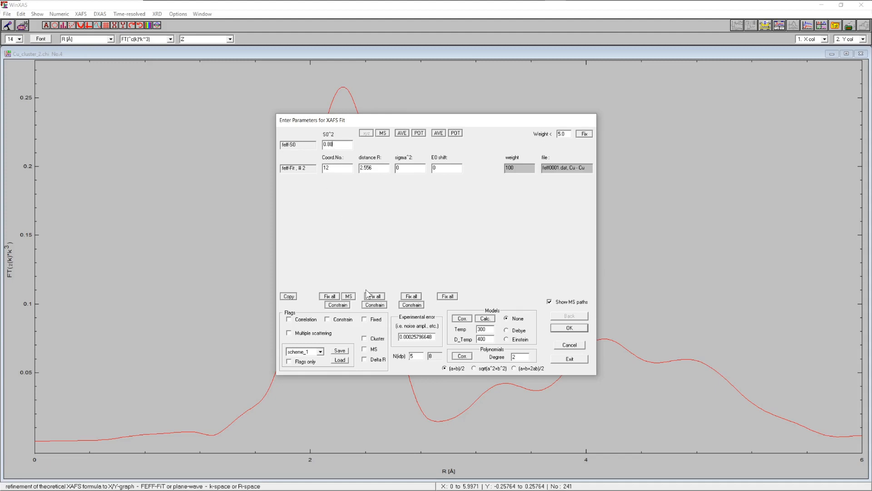
pyautogui.click(364, 319)
pyautogui.click(409, 168)
pyautogui.write('.006')
pyautogui.click(569, 359)
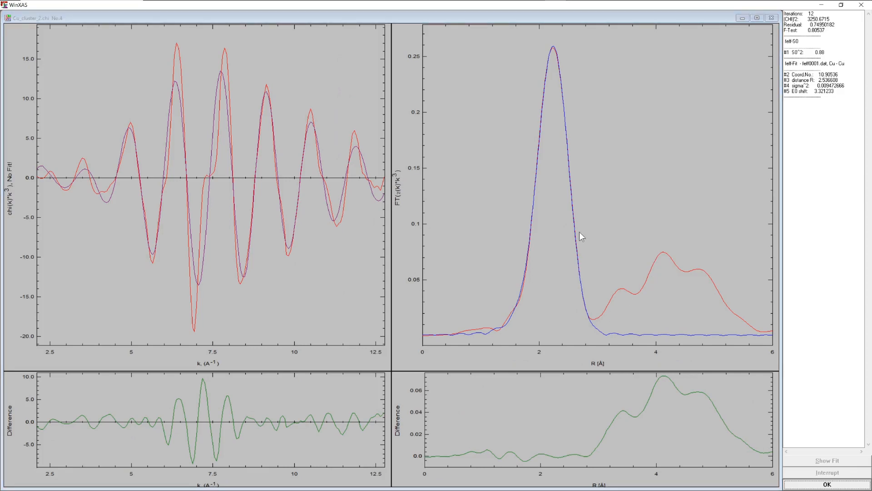
pyautogui.click(804, 484)
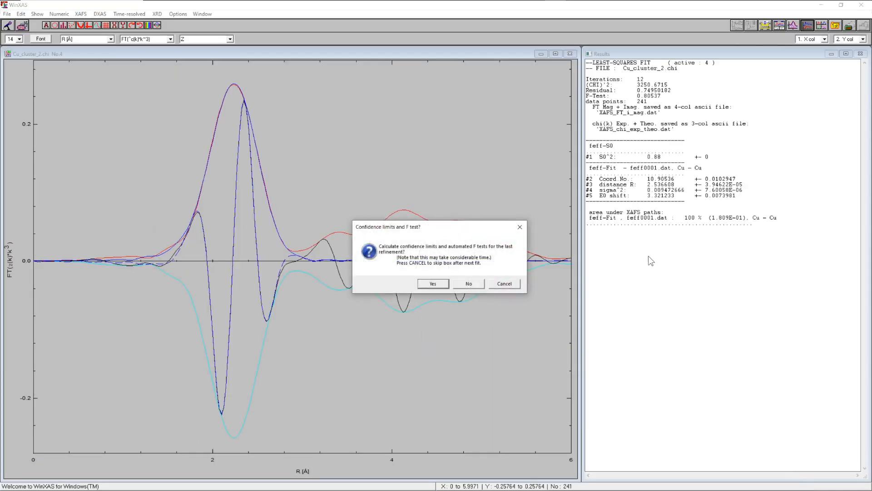
pyautogui.click(470, 284)
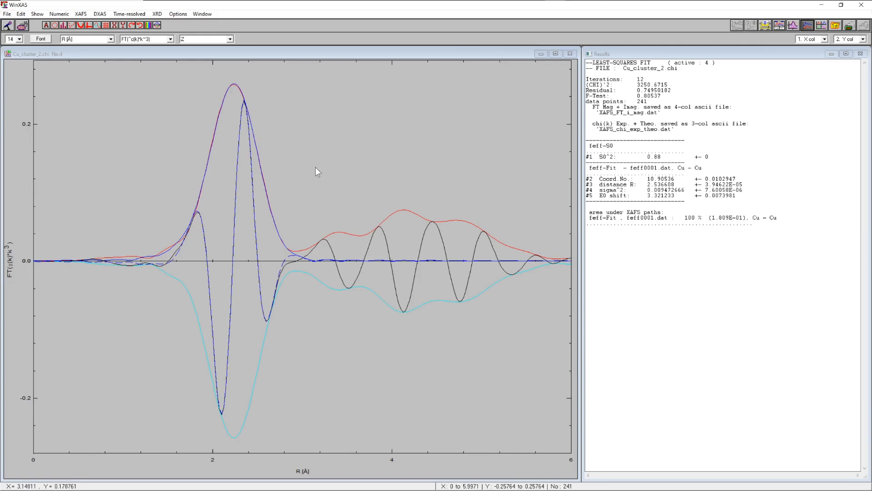
# - Open the XAFS chi(k) file Cu_cluster_2.chi again from the #3_XAFS_Fits folder
pyautogui.click(8, 14)
pyautogui.click(27, 26)
pyautogui.click(141, 81)
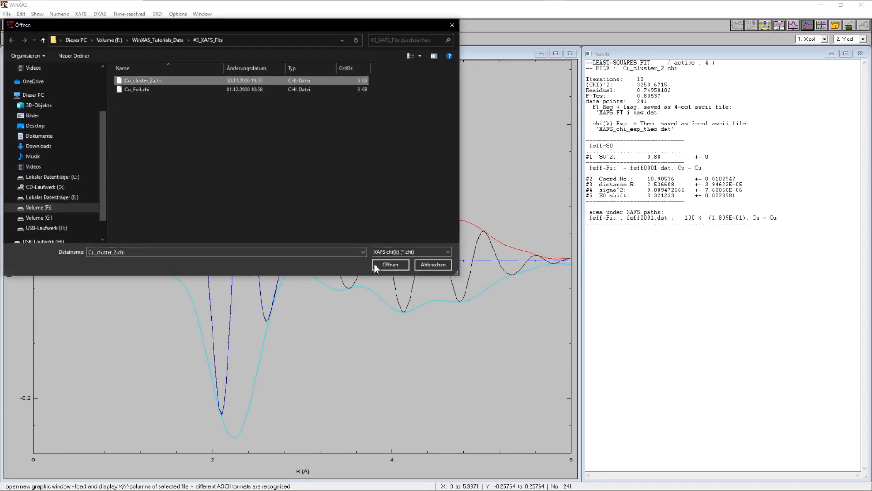
pyautogui.click(389, 266)
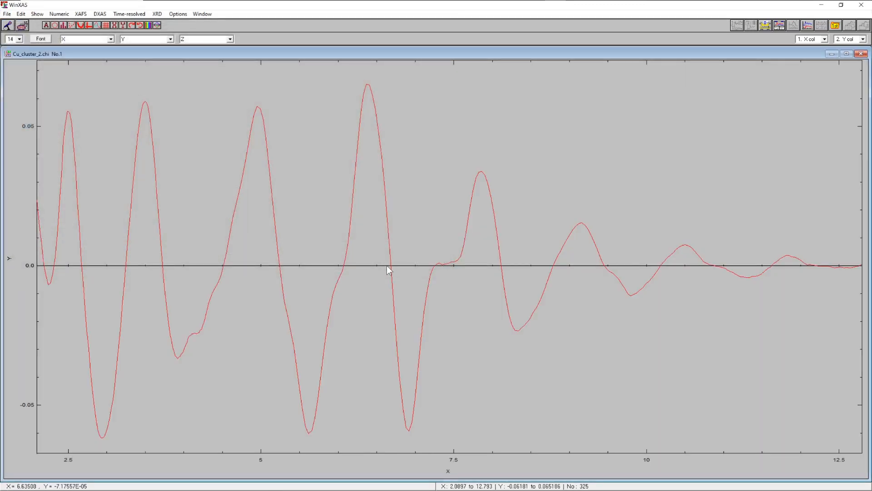
# - Cut the Cu_cluster_2 chi(k) data to the section from about 2.19 to 12.57
pyautogui.rightClick(202, 112)
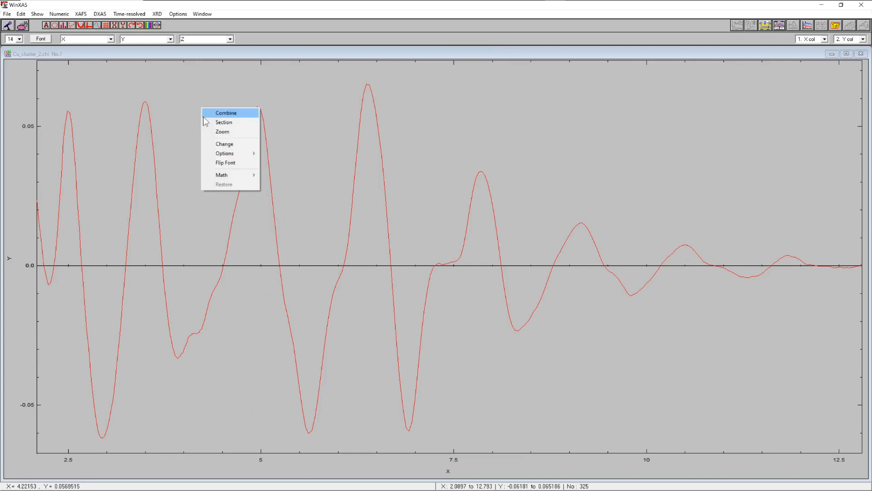
pyautogui.click(224, 122)
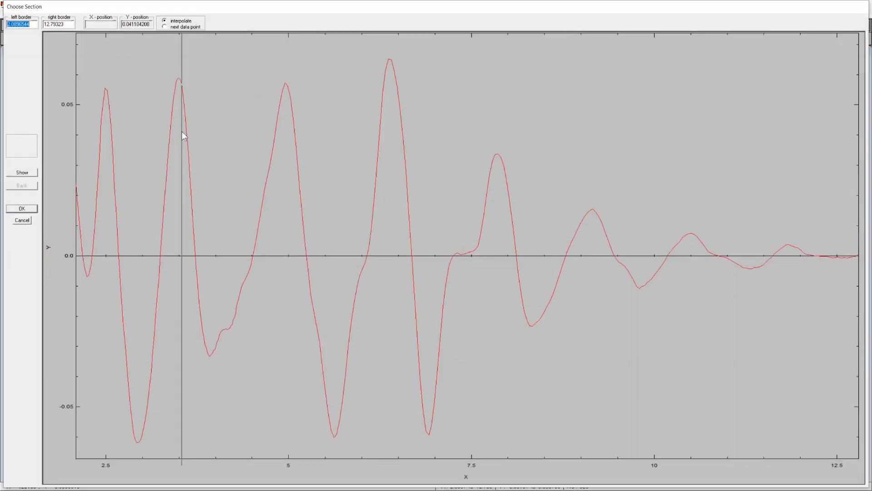
pyautogui.click(83, 148)
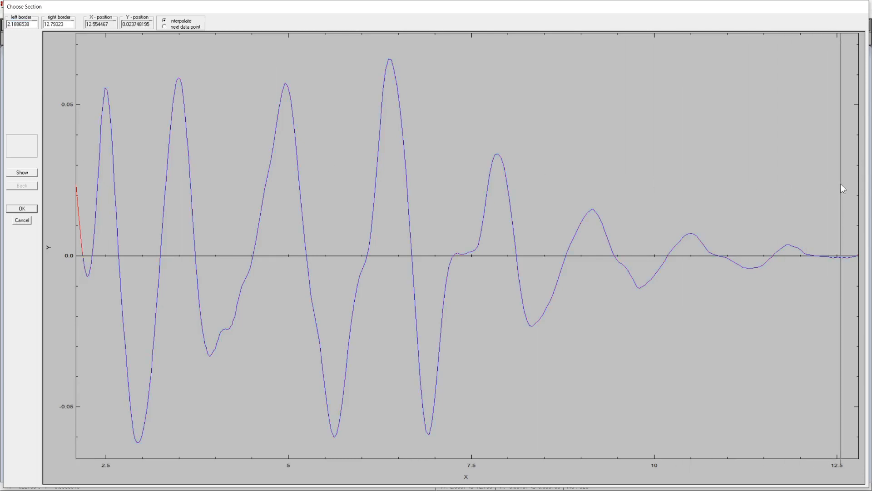
pyautogui.click(843, 184)
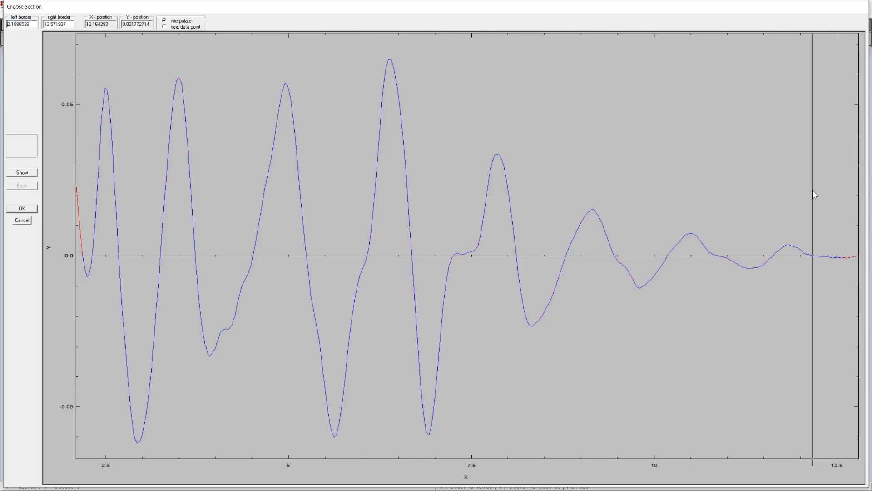
pyautogui.click(22, 209)
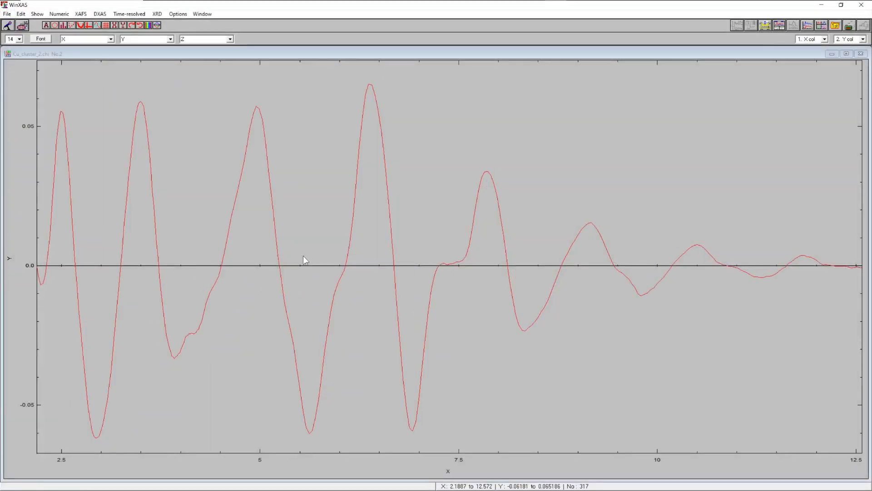
# - Fourier transform the shortened Cu_cluster_2 chi(k) section with the existing Bessel window and k-weight 3 settings
pyautogui.click(81, 14)
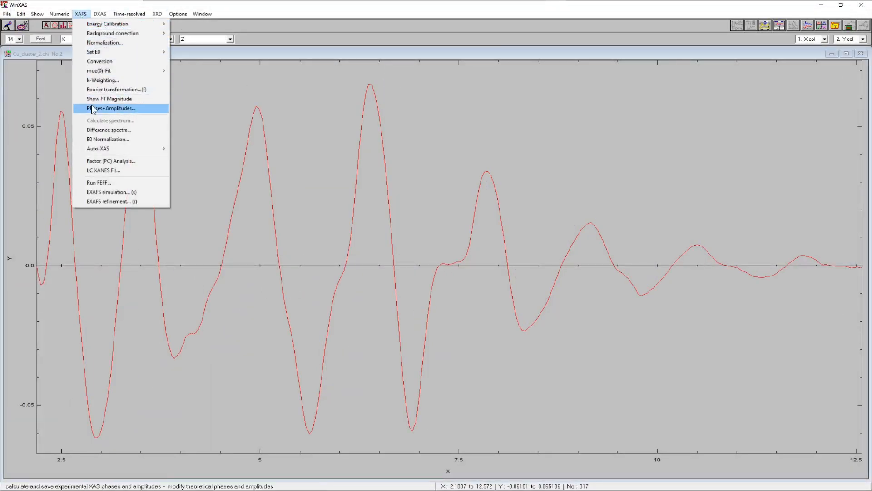
pyautogui.click(117, 90)
pyautogui.click(451, 316)
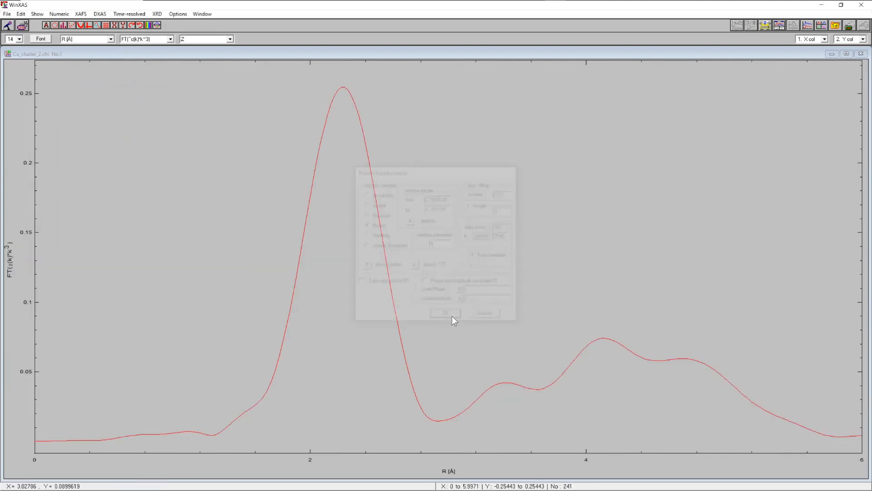
# - Set up an EXAFS refinement with experimental K-, L1-edge phases and amplitudes, loading cu-cu.pha and cu-cu.amp
pyautogui.click(81, 14)
pyautogui.click(113, 202)
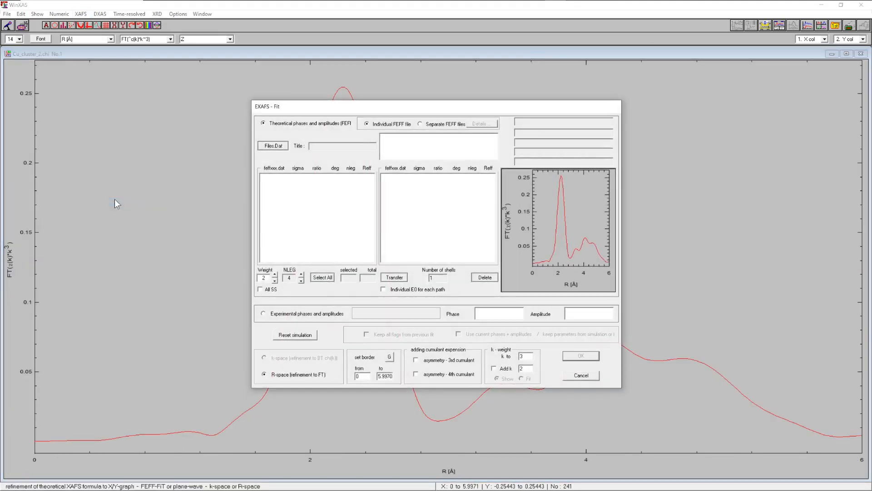
pyautogui.click(281, 314)
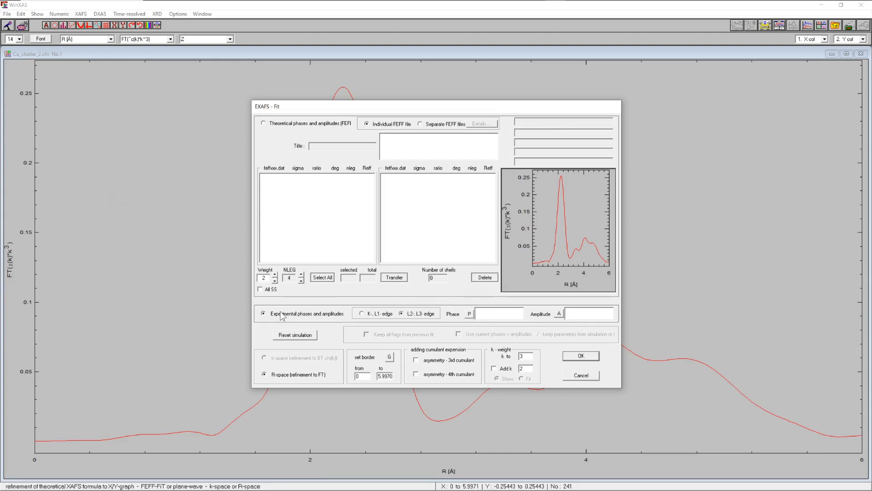
pyautogui.click(362, 313)
pyautogui.click(472, 314)
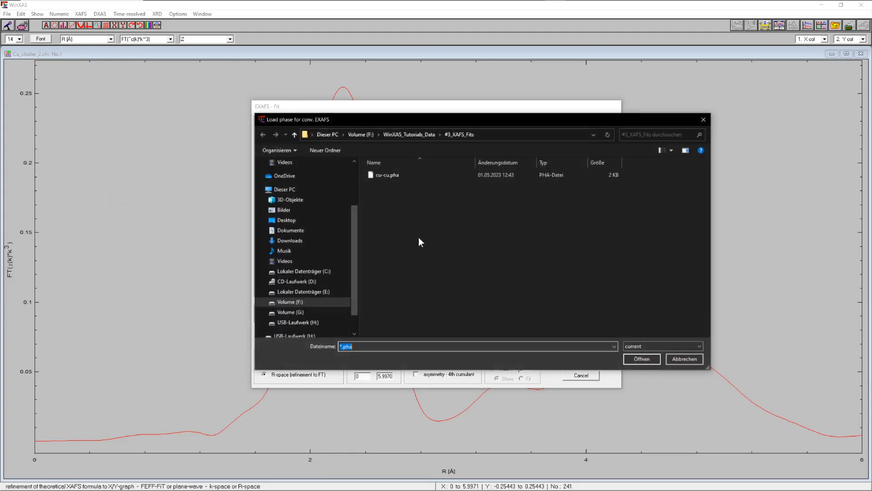
pyautogui.doubleClick(381, 176)
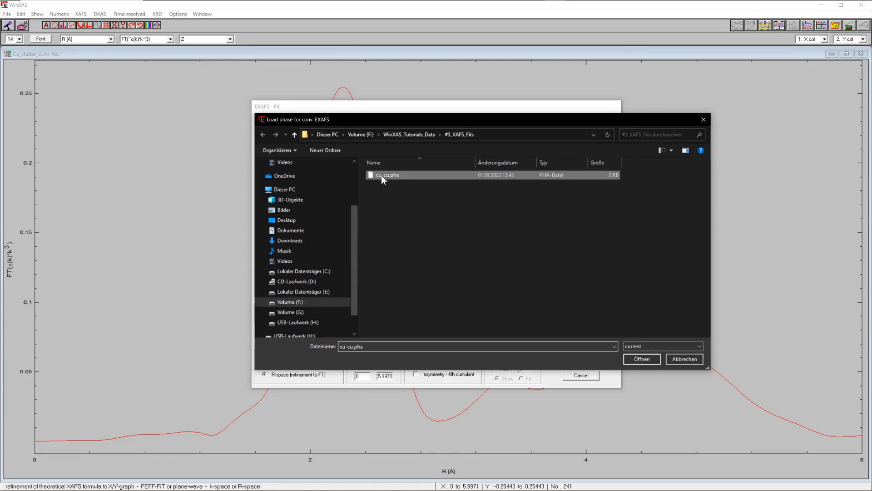
pyautogui.click(560, 314)
pyautogui.doubleClick(386, 175)
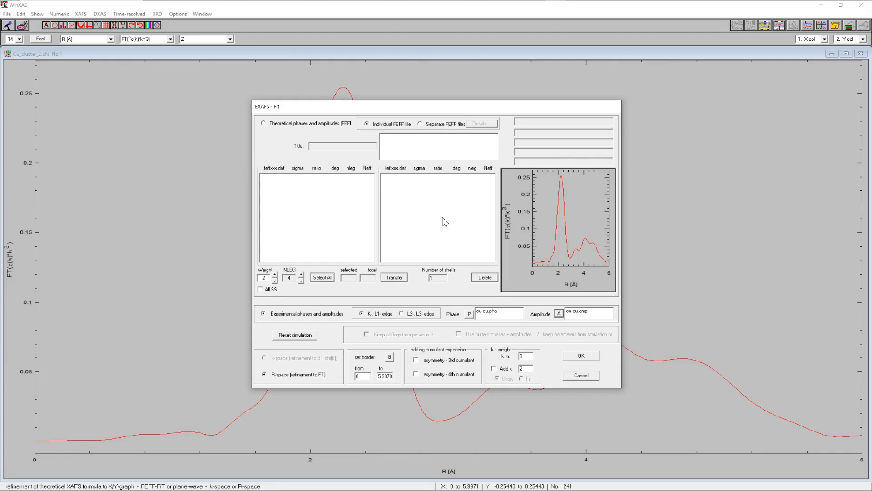
# - Set the R-space refinement range to about 1.71 to 2.76 around the first peak and accept the fit setup
pyautogui.click(389, 356)
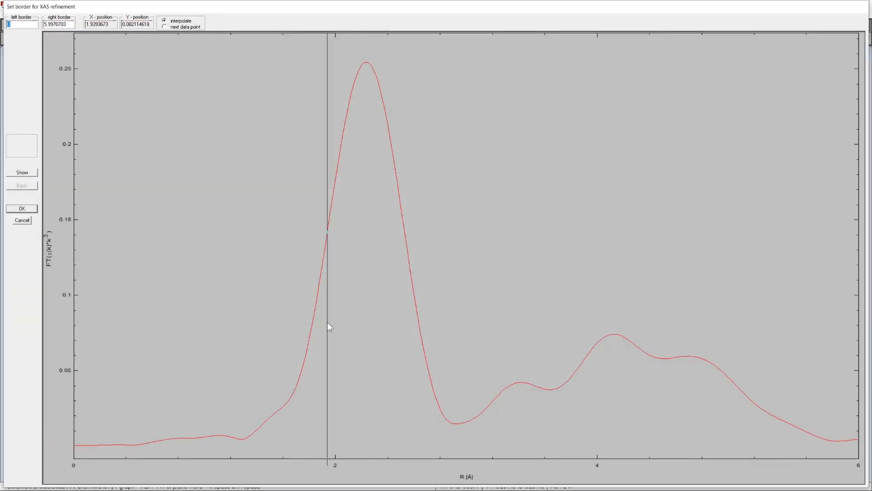
pyautogui.moveTo(297, 306); pyautogui.dragTo(435, 293)
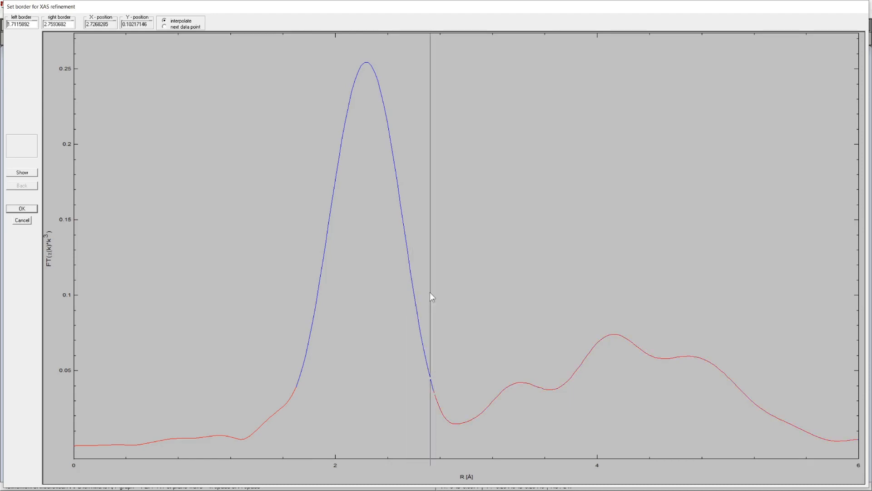
pyautogui.click(22, 208)
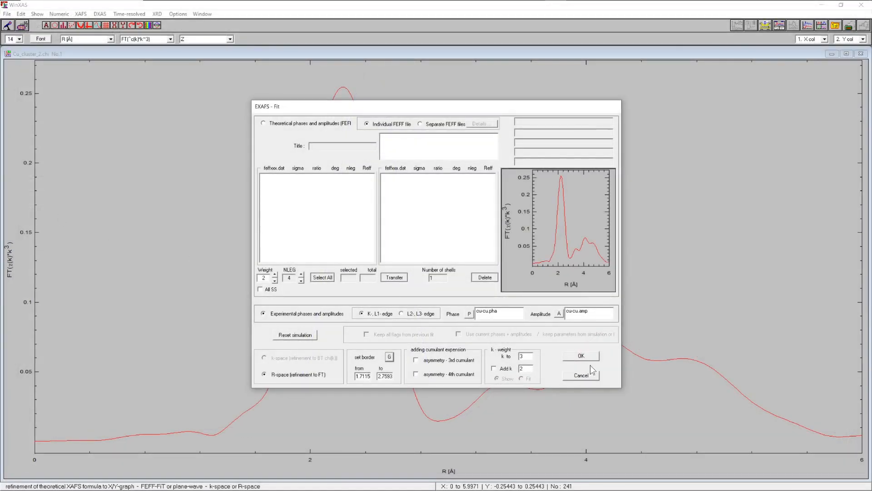
pyautogui.click(581, 356)
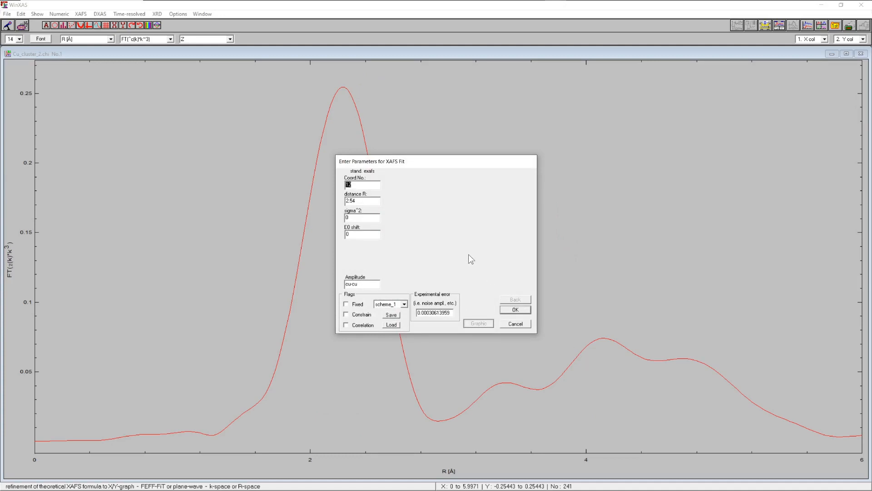
# - Run the refinement with the default starting parameters for the experimental cu-cu shell, without calculating confidence limits
pyautogui.click(515, 311)
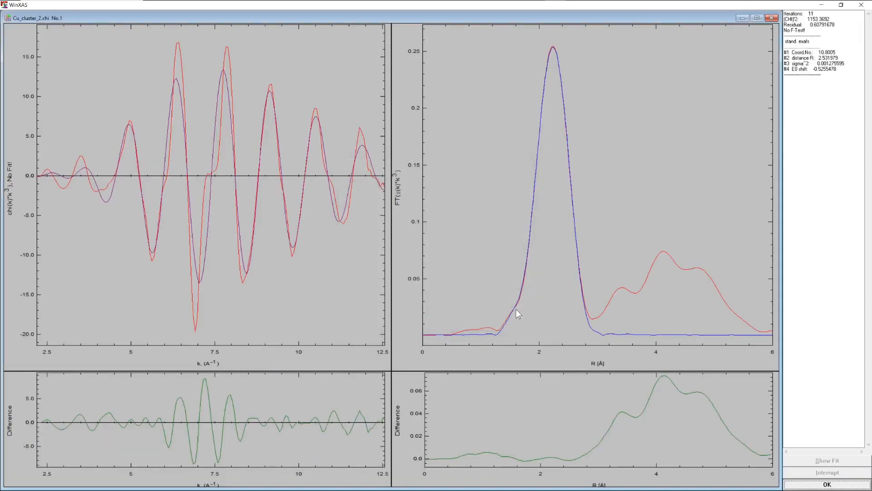
pyautogui.click(805, 484)
pyautogui.click(472, 284)
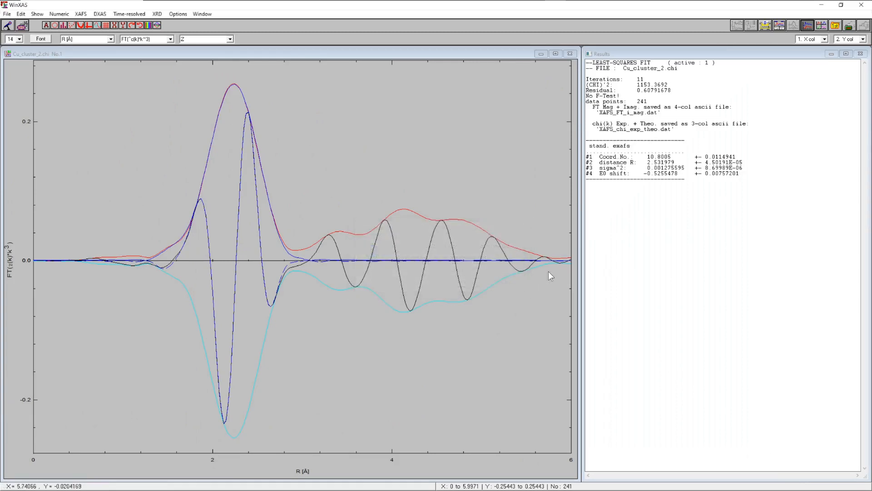
# - Show the results history and compare the refined parameters of the FEFF-based and experimental-phase fits of Cu_cluster_2
pyautogui.rightClick(665, 233)
pyautogui.click(686, 265)
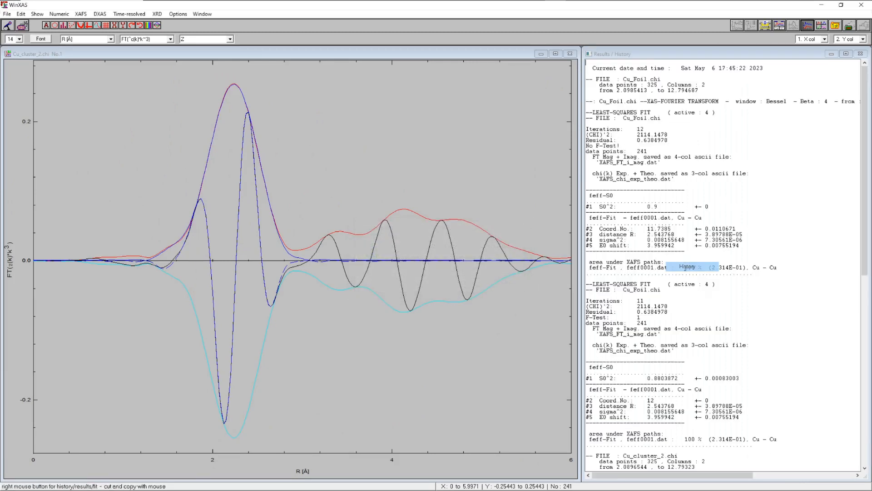
pyautogui.click(865, 456)
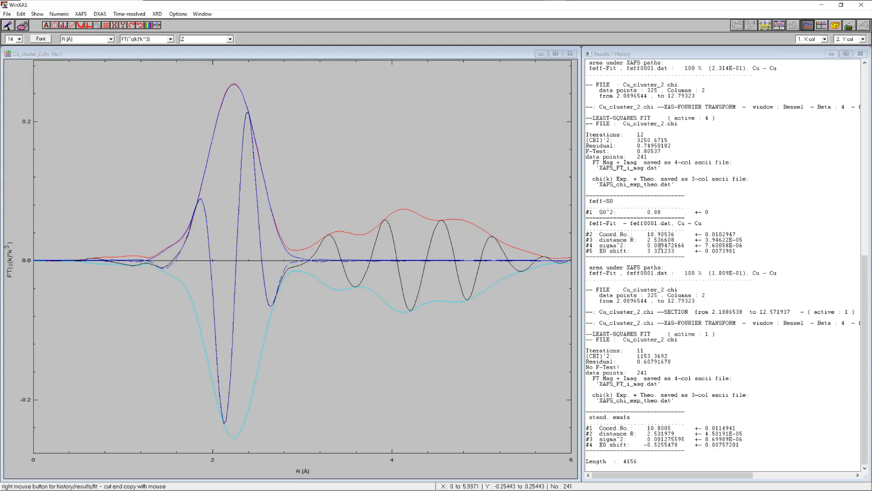
pyautogui.scroll(6, 662, 248)
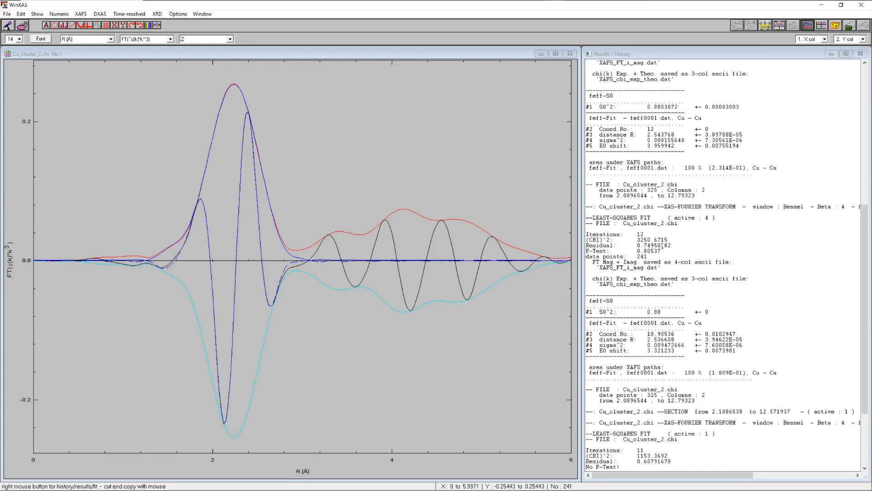
pyautogui.scroll(3, 662, 245)
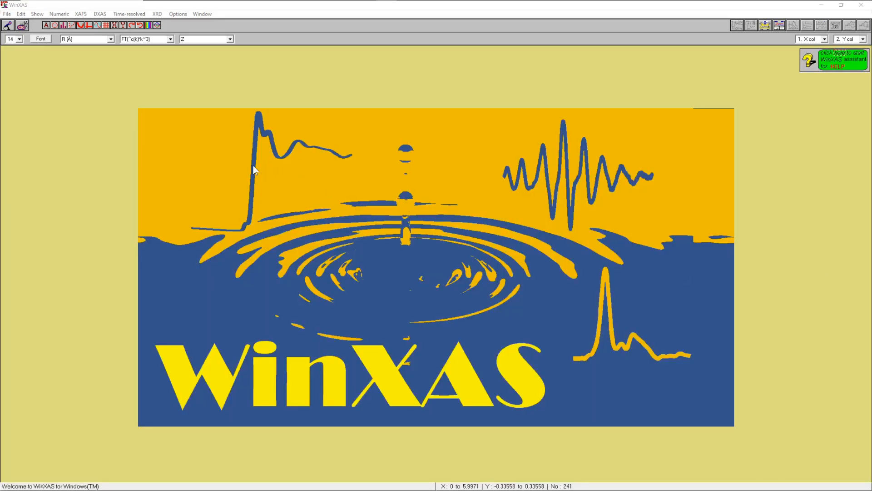
# - Open the Cu_Foil.chi data file and Fourier transform its k^3-weighted chi(k) to R-space
pyautogui.click(7, 13)
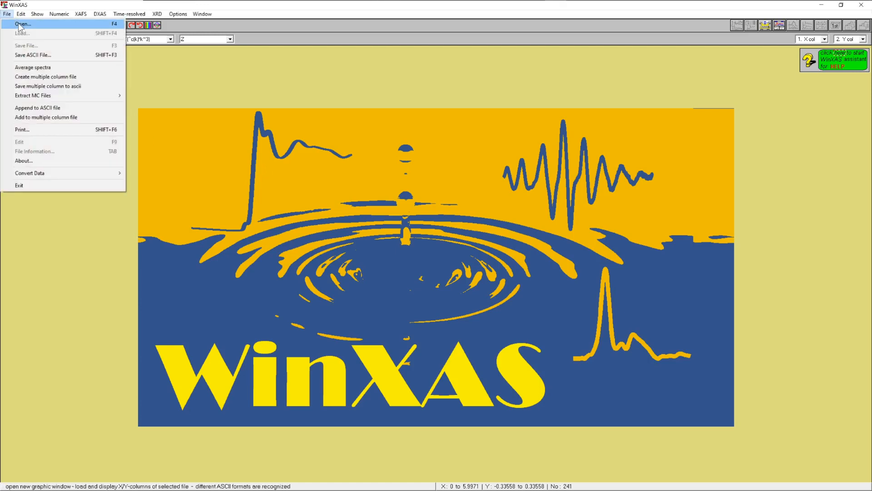
pyautogui.click(13, 20)
pyautogui.click(139, 89)
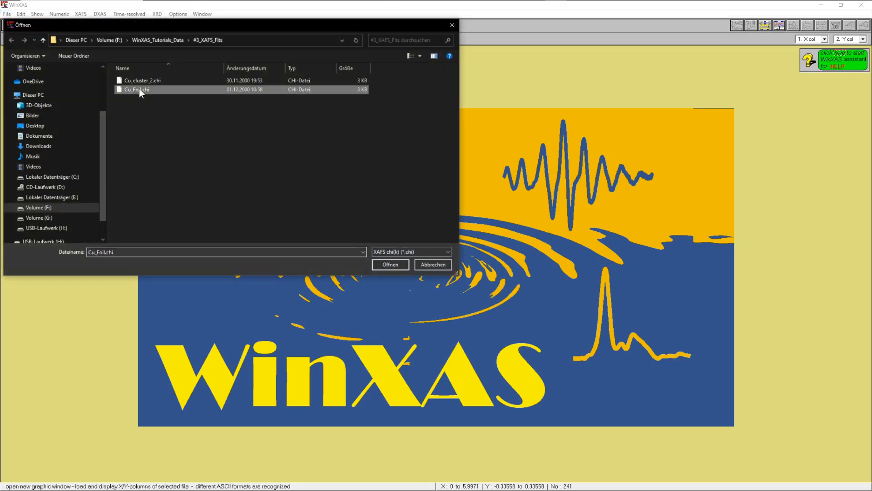
pyautogui.click(390, 264)
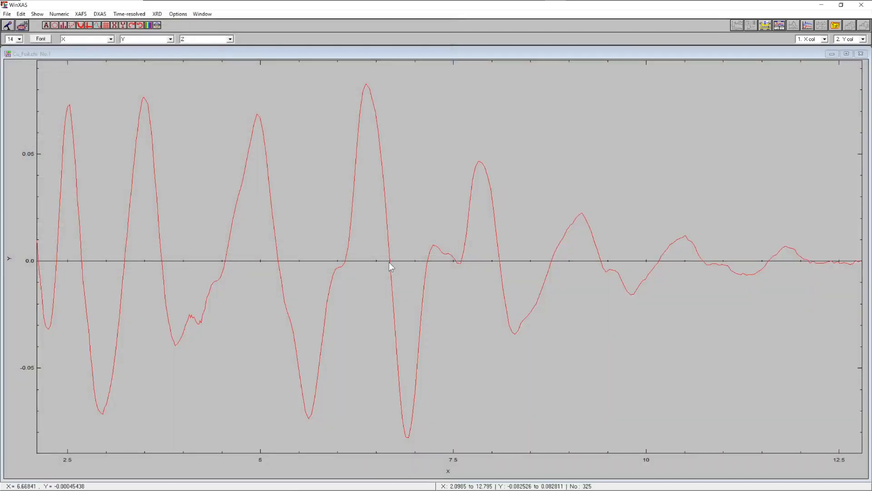
pyautogui.click(81, 13)
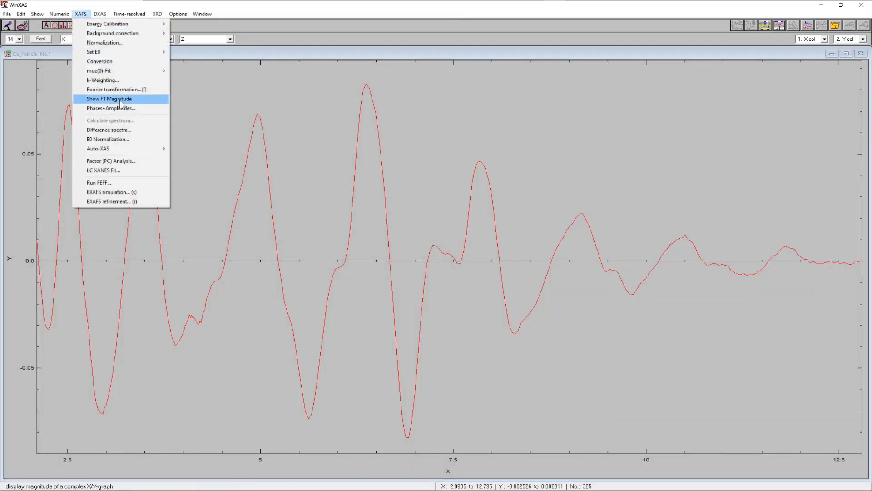
pyautogui.click(104, 90)
pyautogui.click(447, 317)
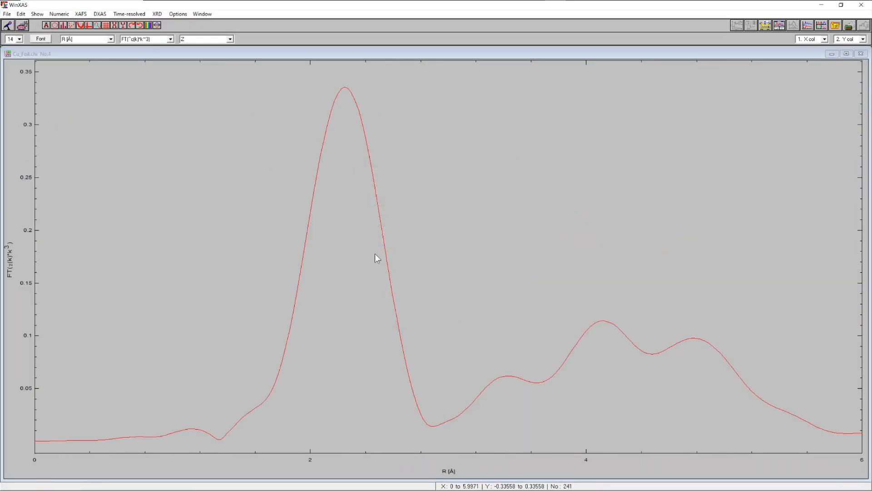
# - Set up an EXAFS simulation with theoretical phases and amplitudes, loading files.dat from the Cu_foil FEFF folder
pyautogui.click(81, 13)
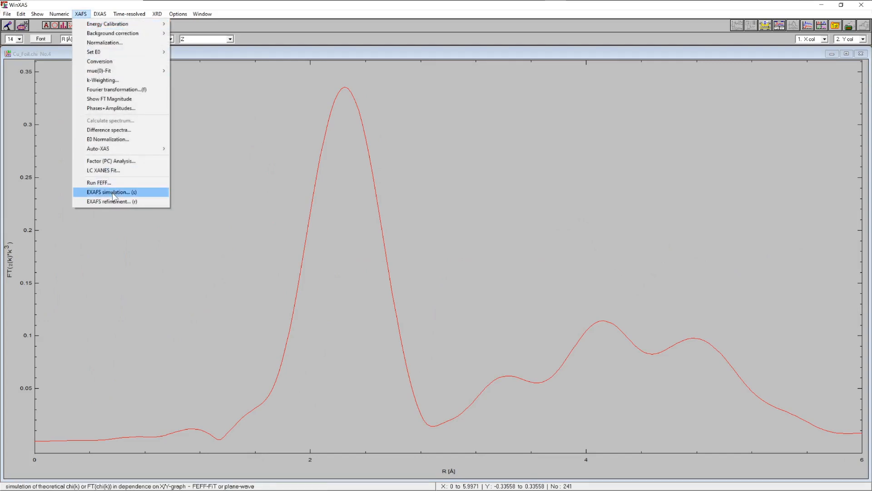
pyautogui.click(112, 191)
pyautogui.click(277, 146)
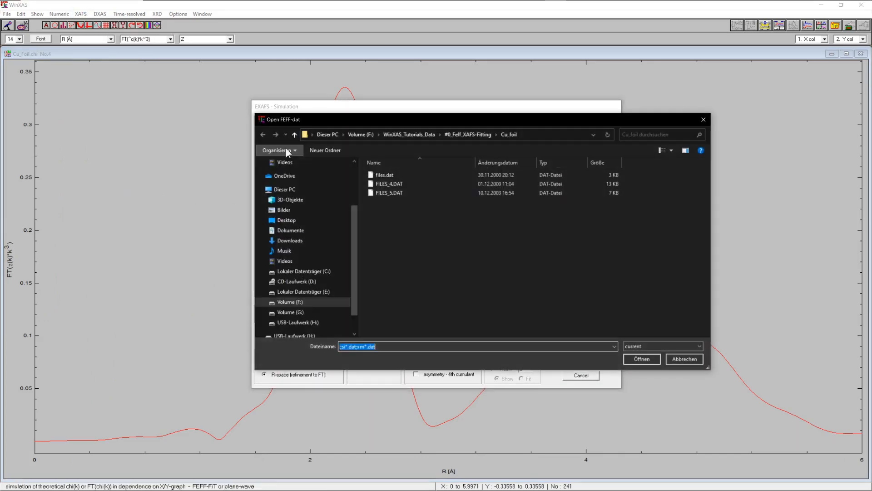
pyautogui.doubleClick(386, 174)
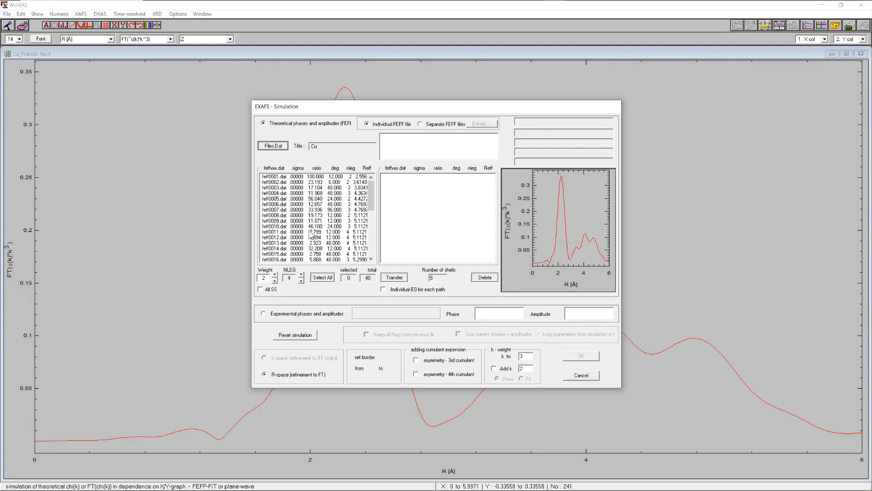
# - Limit the FEFF path list to two-leg paths, transfer the first five from feff0001.dat to feff0017.dat, and accept the setup
pyautogui.click(301, 281)
pyautogui.click(301, 281)
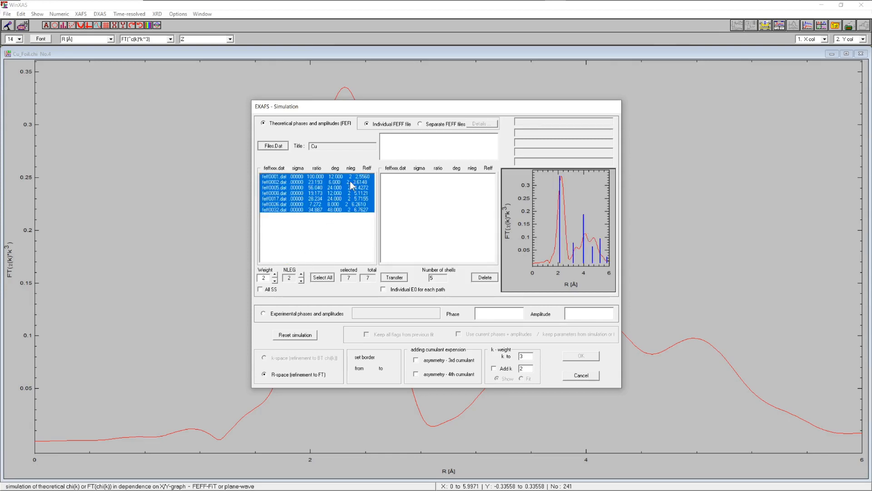
pyautogui.click(343, 178)
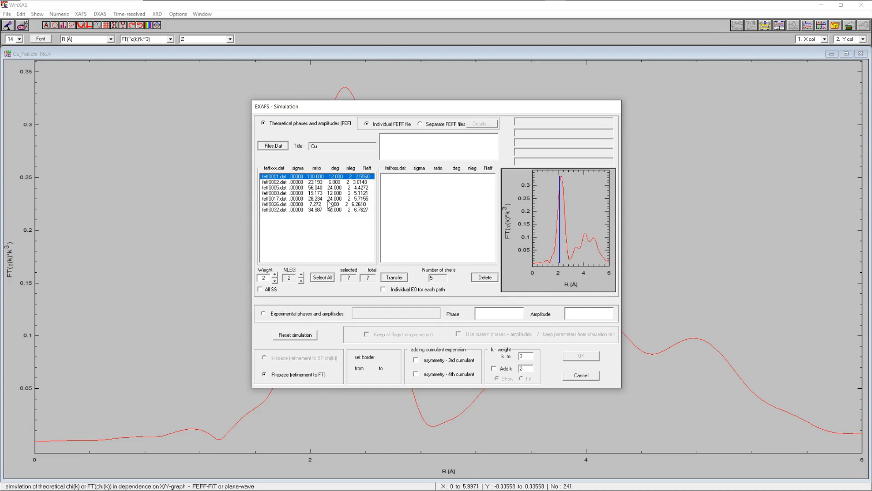
pyautogui.moveTo(326, 178); pyautogui.dragTo(327, 201)
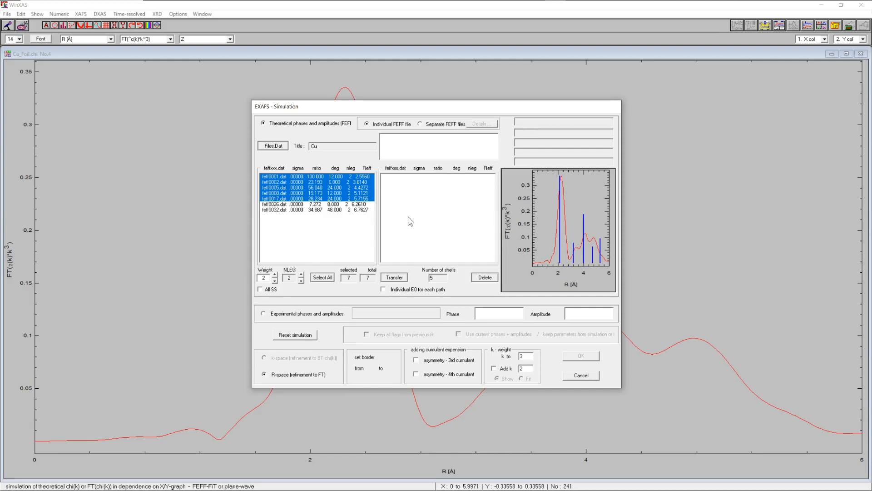
pyautogui.click(395, 278)
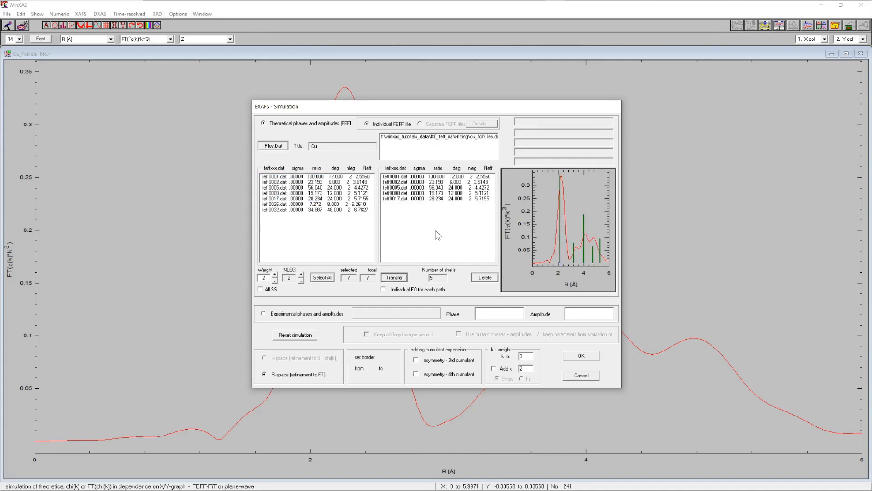
pyautogui.click(582, 357)
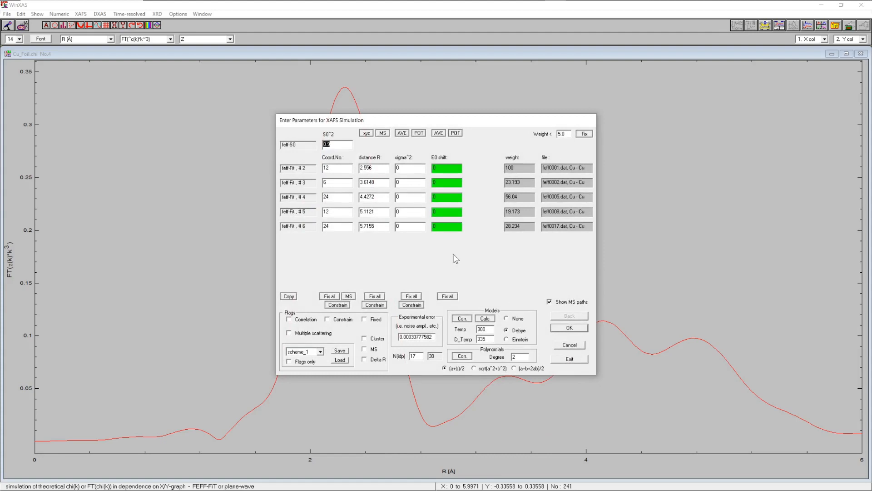
# - Set sigma^2 to 0.008 and the E0 shift to 4 for all five Cu-Cu shells and calculate the simulation
pyautogui.click(416, 169)
pyautogui.write('.008')
pyautogui.click(290, 297)
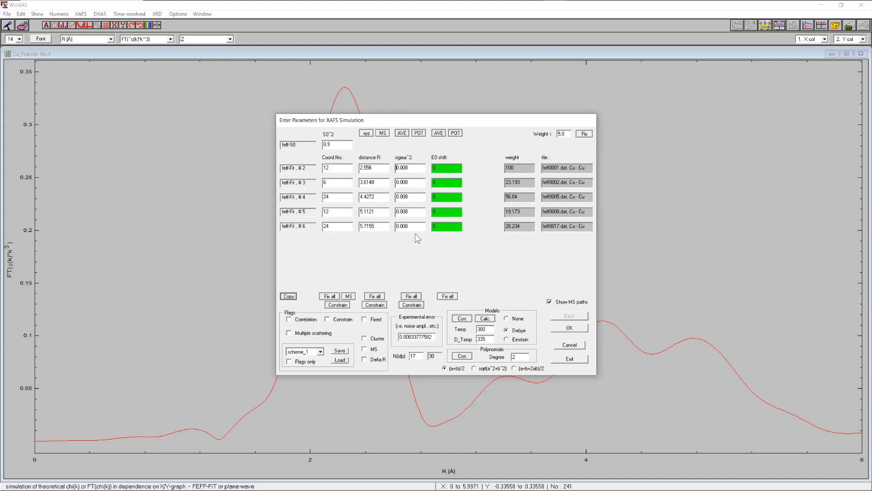
pyautogui.click(442, 168)
pyautogui.write('4')
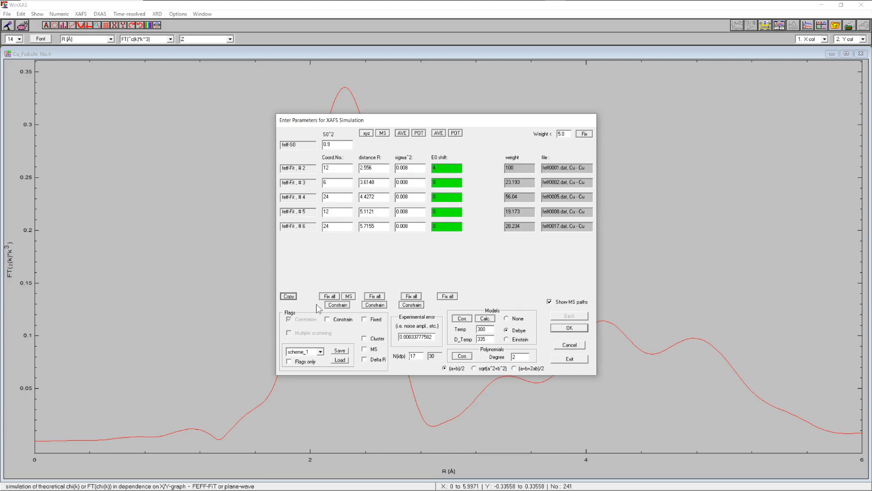
pyautogui.click(289, 296)
pyautogui.click(568, 359)
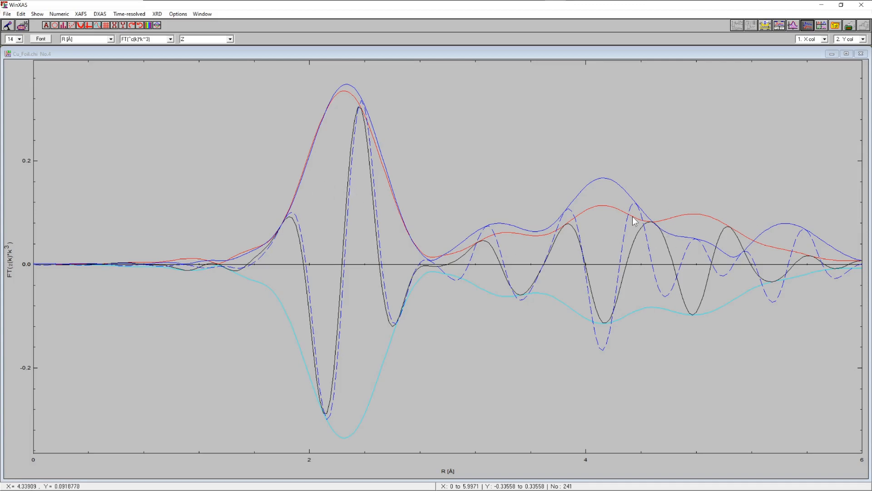
# - Show the individual shell contributions to the simulated Fourier transform, check them against the experimental peaks, and hide them again
pyautogui.click(794, 26)
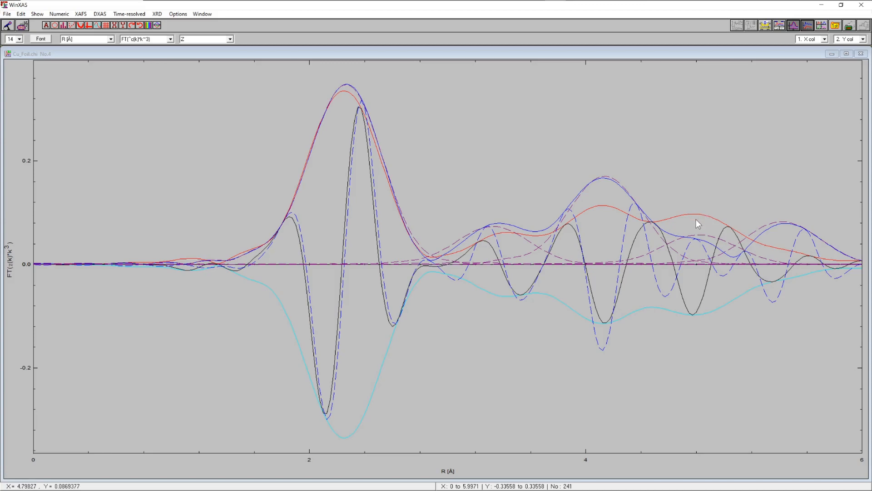
pyautogui.click(792, 24)
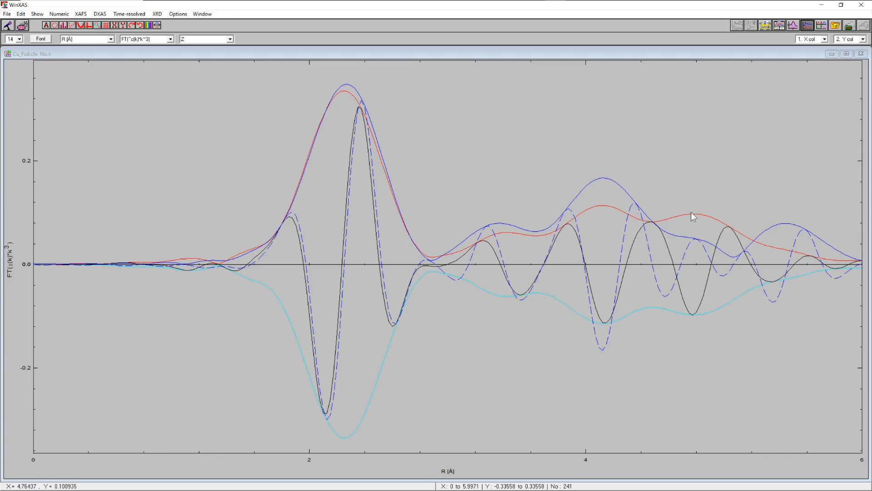
# - Set up an EXAFS refinement of the five simulated shells, keeping the R-space range of 1.756 to 5.9155
pyautogui.click(81, 14)
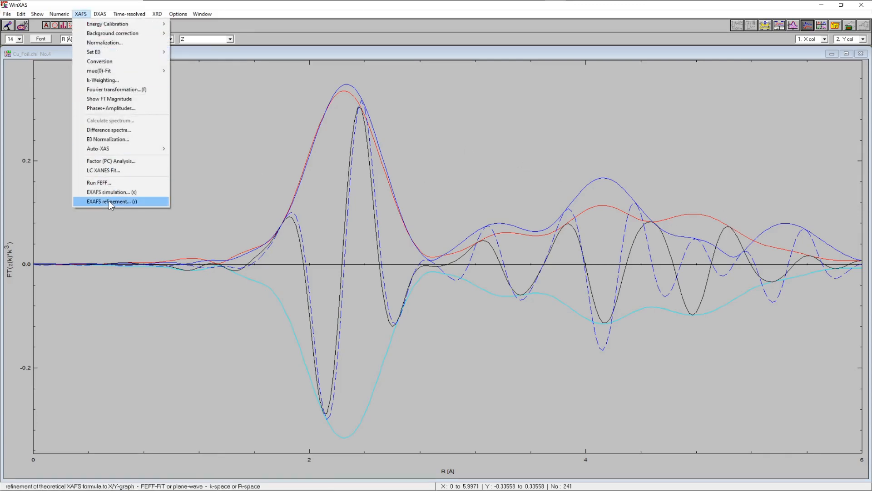
pyautogui.click(112, 203)
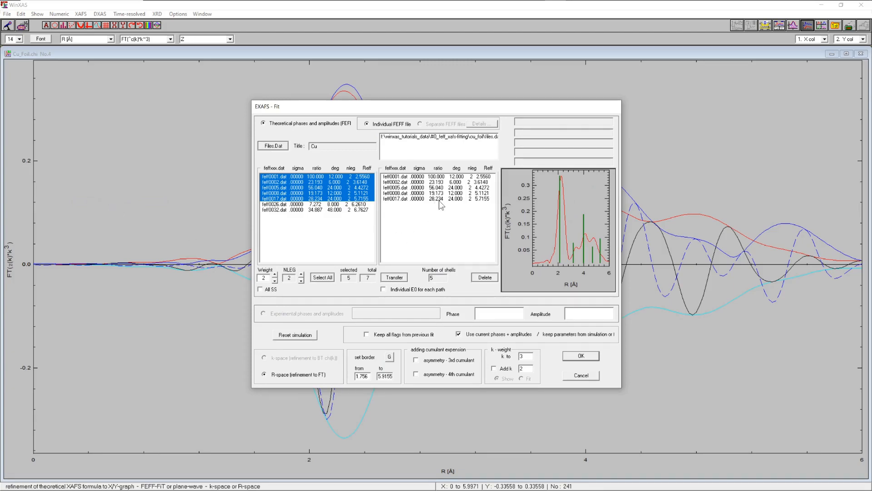
pyautogui.click(389, 357)
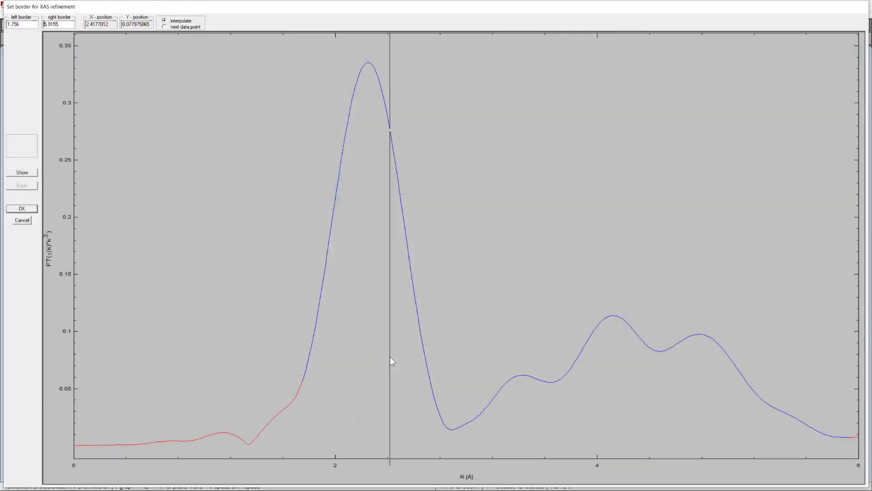
pyautogui.click(21, 209)
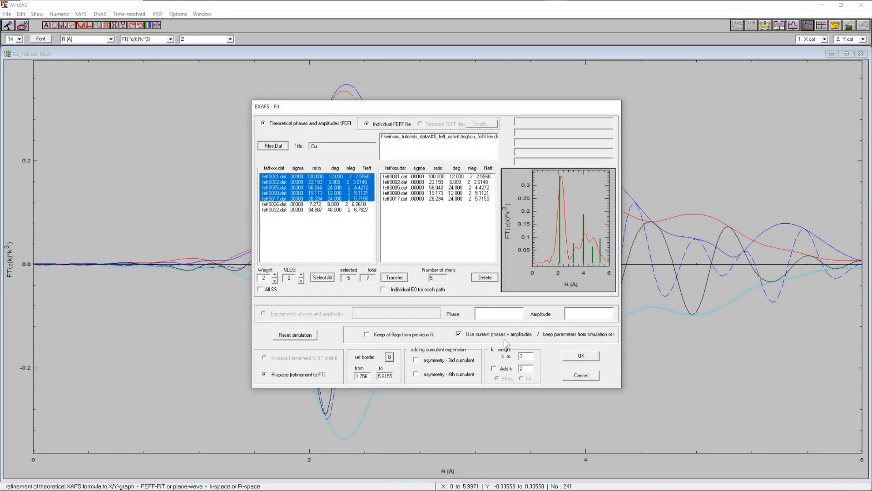
pyautogui.click(582, 354)
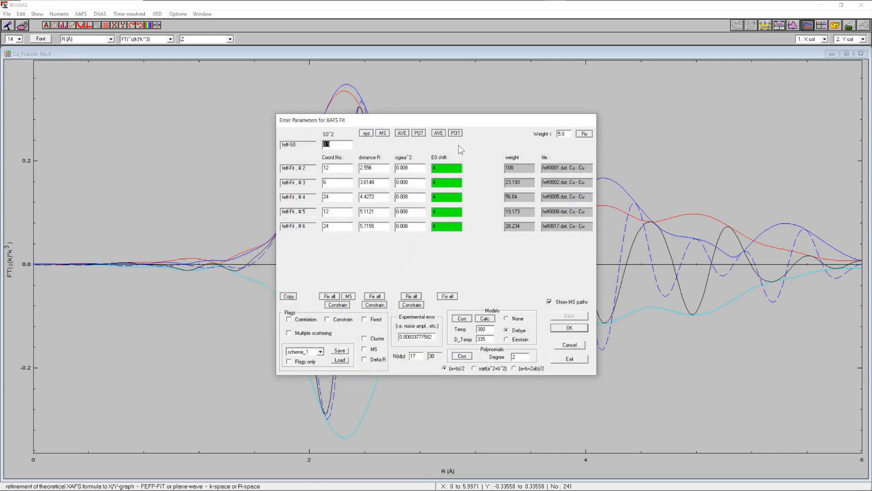
# - Fix S0^2 at 0.9 and correlate the sigma^2 values of all shells through the Debye model at temperature 300
pyautogui.click(343, 145)
pyautogui.click(373, 321)
pyautogui.click(419, 134)
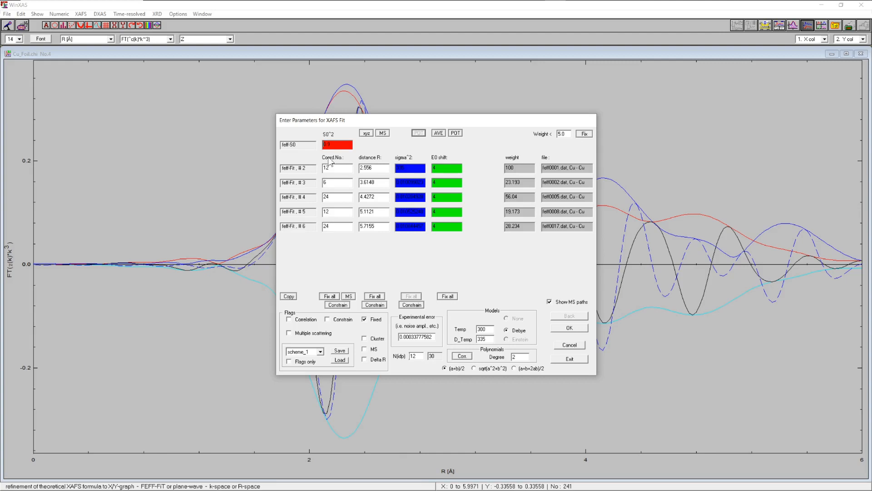
# - Run the five-shell refinement of the Cu foil and accept the fit without calculating confidence limits
pyautogui.click(570, 359)
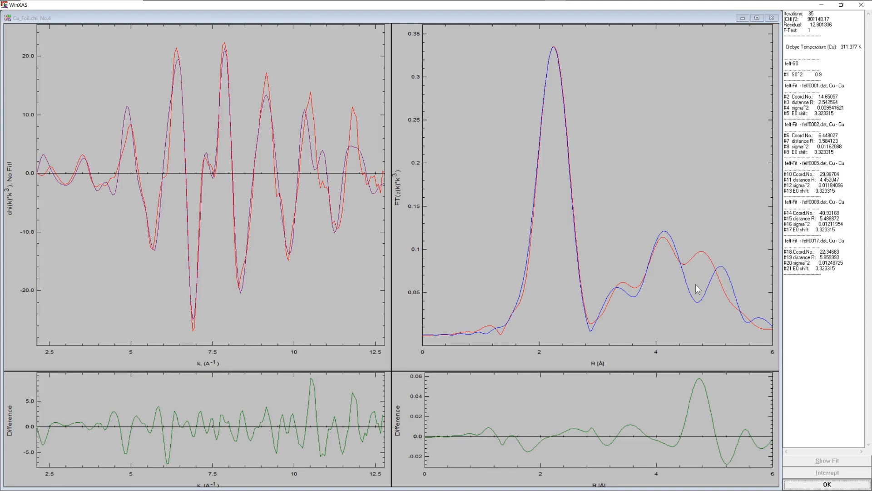
pyautogui.click(827, 484)
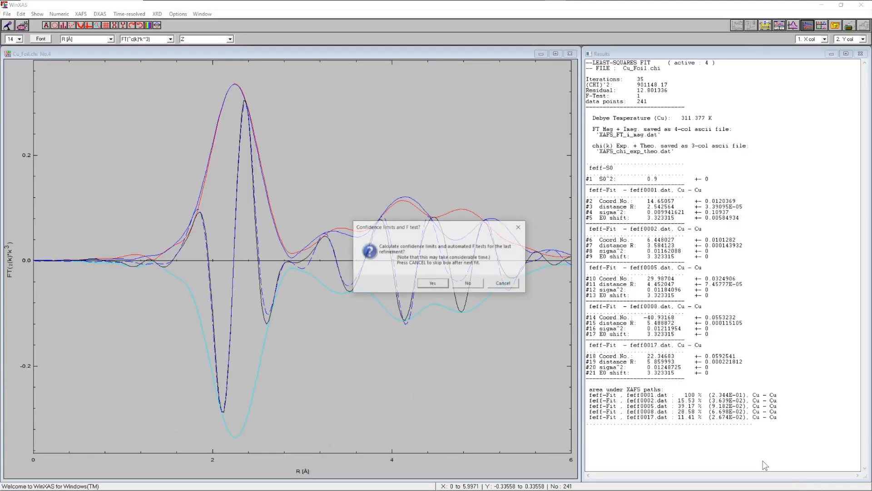
pyautogui.click(472, 282)
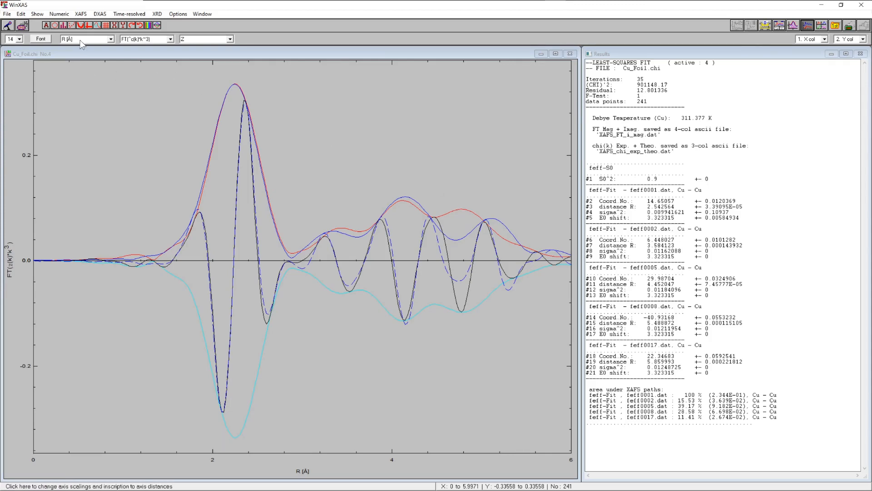
# - Start another EXAFS simulation of the Cu foil and extend the FEFF path list to multiple-scattering paths with up to four legs
pyautogui.click(81, 14)
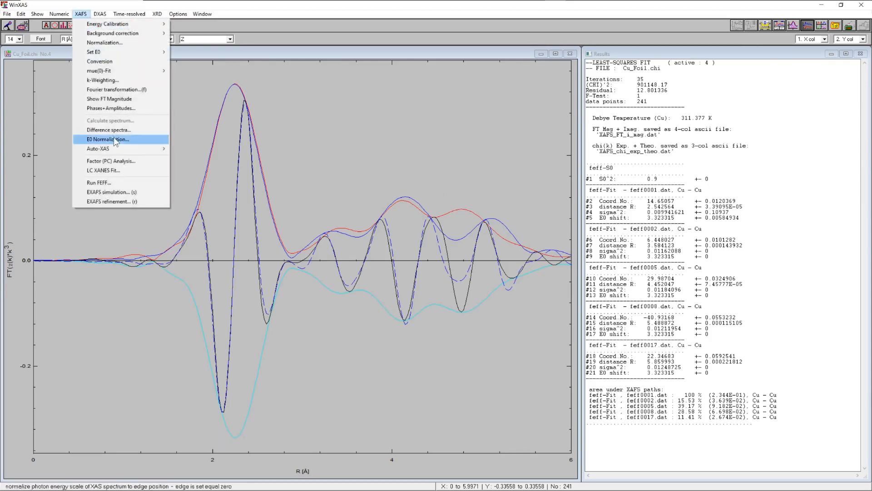
pyautogui.click(123, 192)
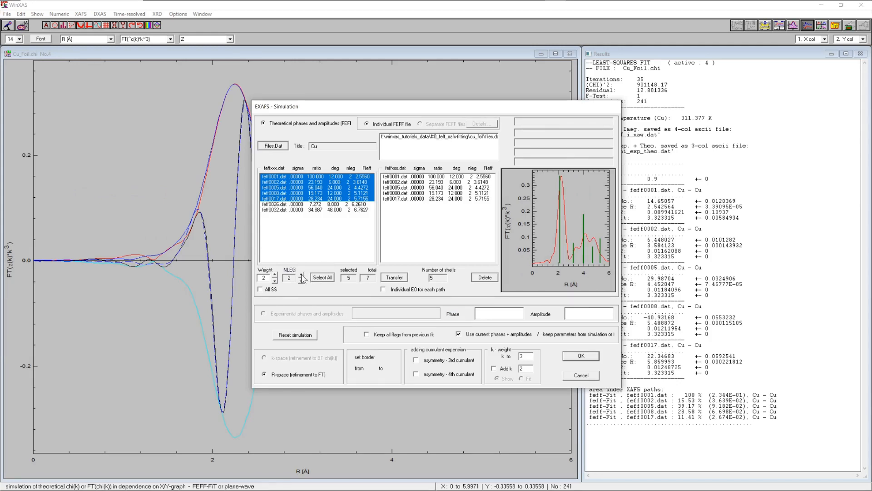
pyautogui.click(301, 275)
pyautogui.click(301, 275)
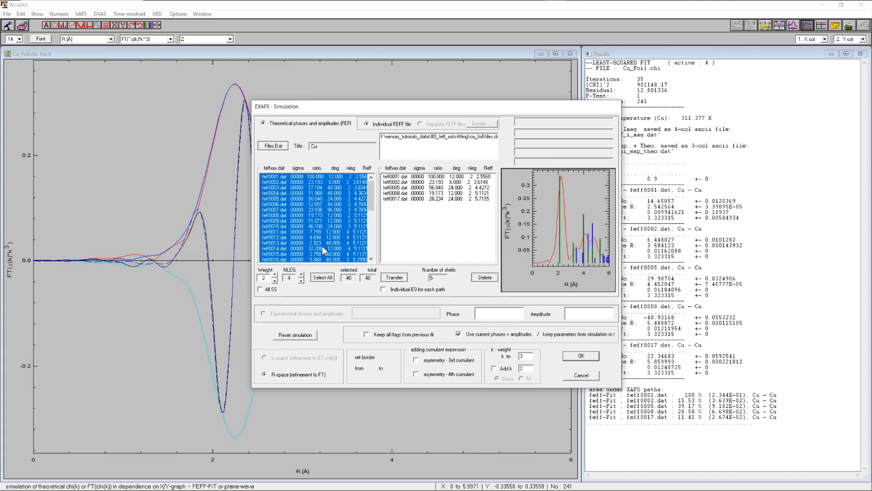
# - Examine where the multiple-scattering paths feff0014.dat and feff0010.dat contribute relative to the higher shells in the Fourier transform preview
pyautogui.moveTo(371, 196); pyautogui.dragTo(369, 202)
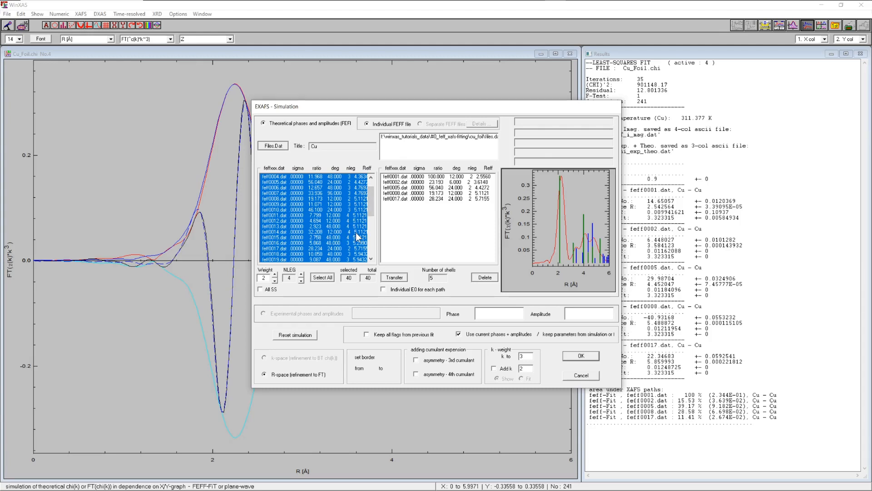
pyautogui.click(323, 234)
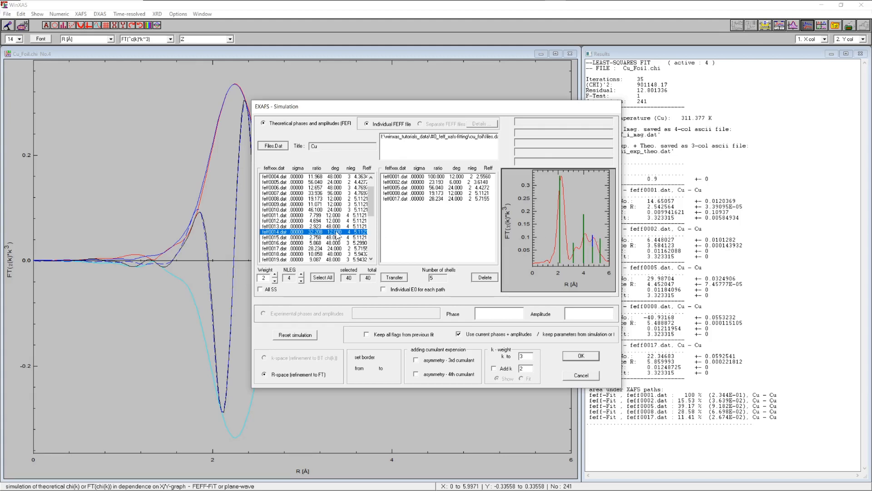
pyautogui.click(321, 210)
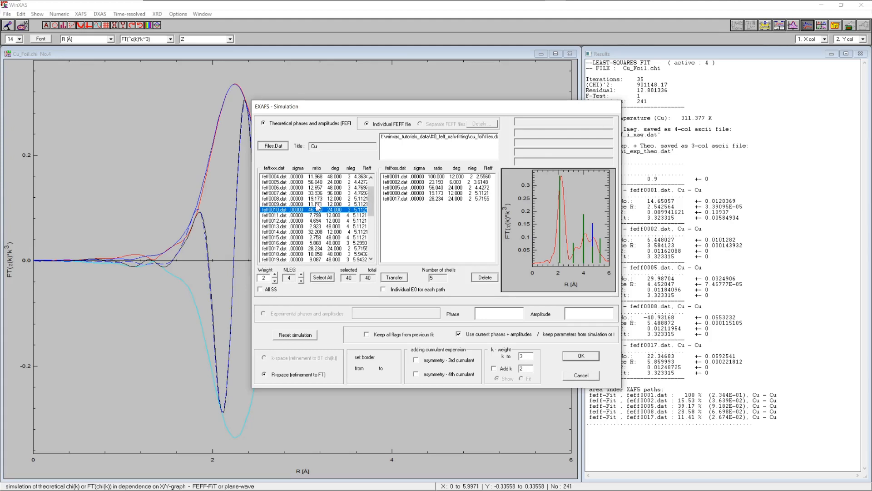
pyautogui.moveTo(370, 201); pyautogui.dragTo(372, 190)
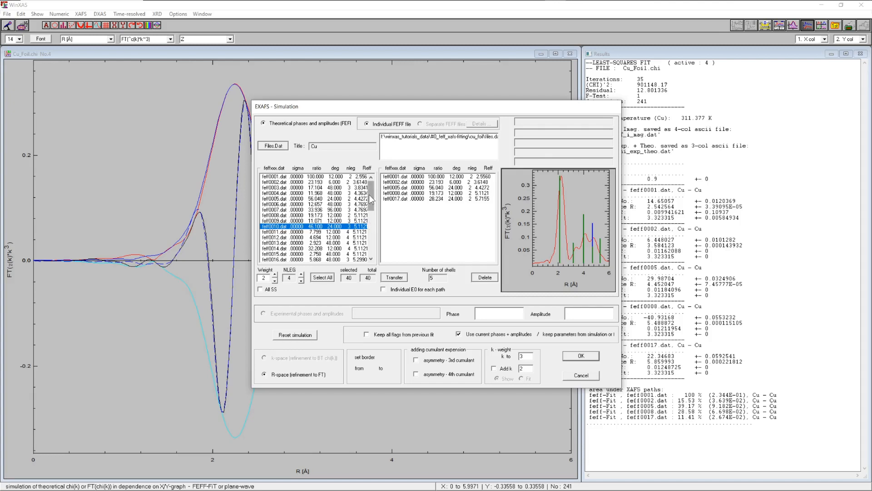
# - Add the multiple-scattering path feff0010.dat to the simulation's path list and inspect its scattering geometry
pyautogui.moveTo(369, 194); pyautogui.dragTo(375, 207)
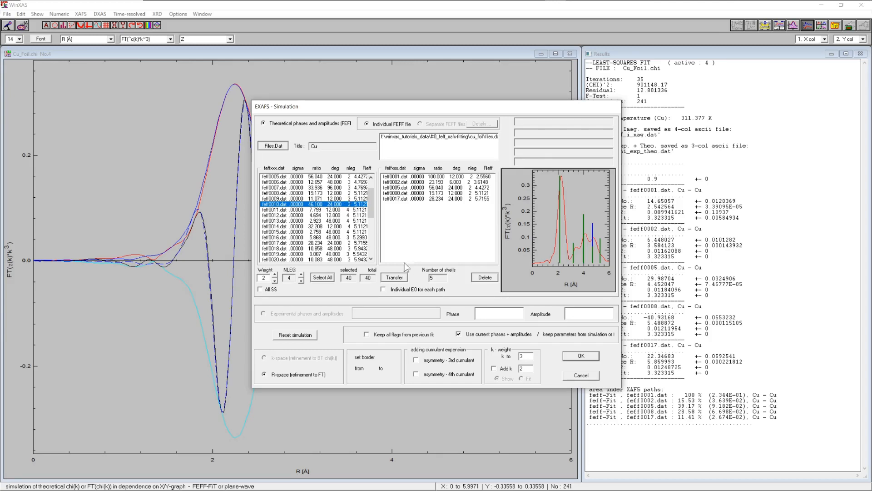
pyautogui.click(394, 277)
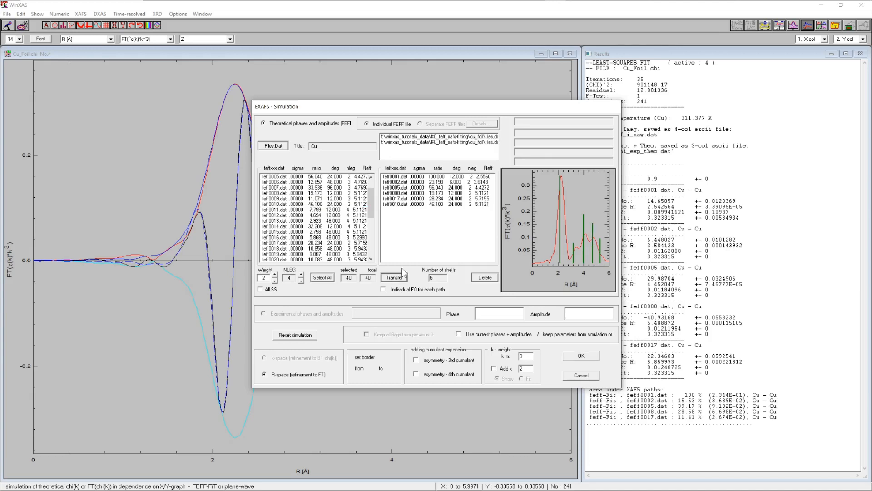
pyautogui.click(454, 205)
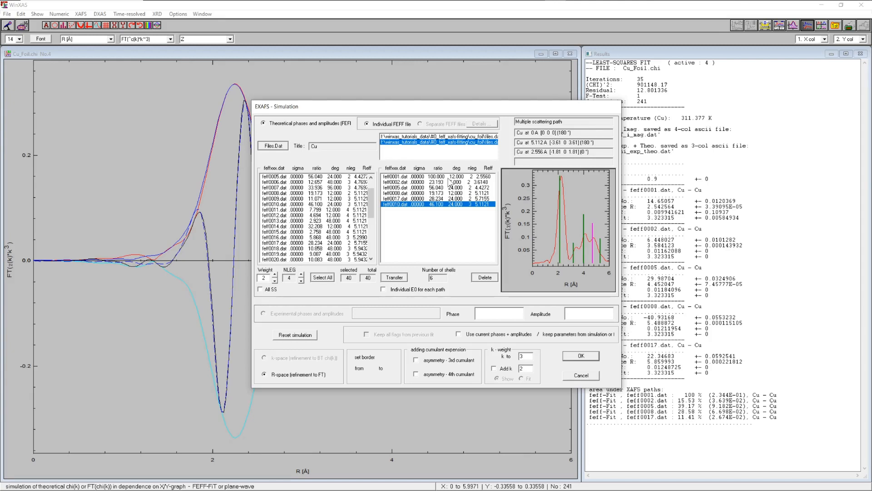
# - Reset the simulation setup and reload the Cu foil's FEFF path list
pyautogui.click(287, 336)
pyautogui.click(274, 146)
pyautogui.doubleClick(389, 174)
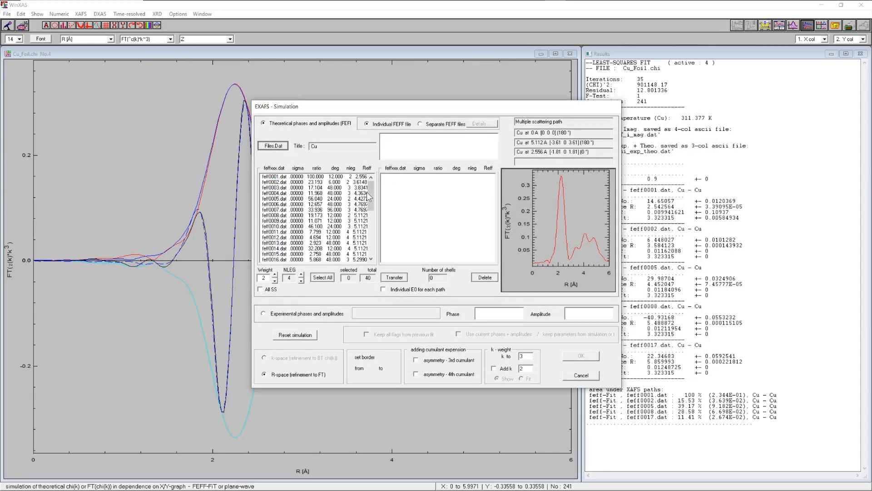
pyautogui.moveTo(369, 191)
pyautogui.mouseDown()
pyautogui.moveTo(371, 211)
pyautogui.moveTo(373, 195)
pyautogui.mouseUp()
pyautogui.scroll(1, 373, 194)
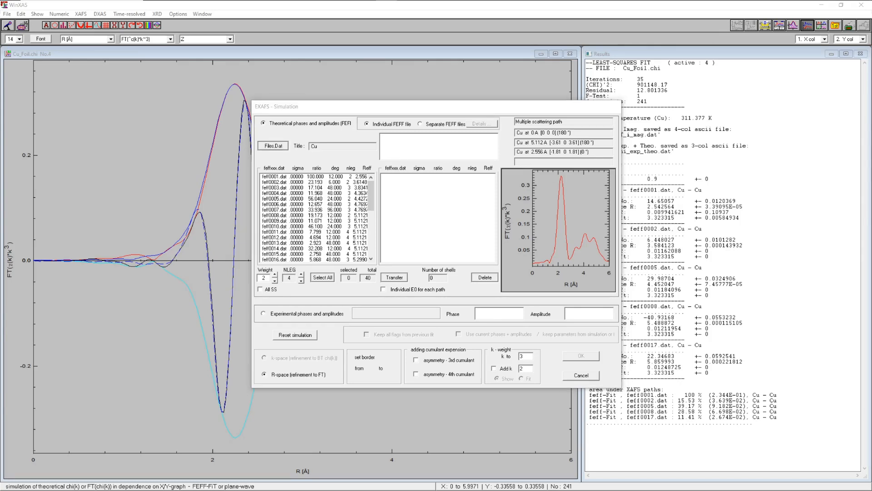
# - Examine how minimum path weights of 10 and 1 change the full path selection, and finish with the weight at 2
pyautogui.click(323, 277)
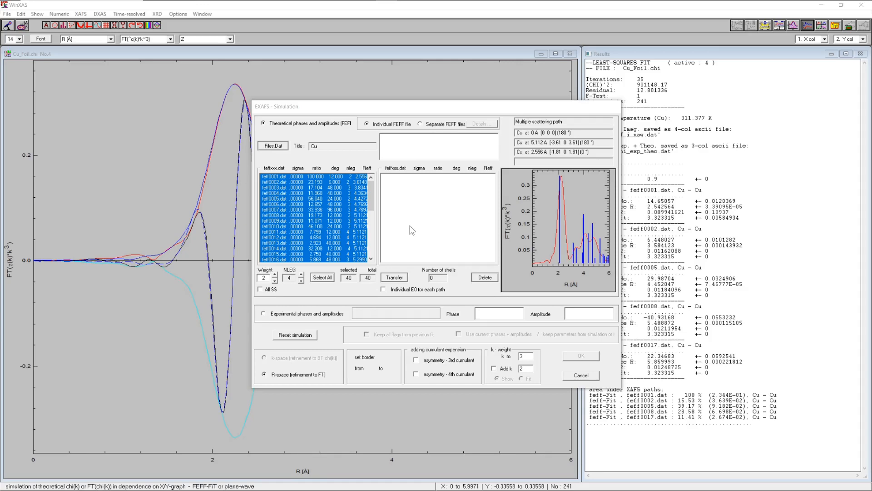
pyautogui.click(275, 275)
pyautogui.click(275, 274)
pyautogui.click(275, 275)
pyautogui.click(275, 274)
pyautogui.click(275, 274)
pyautogui.click(275, 274)
pyautogui.click(275, 275)
pyautogui.click(275, 275)
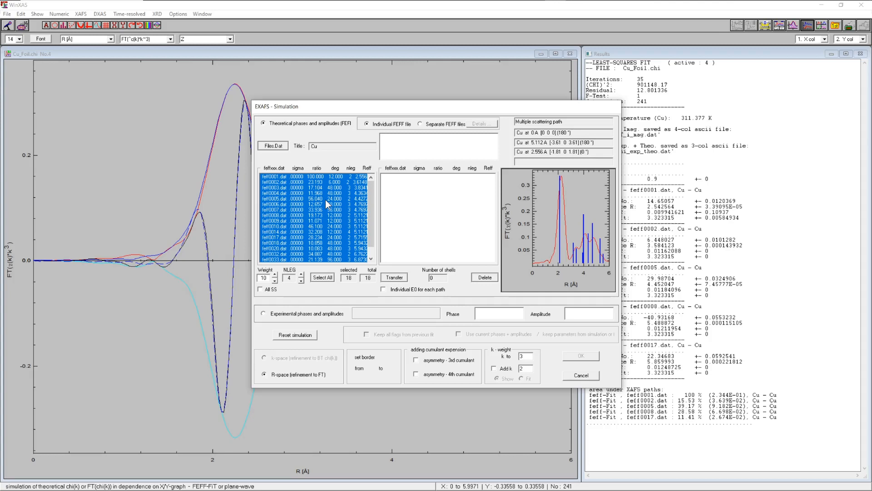
pyautogui.click(275, 281)
pyautogui.click(275, 280)
pyautogui.click(275, 281)
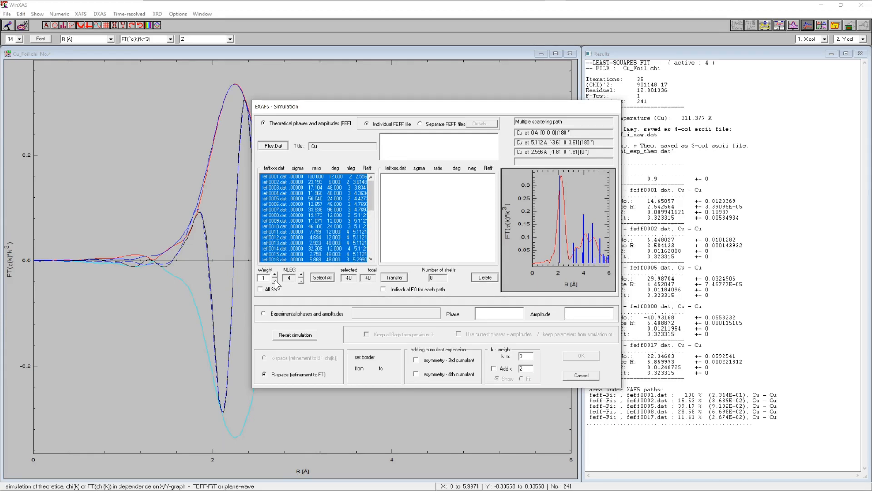
pyautogui.click(275, 275)
# - Select the FEFF paths feff0001.dat through feff0024.dat and transfer all 24 into the simulation
pyautogui.moveTo(371, 196)
pyautogui.mouseDown()
pyautogui.moveTo(370, 213)
pyautogui.moveTo(372, 192)
pyautogui.mouseUp()
pyautogui.click(320, 177)
pyautogui.moveTo(320, 178); pyautogui.dragTo(321, 219)
pyautogui.hotkey('shift', 'Down')
pyautogui.hotkey('shift', 'Down')
pyautogui.hotkey('shift', 'Down')
pyautogui.hotkey('shift', 'Down')
pyautogui.hotkey('shift', 'Down')
pyautogui.hotkey('shift', 'Down')
pyautogui.hotkey('shift', 'Down')
pyautogui.hotkey('shift', 'Down')
pyautogui.hotkey('shift', 'Down')
pyautogui.hotkey('shift', 'Down')
pyautogui.hotkey('shift', 'Down')
pyautogui.hotkey('shift', 'Down')
pyautogui.hotkey('shift', 'Down')
pyautogui.hotkey('shift', 'Down')
pyautogui.hotkey('shift', 'Down')
pyautogui.hotkey('shift', 'Down')
pyautogui.hotkey('shift', 'Down')
pyautogui.hotkey('shift', 'Down')
pyautogui.hotkey('shift', 'Up')
pyautogui.hotkey('shift', 'Up')
pyautogui.hotkey('shift', 'Down')
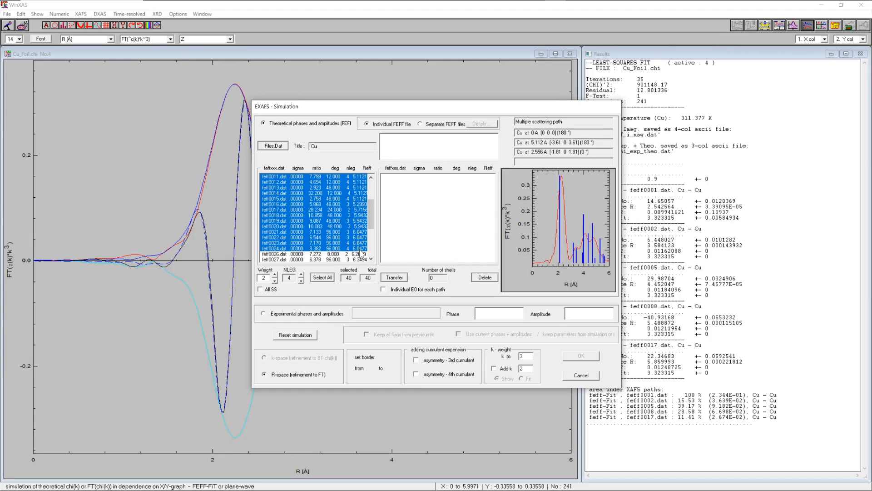
pyautogui.click(395, 279)
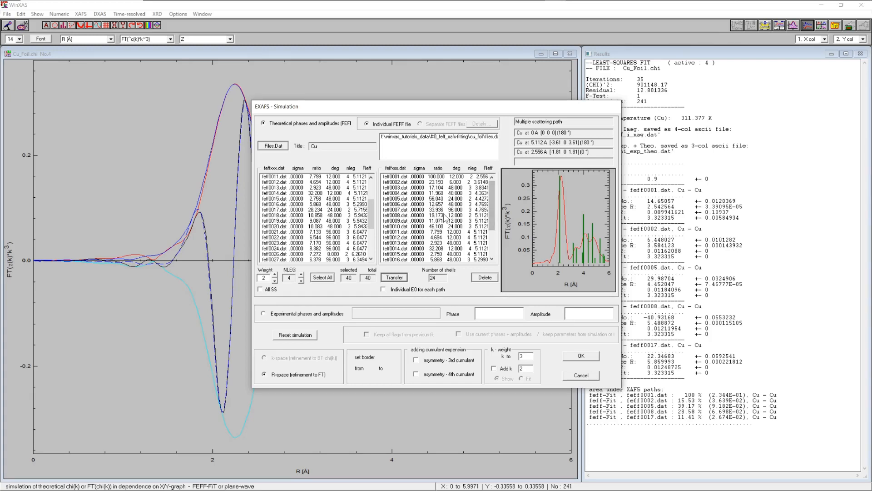
# - Simulate the 24-path Cu foil spectrum with S0^2 at 0.9 and all sigma^2 values correlated through the Debye model
pyautogui.click(575, 356)
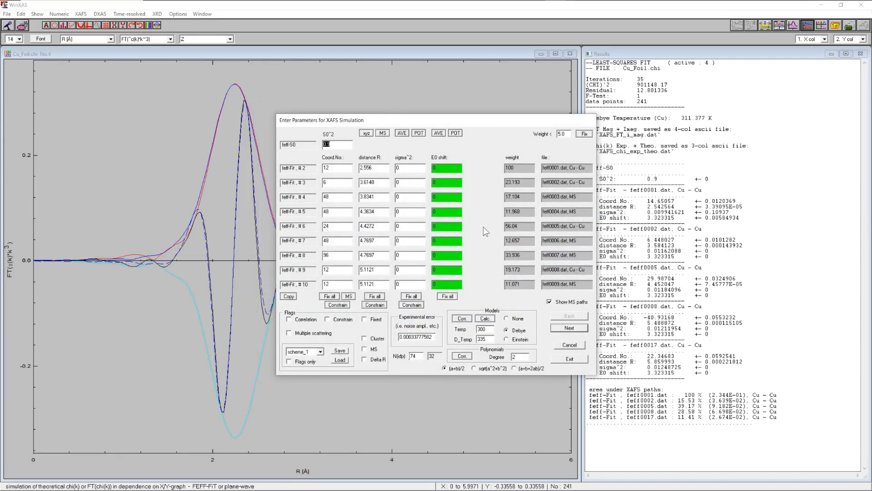
pyautogui.click(420, 134)
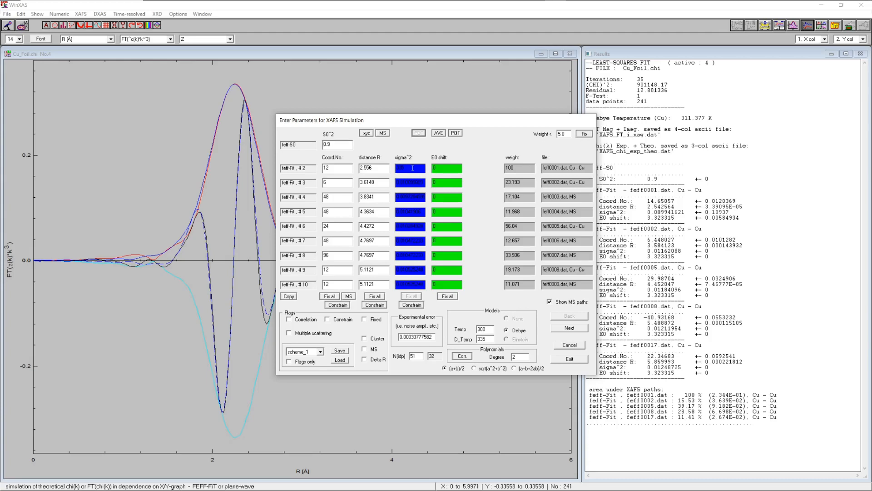
pyautogui.click(570, 359)
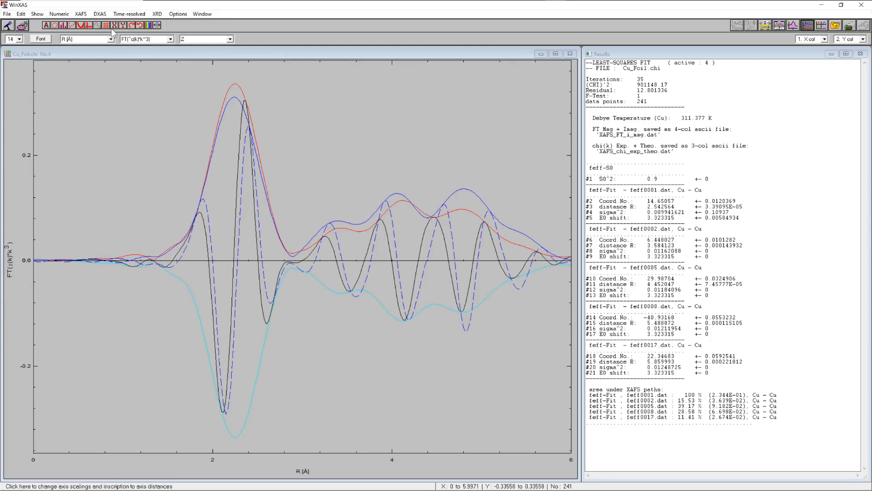
# - Start an EXAFS refinement with the simulated paths and set its R-space range from about 1.71 to 5.80
pyautogui.click(80, 14)
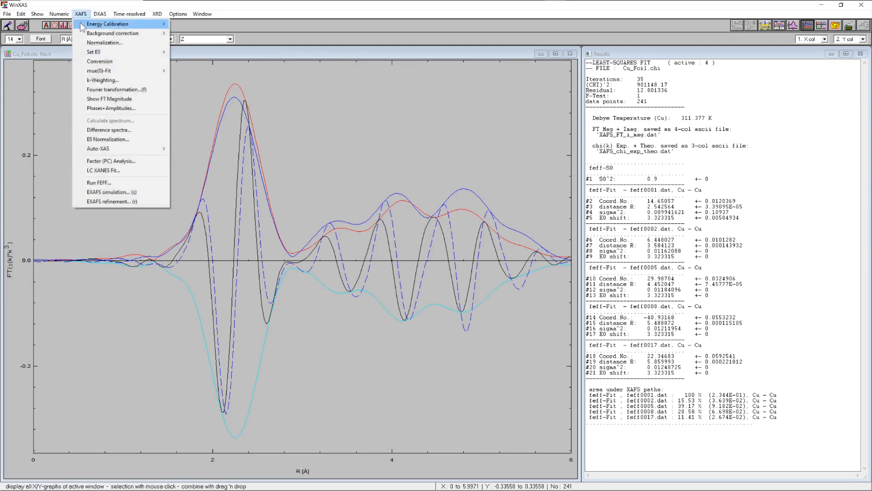
pyautogui.click(113, 201)
pyautogui.moveTo(371, 208); pyautogui.dragTo(371, 186)
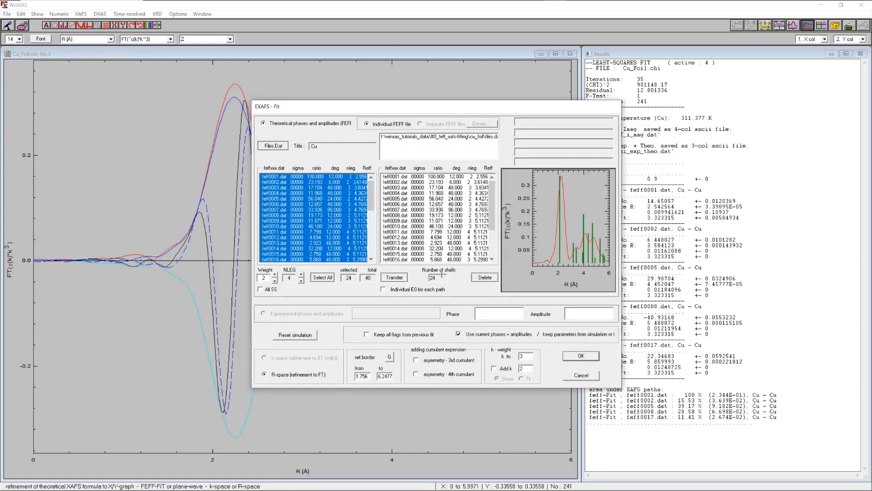
pyautogui.click(390, 356)
pyautogui.click(298, 318)
pyautogui.click(833, 312)
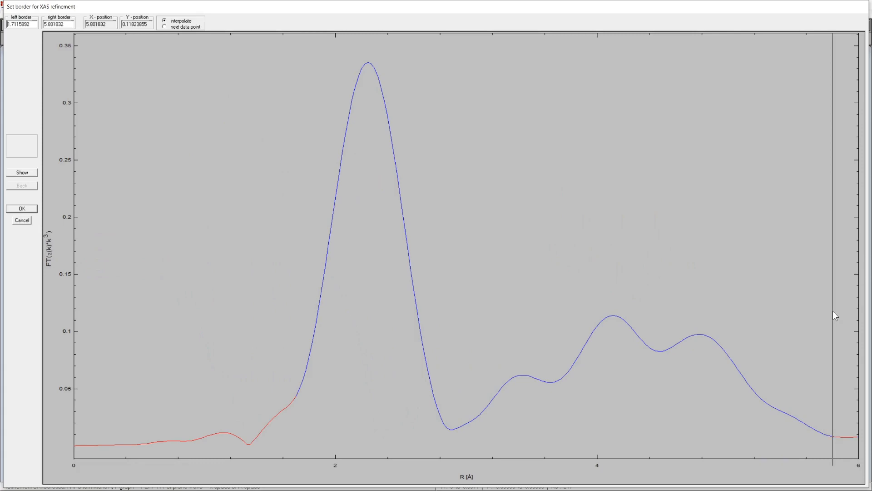
pyautogui.click(21, 209)
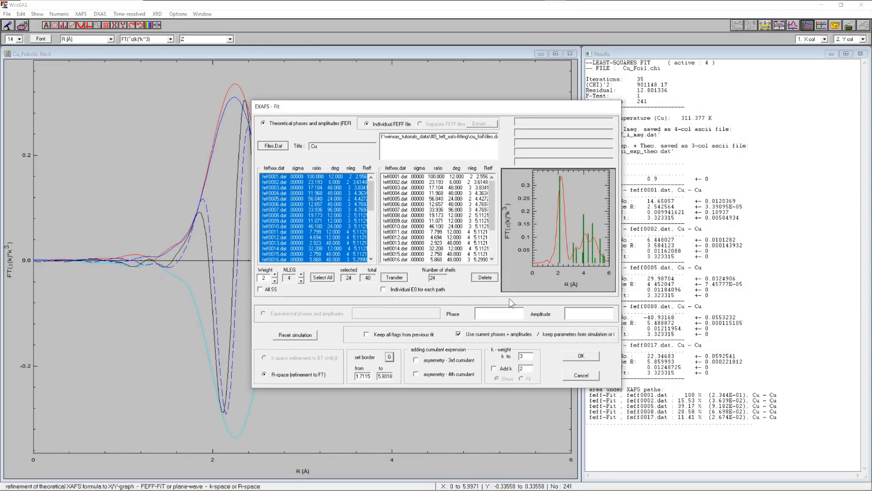
# - Fix S0^2 at 0.9 and correlate the sigma^2 values of all 24 paths through the Debye model, checking every parameter page
pyautogui.click(582, 355)
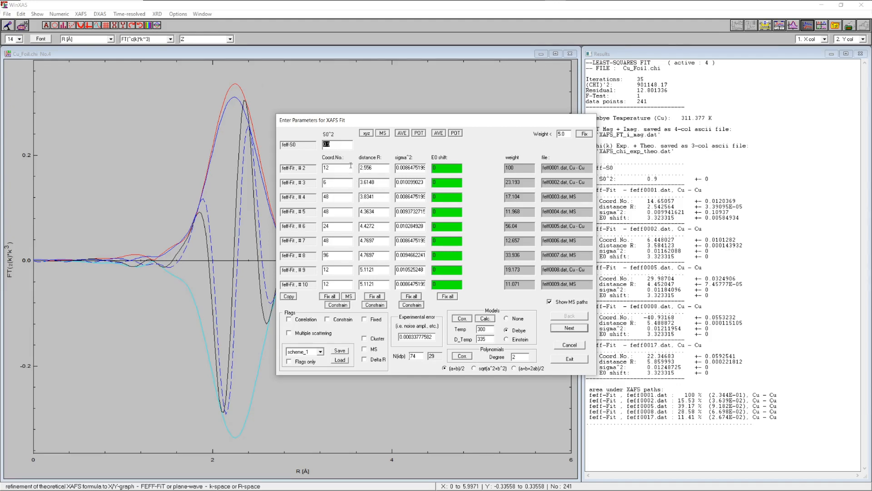
pyautogui.click(339, 145)
pyautogui.click(365, 320)
pyautogui.click(419, 133)
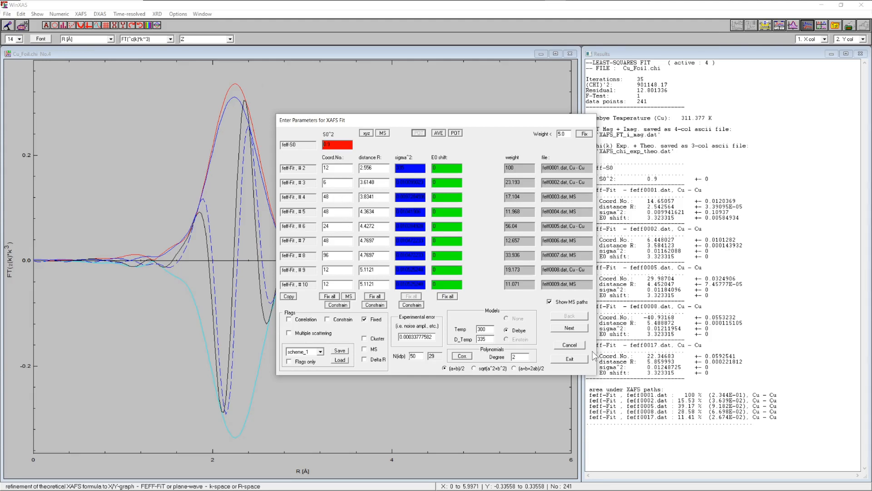
pyautogui.click(571, 327)
pyautogui.click(571, 328)
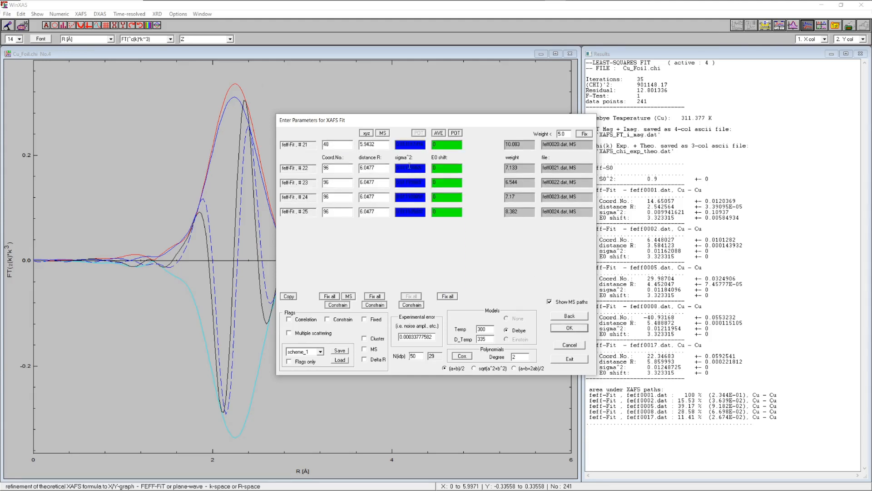
pyautogui.click(569, 316)
pyautogui.click(569, 316)
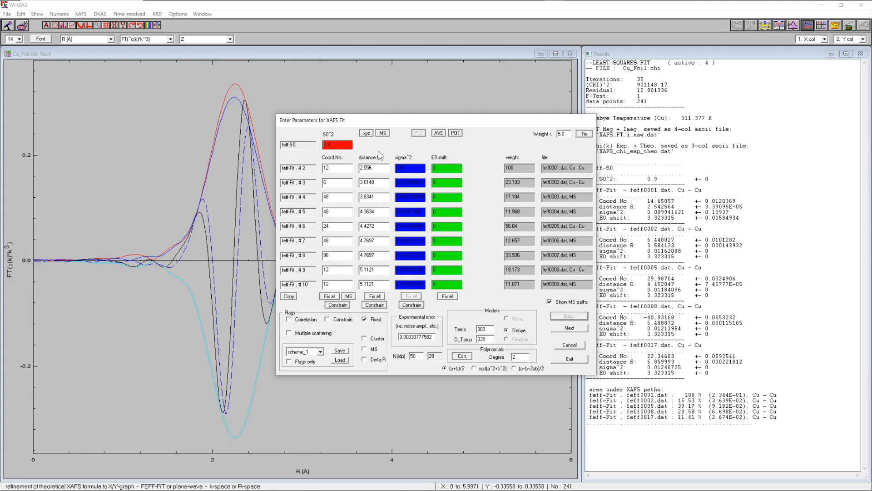
# - Tie the multiple-scattering paths' distances and coordination numbers to the single-scattering shells and set the E0 shift to 4 for all paths
pyautogui.click(384, 134)
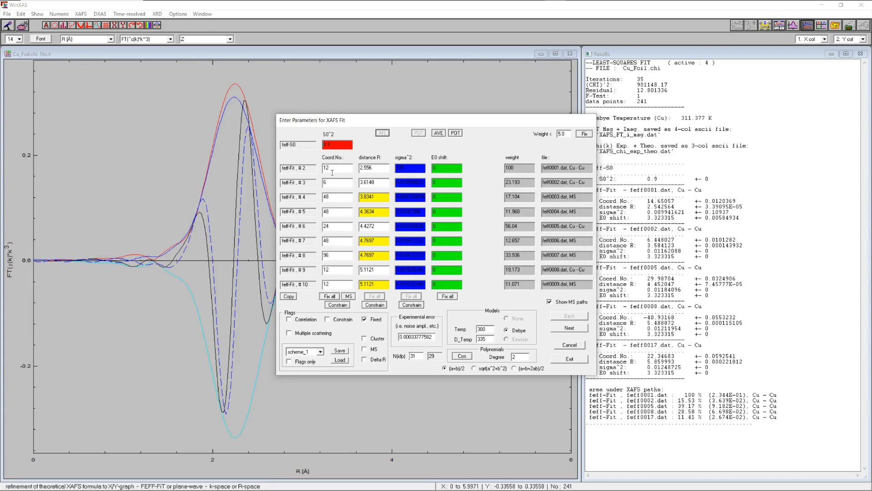
pyautogui.click(349, 296)
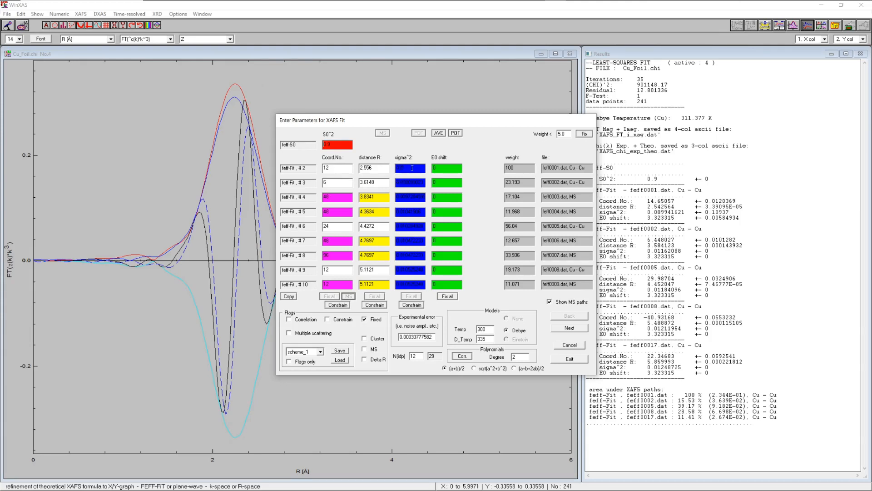
pyautogui.click(438, 170)
pyautogui.write('4')
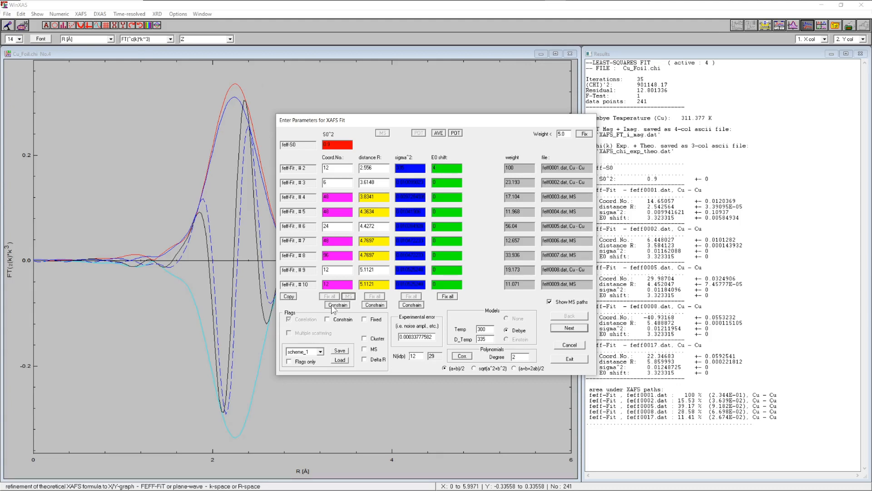
pyautogui.click(289, 296)
# - Run and accept the 24-path refinement of the Cu foil, and view the individual path contributions over the fitted Fourier transform
pyautogui.click(569, 358)
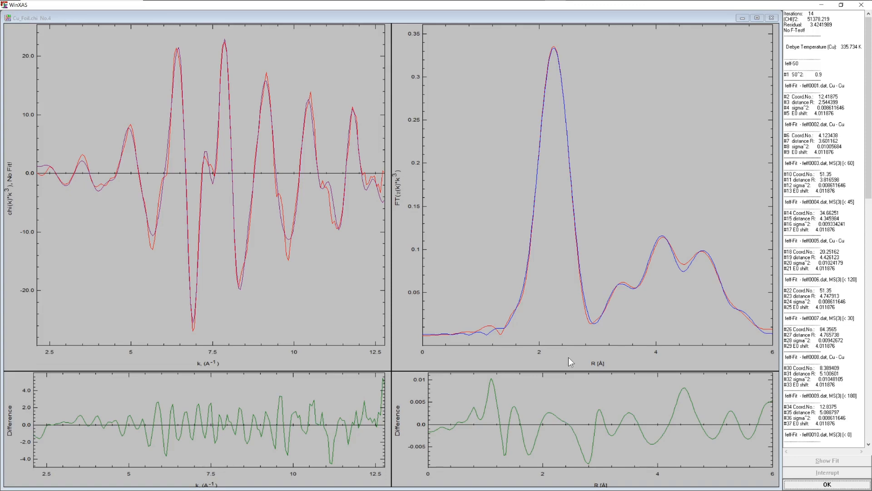
pyautogui.click(827, 485)
pyautogui.click(470, 284)
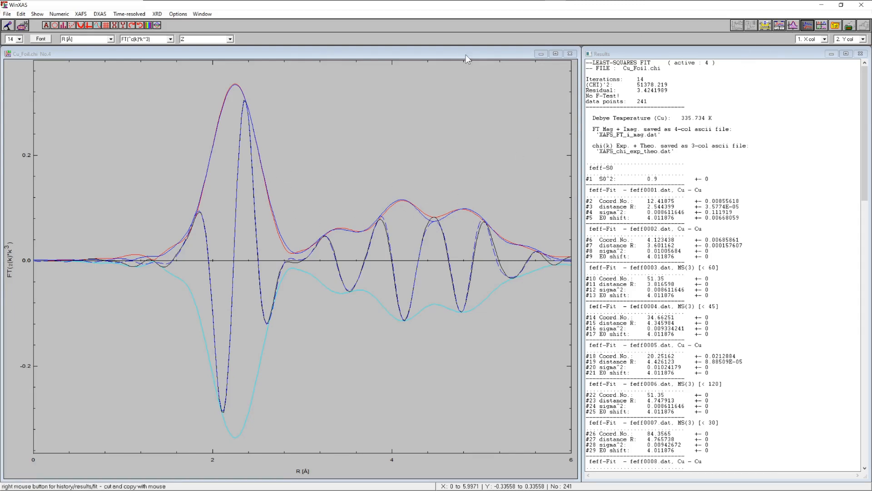
pyautogui.click(794, 25)
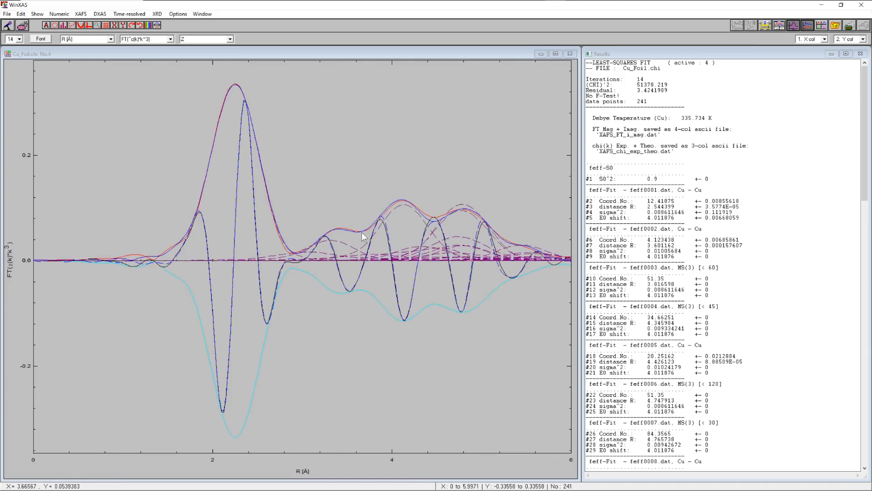
pyautogui.click(794, 26)
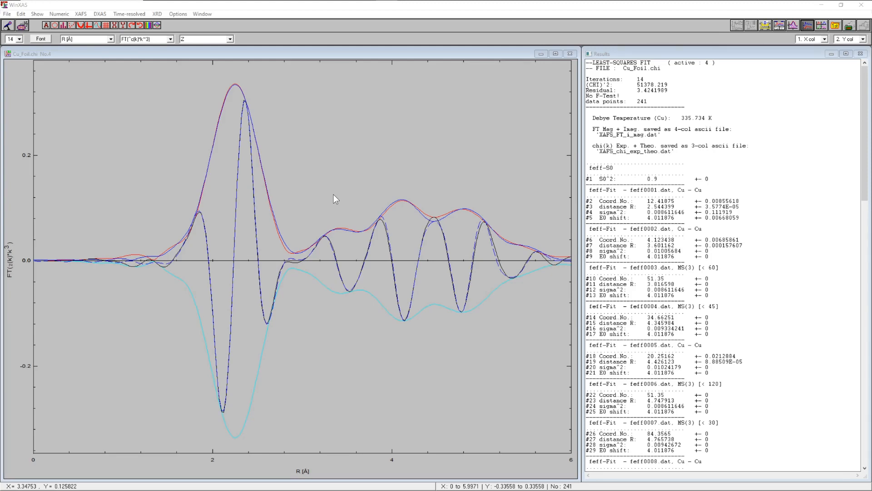
# - Restore the theoretical curve calculated from the starting parameters and start another EXAFS refinement of the Cu foil
pyautogui.rightClick(332, 133)
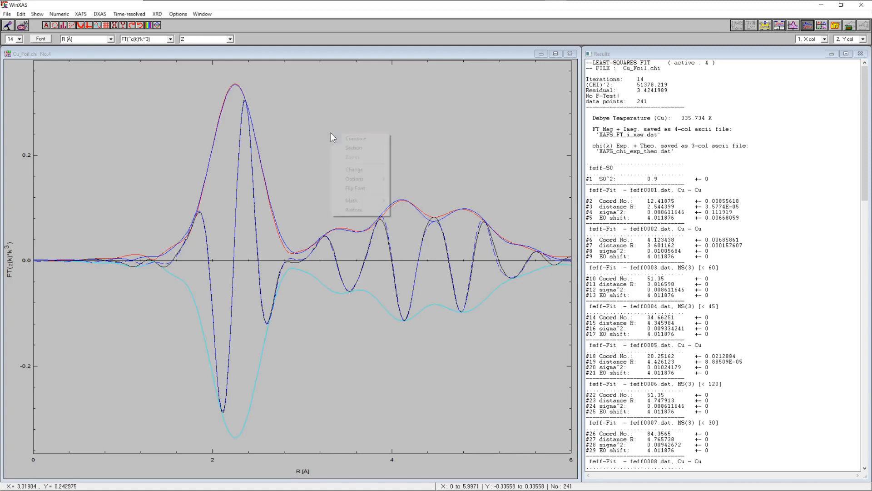
pyautogui.click(353, 210)
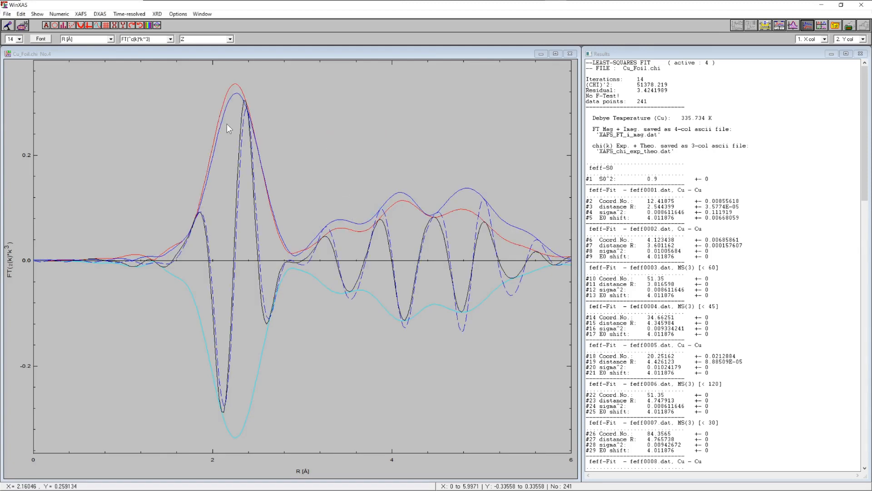
pyautogui.click(81, 14)
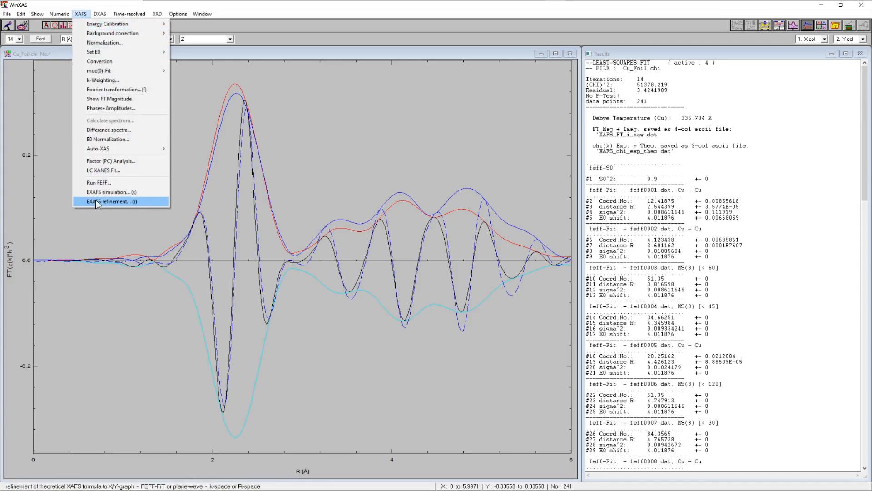
pyautogui.click(121, 207)
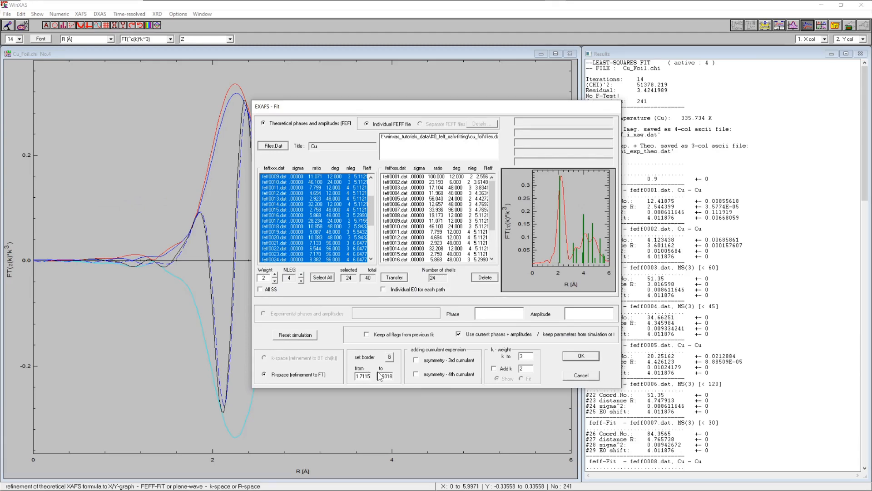
# - Set S0^2 to 0.9, fix all coordination numbers, and tie the multiple-scattering paths' distances and averaged sigma^2 values to the single-scattering shells
pyautogui.click(569, 357)
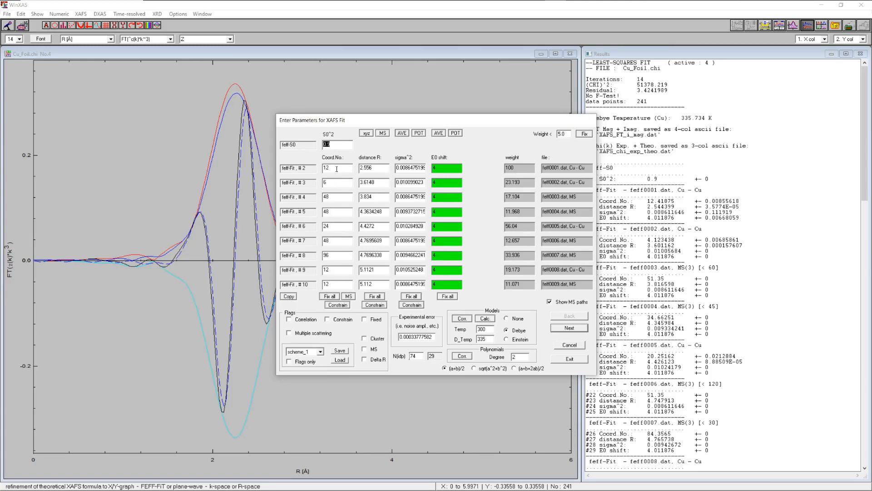
pyautogui.click(330, 296)
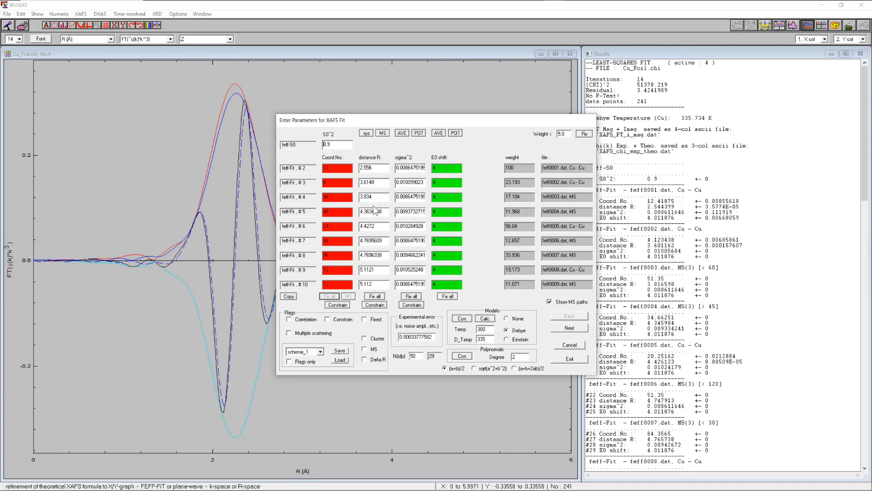
pyautogui.click(383, 133)
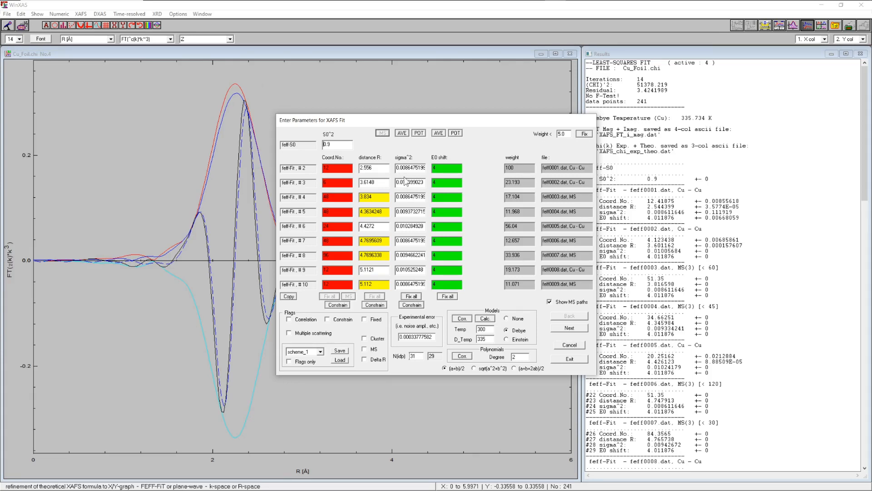
pyautogui.click(402, 133)
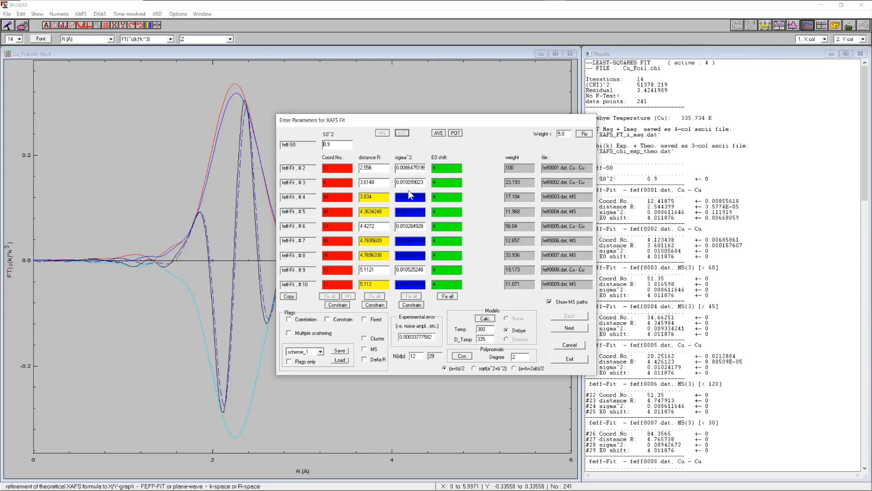
# - Run and accept the Cu foil refinement with these constraints, skipping the confidence limits and F tests
pyautogui.click(569, 359)
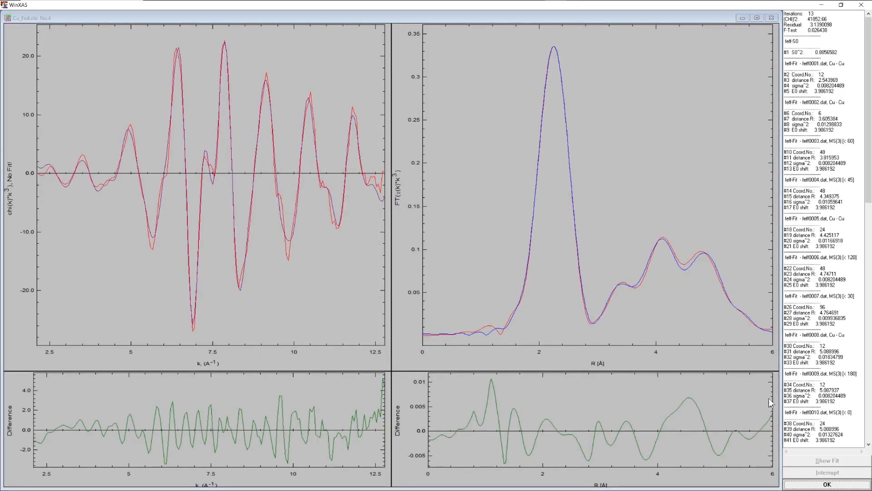
pyautogui.click(805, 486)
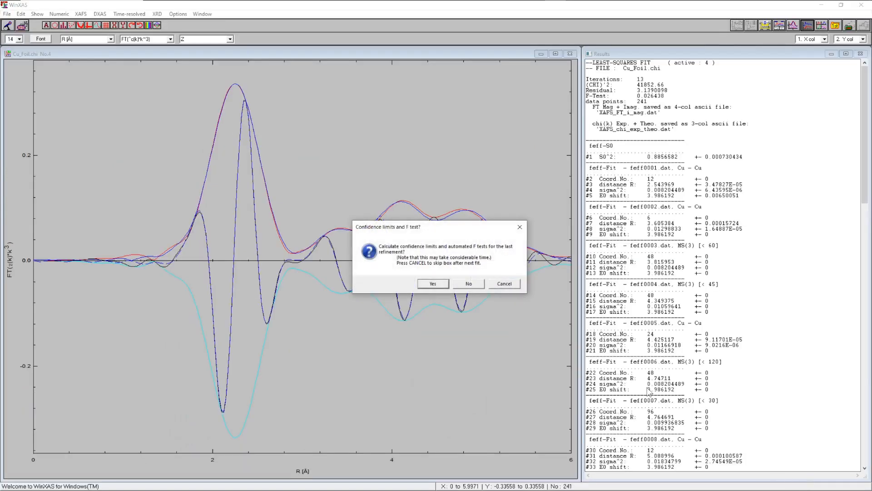
pyautogui.click(469, 283)
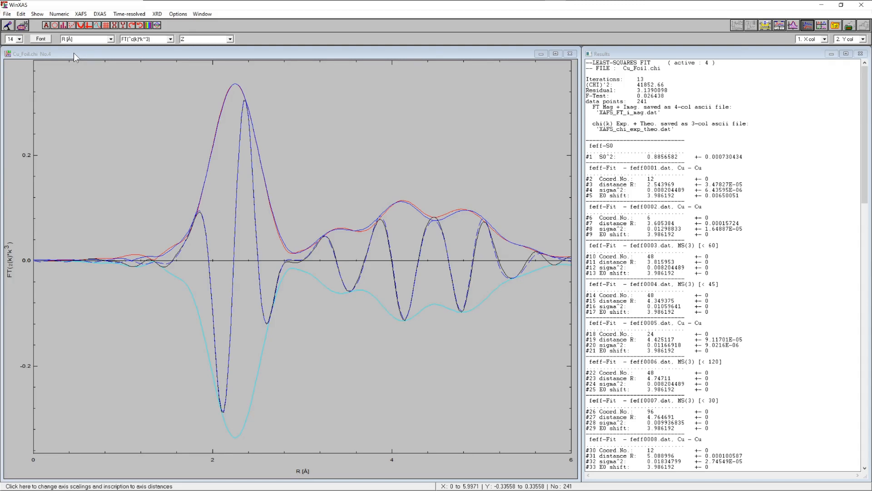
# - Save the refined Cu foil parameters and their flags as scheme_1
pyautogui.click(37, 14)
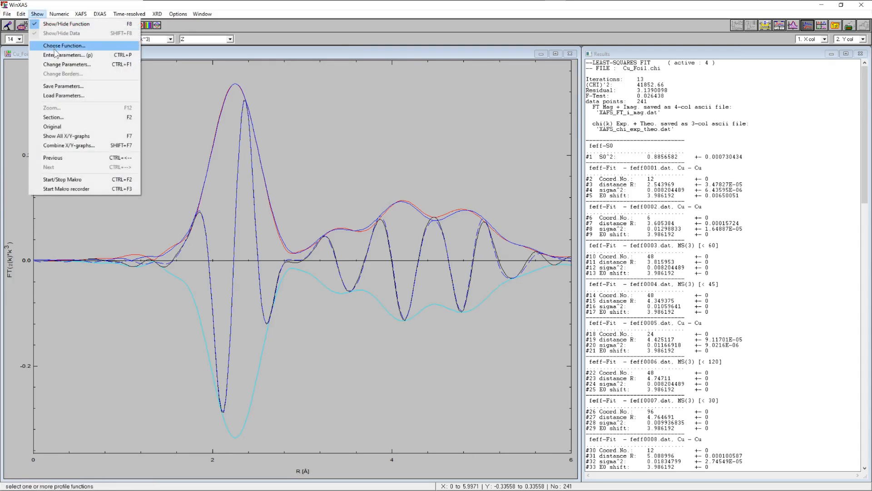
pyautogui.click(68, 56)
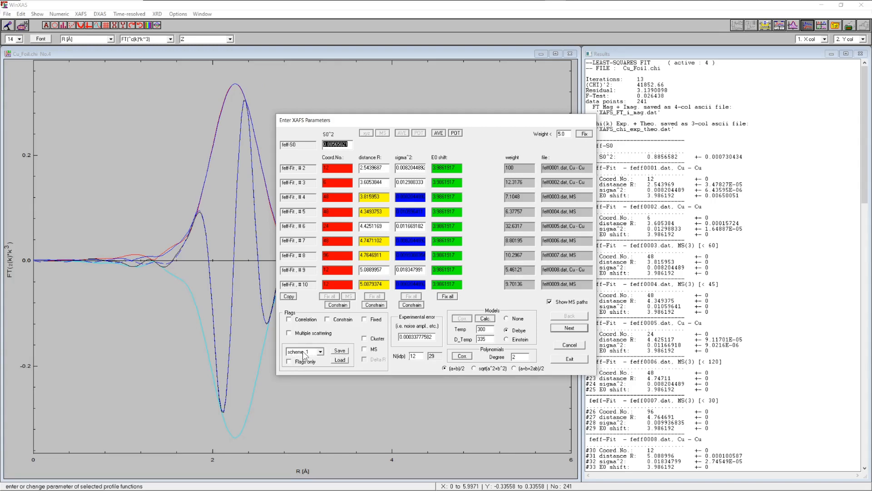
pyautogui.click(320, 352)
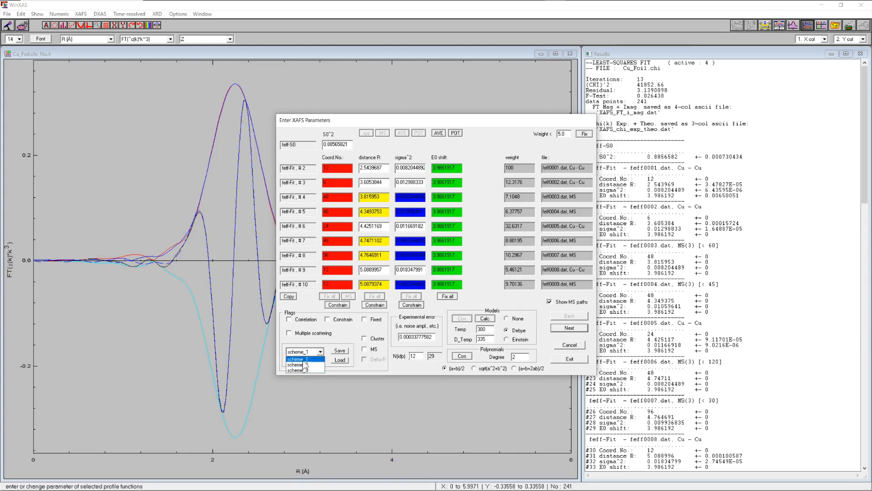
pyautogui.click(311, 349)
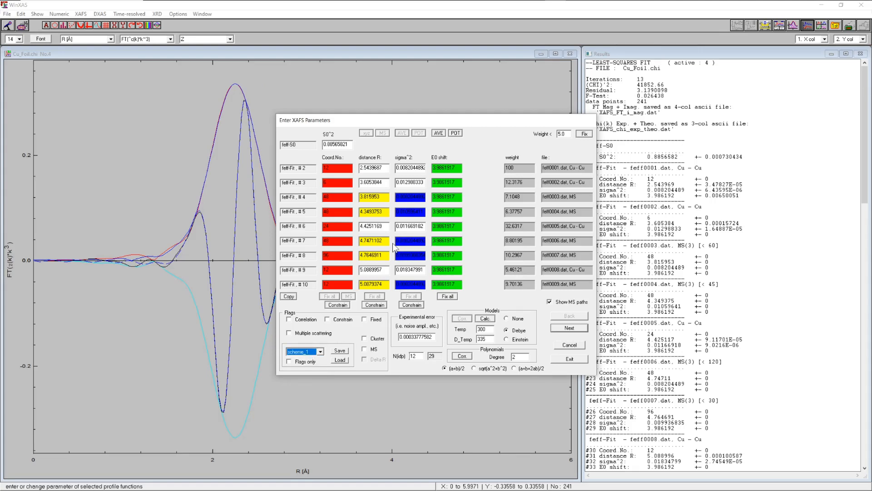
pyautogui.click(341, 353)
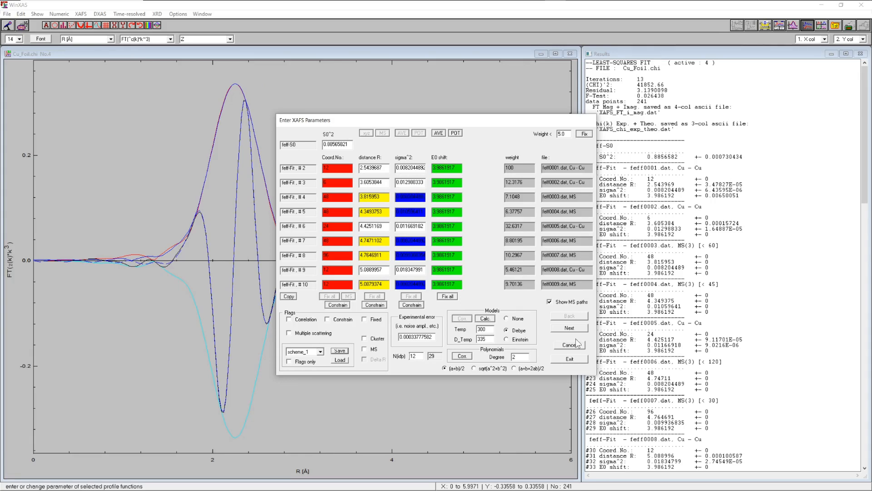
pyautogui.click(569, 359)
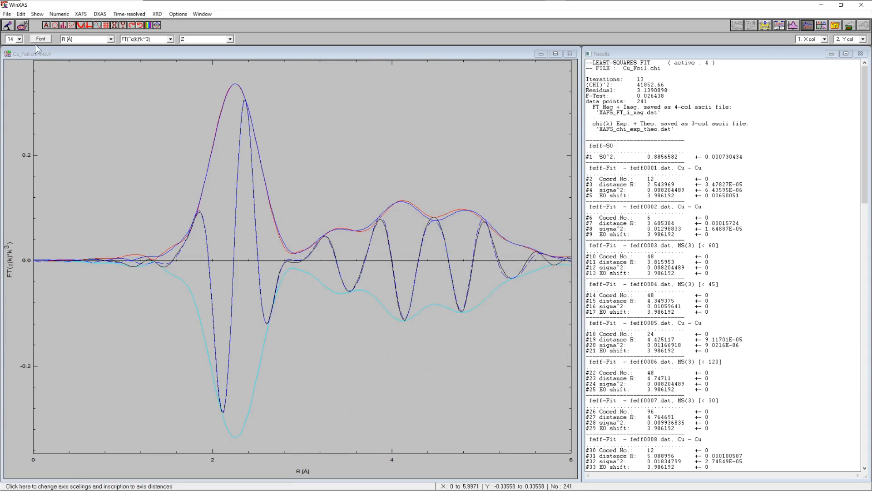
# - Open Cu_cluster_2.chi and Fourier transform it with a Bessel window and k-weight 3
pyautogui.click(6, 14)
pyautogui.click(22, 24)
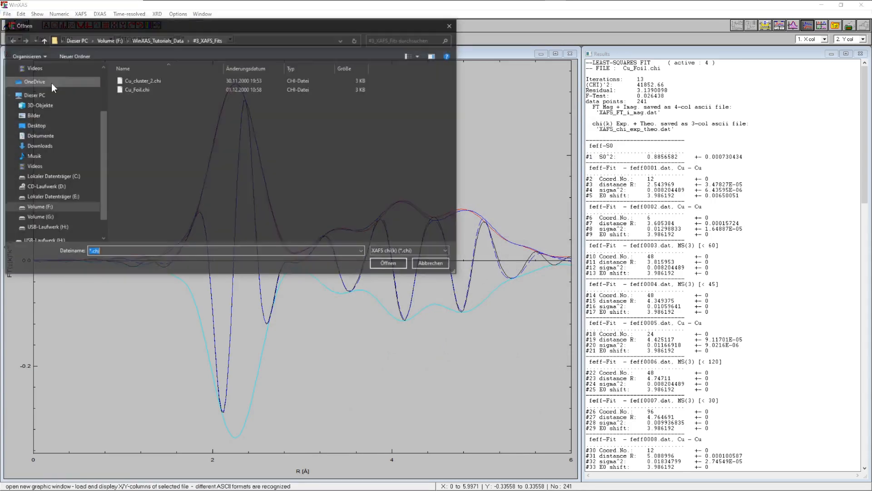
pyautogui.doubleClick(144, 81)
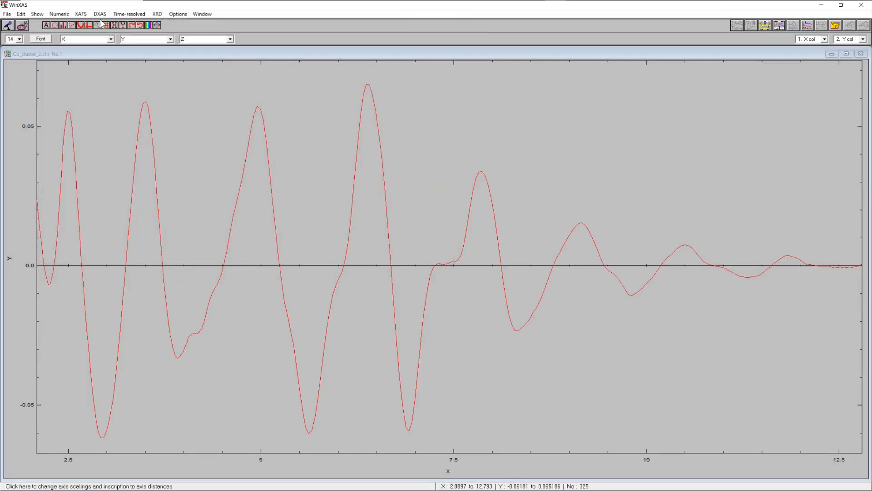
pyautogui.click(81, 15)
pyautogui.click(114, 90)
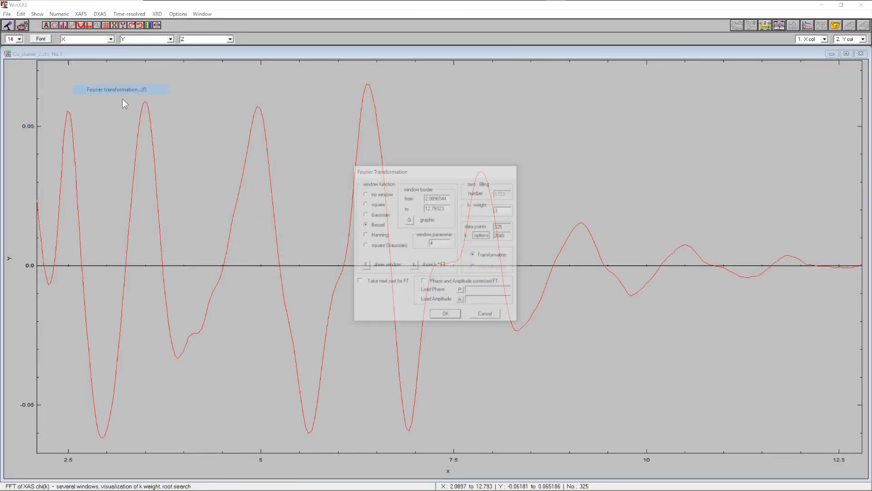
pyautogui.click(446, 316)
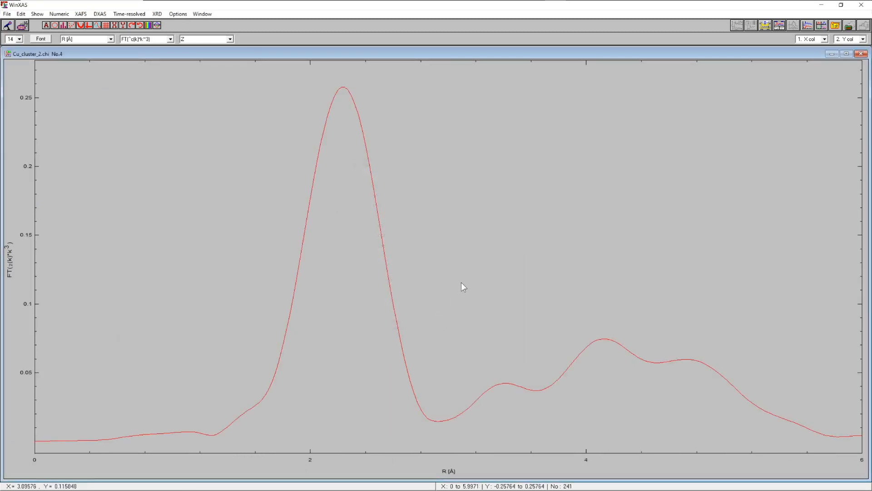
# - Start an EXAFS simulation for Cu_cluster_2 and load the FEFF path list files.dat from the Cu_foil folder
pyautogui.click(81, 14)
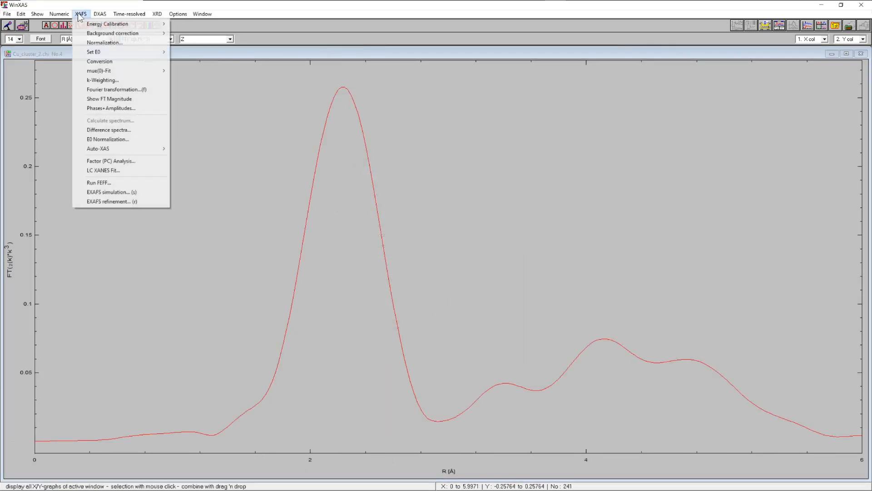
pyautogui.click(123, 193)
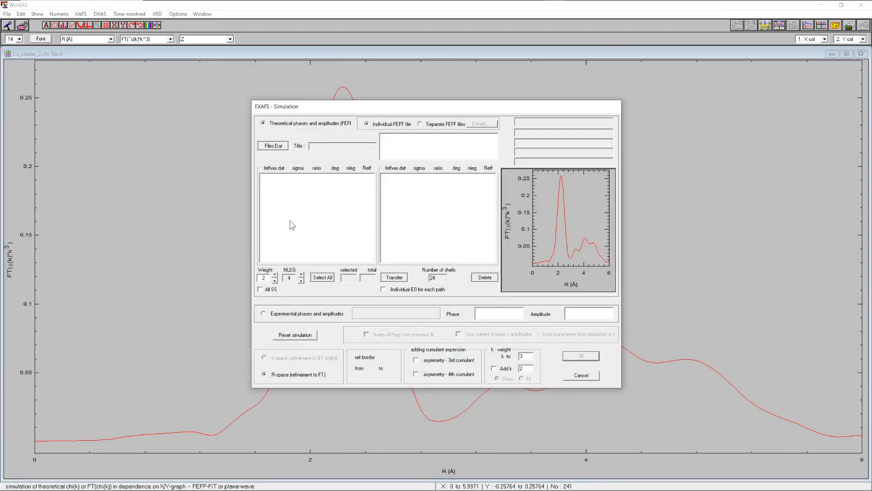
pyautogui.click(281, 148)
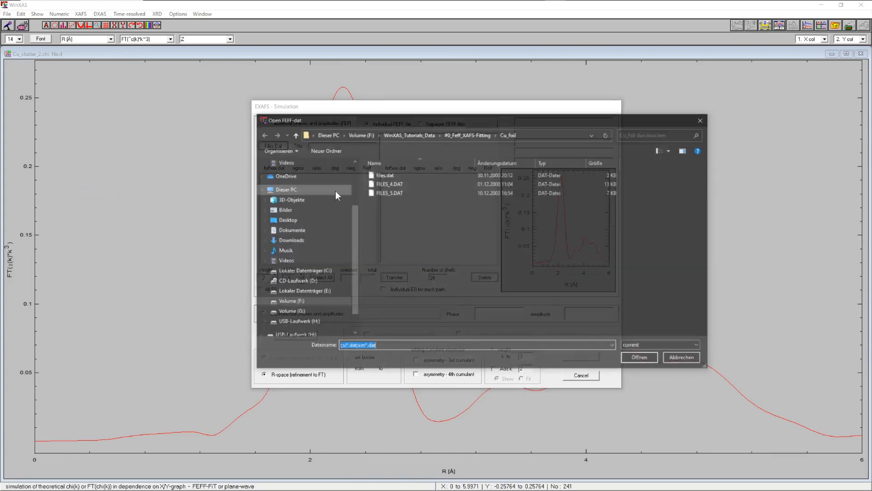
pyautogui.doubleClick(384, 174)
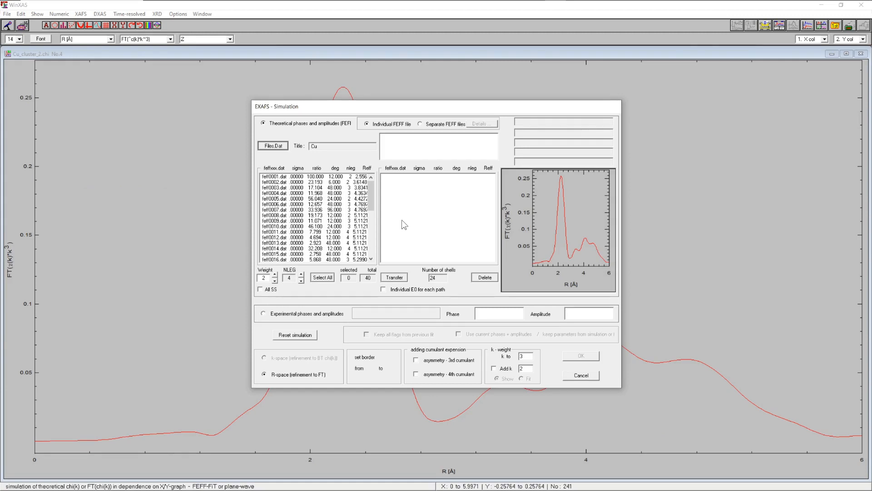
# - Select the 24 scattering paths from feff0001.dat to feff0024.dat and transfer them to the simulation
pyautogui.click(330, 178)
pyautogui.keyDown('shift'); pyautogui.click(329, 181); pyautogui.keyUp('shift')
pyautogui.hotkey('shift', 'Down')
pyautogui.hotkey('shift', 'Down')
pyautogui.hotkey('shift', 'Down')
pyautogui.hotkey('shift', 'Down')
pyautogui.hotkey('shift', 'Down')
pyautogui.hotkey('shift', 'Down')
pyautogui.hotkey('shift', 'Down')
pyautogui.hotkey('shift', 'Down')
pyautogui.hotkey('shift', 'Down')
pyautogui.hotkey('shift', 'Down')
pyautogui.hotkey('shift', 'Down')
pyautogui.hotkey('shift', 'Down')
pyautogui.hotkey('shift', 'Down')
pyautogui.hotkey('shift', 'Down')
pyautogui.hotkey('shift', 'Down')
pyautogui.hotkey('shift', 'Down')
pyautogui.hotkey('shift', 'Down')
pyautogui.hotkey('shift', 'Down')
pyautogui.hotkey('shift', 'Down')
pyautogui.hotkey('shift', 'Down')
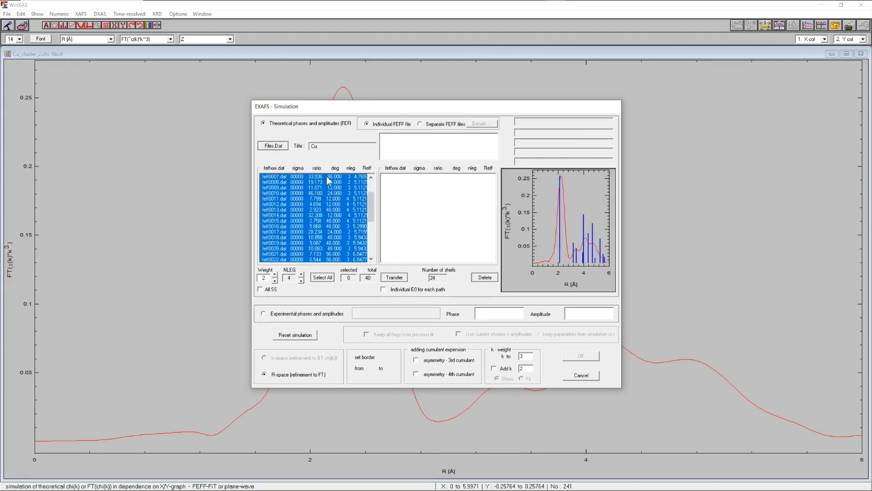
pyautogui.hotkey('shift', 'Down')
pyautogui.hotkey('shift', 'Down')
pyautogui.hotkey('shift', 'Down')
pyautogui.hotkey('shift', 'Down')
pyautogui.hotkey('shift', 'Up')
pyautogui.hotkey('shift', 'Up')
pyautogui.hotkey('shift', 'Up')
pyautogui.hotkey('shift', 'Down')
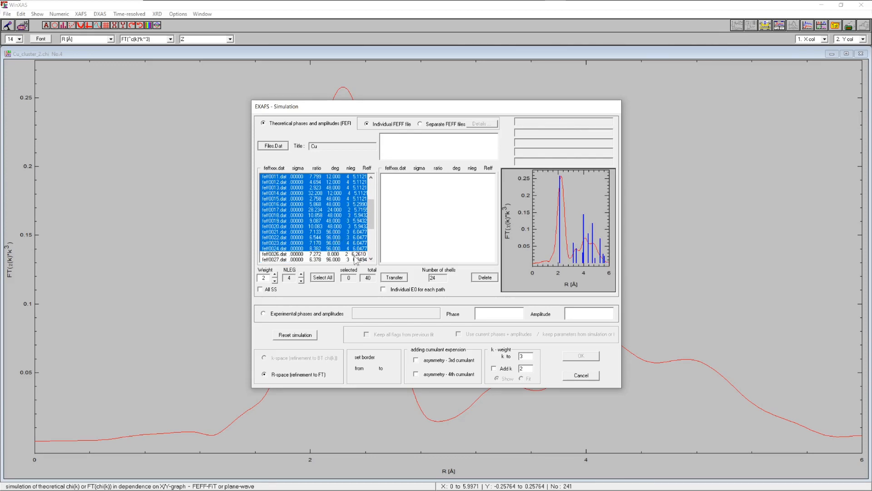
pyautogui.click(395, 278)
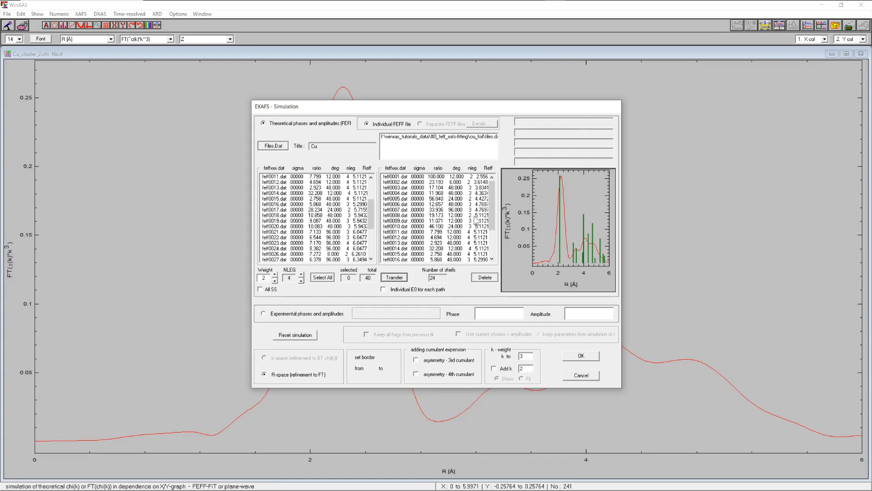
# - Load the stored scheme_1 parameters into the 24-path simulation and calculate the theoretical curve for Cu_cluster_2
pyautogui.click(581, 357)
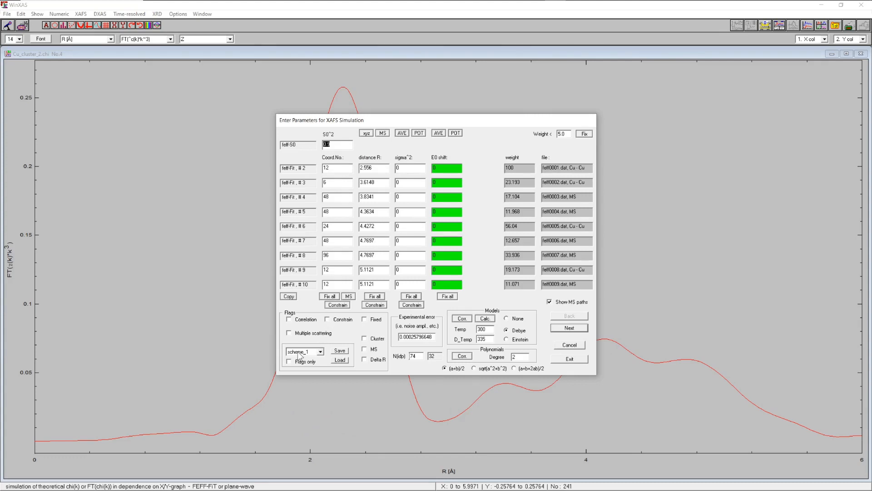
pyautogui.click(340, 361)
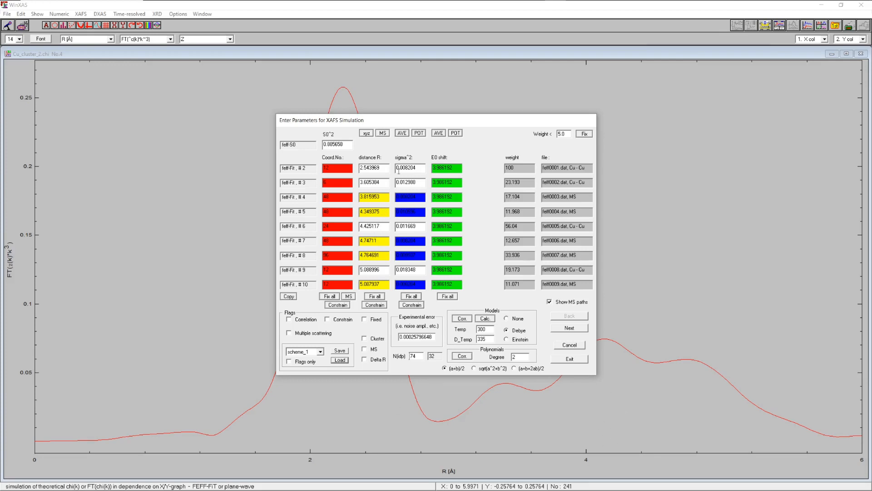
pyautogui.click(570, 359)
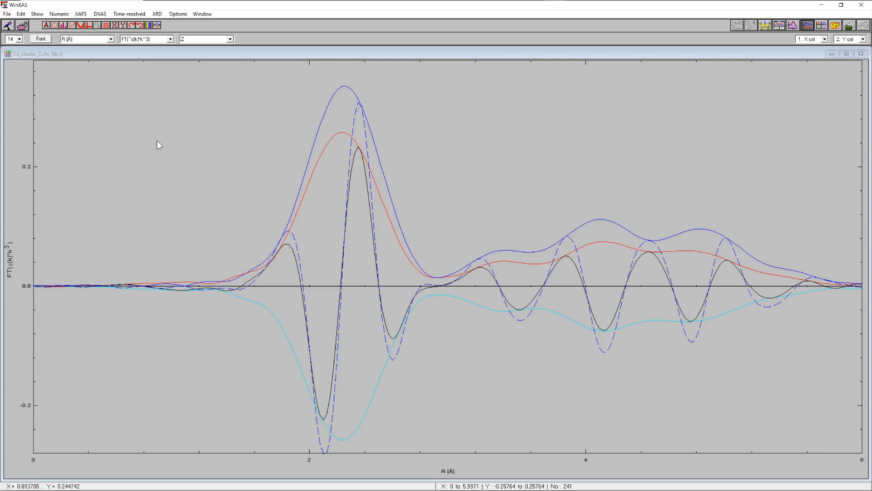
# - Start an EXAFS refinement of Cu_cluster_2 and set the R-space fitting range from about 1.69 to 5.82 Å
pyautogui.click(81, 14)
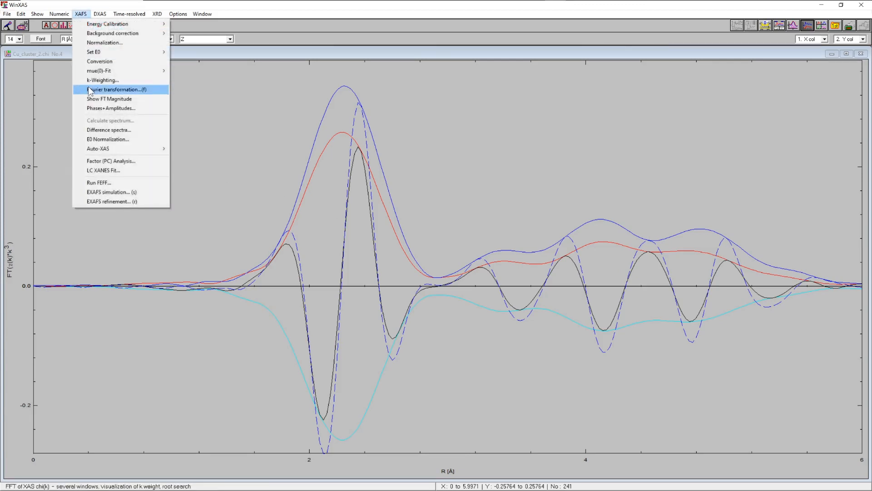
pyautogui.click(110, 203)
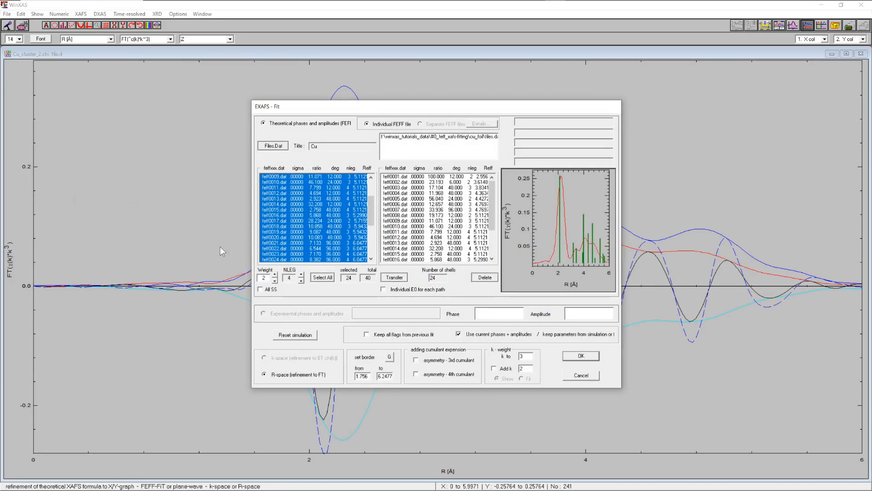
pyautogui.click(389, 357)
pyautogui.click(295, 313)
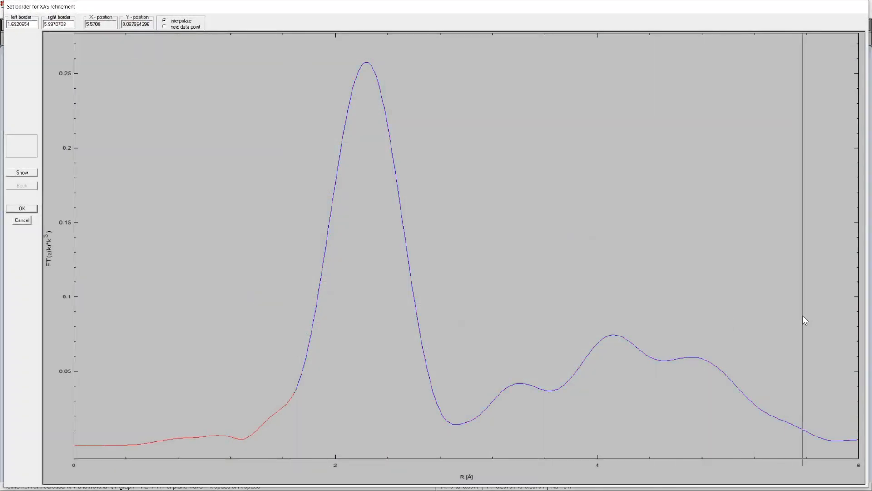
pyautogui.click(835, 314)
pyautogui.click(16, 210)
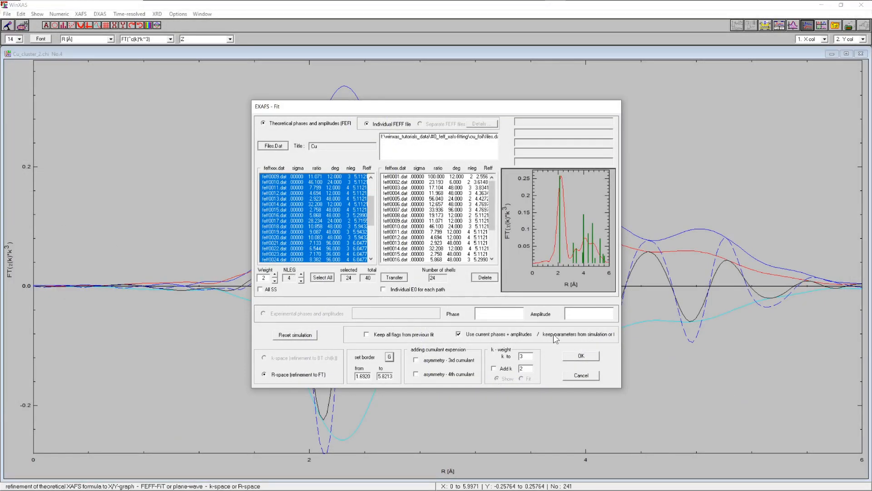
# - Fix S0^2 and all sigma^2 values, and tie the multiple-scattering paths' distances and coordination numbers to the single-scattering shells
pyautogui.click(582, 358)
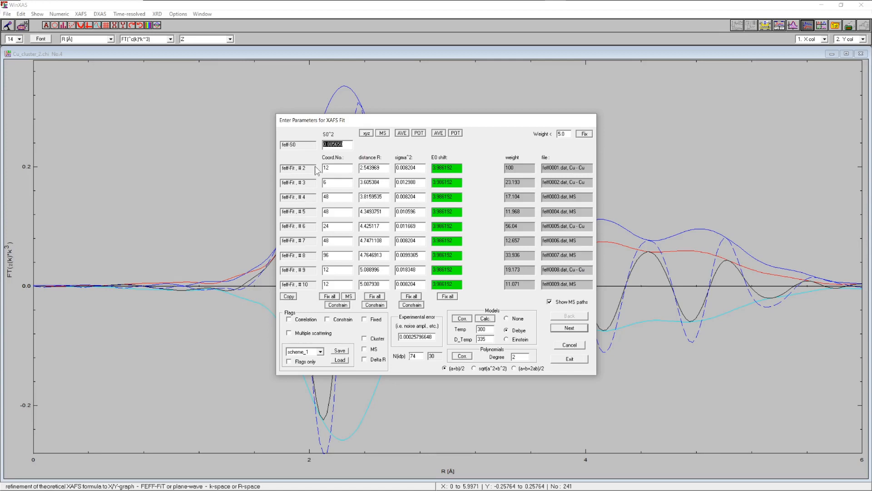
pyautogui.click(346, 144)
pyautogui.click(364, 320)
pyautogui.click(411, 296)
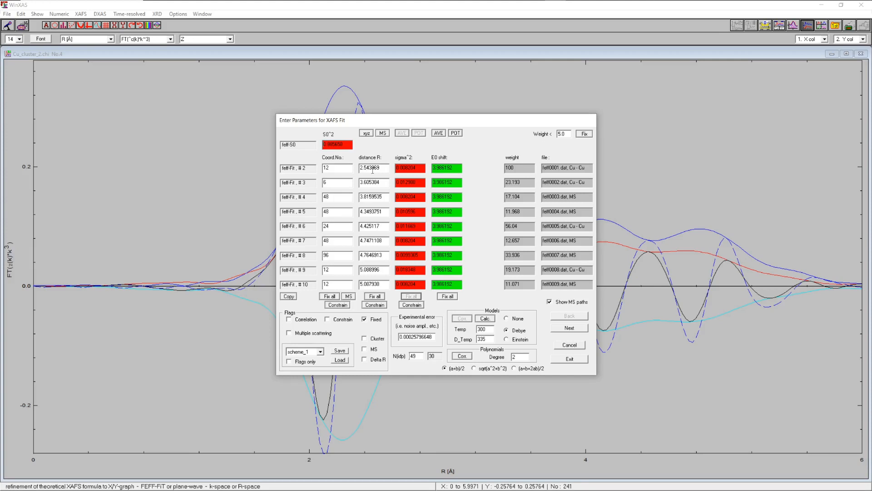
pyautogui.click(383, 134)
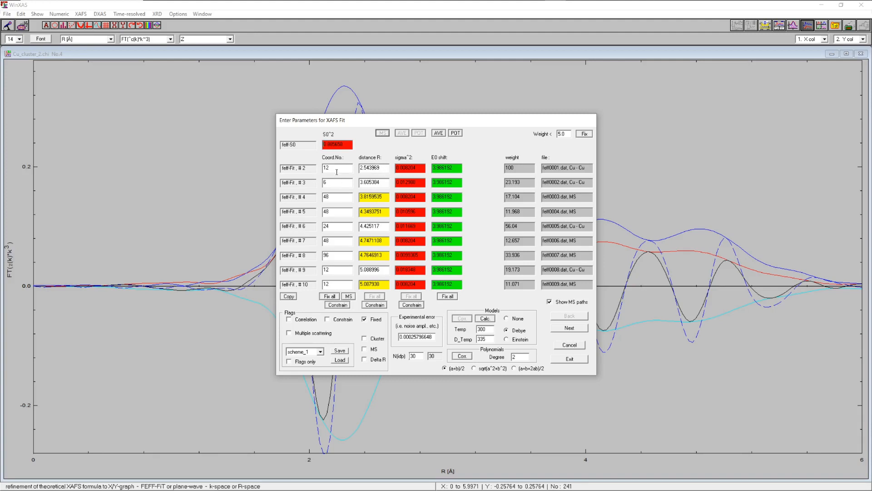
pyautogui.click(348, 296)
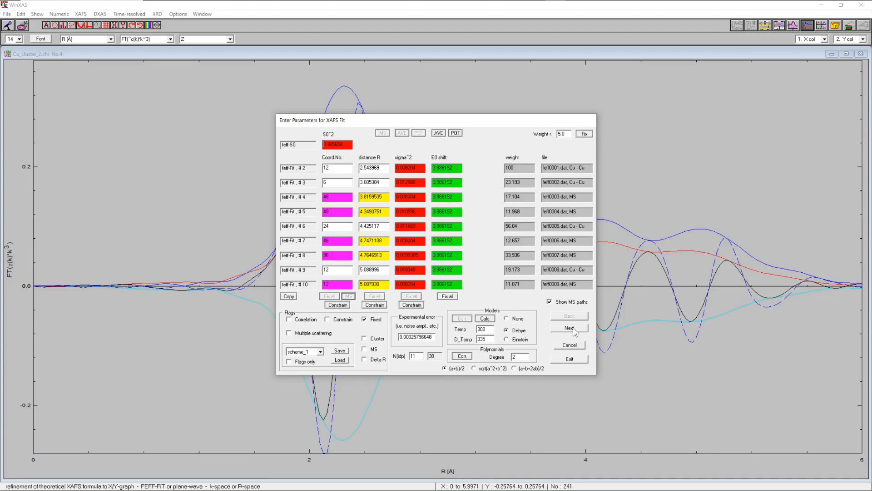
# - Run the Cu_cluster_2 refinement with the constrained parameters, accept the fit, and skip the confidence limits and F tests
pyautogui.click(569, 359)
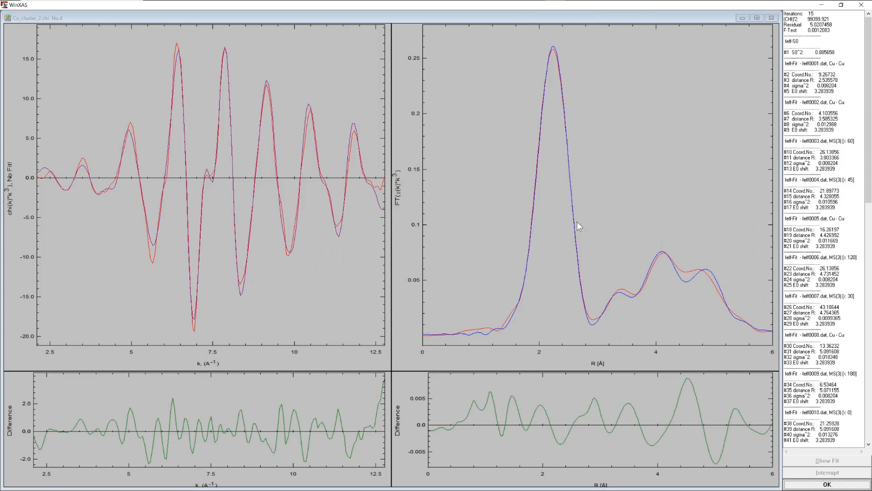
pyautogui.click(813, 486)
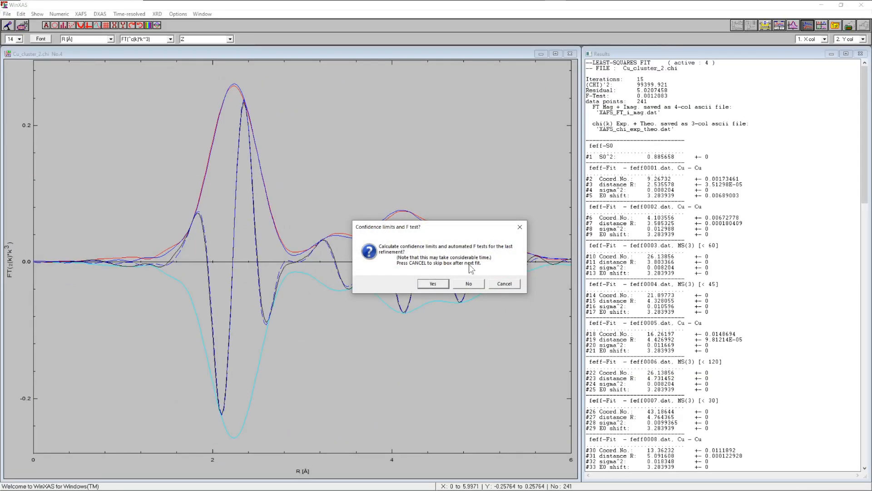
pyautogui.click(469, 285)
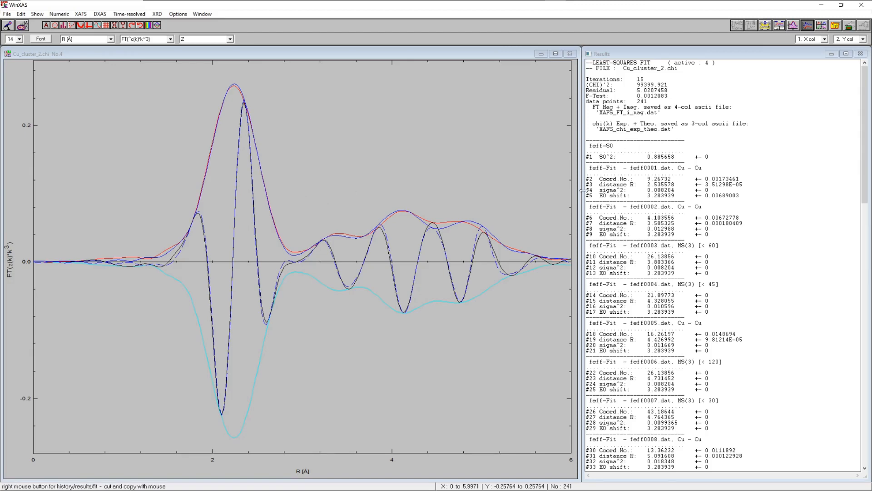
# - Widen the results window and examine the full fit report with initial parameters, fixed values and correlations for all paths
pyautogui.moveTo(585, 191); pyautogui.dragTo(498, 190)
pyautogui.rightClick(662, 148)
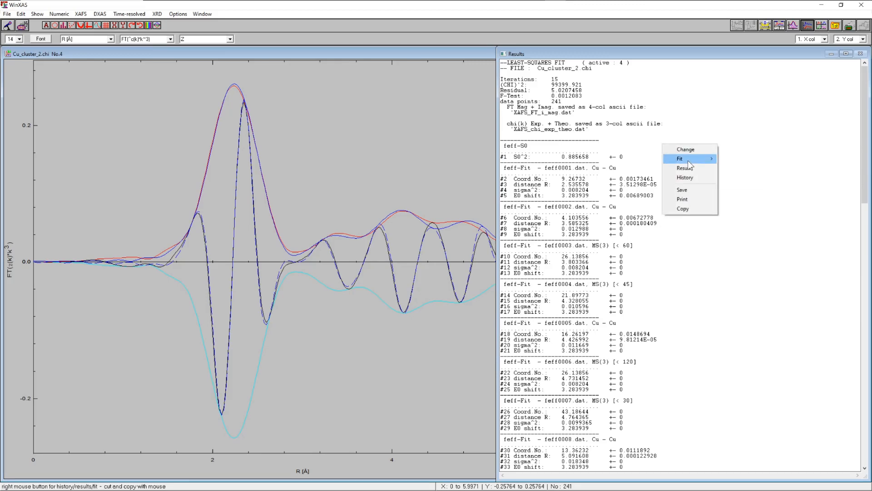
pyautogui.moveTo(688, 160)
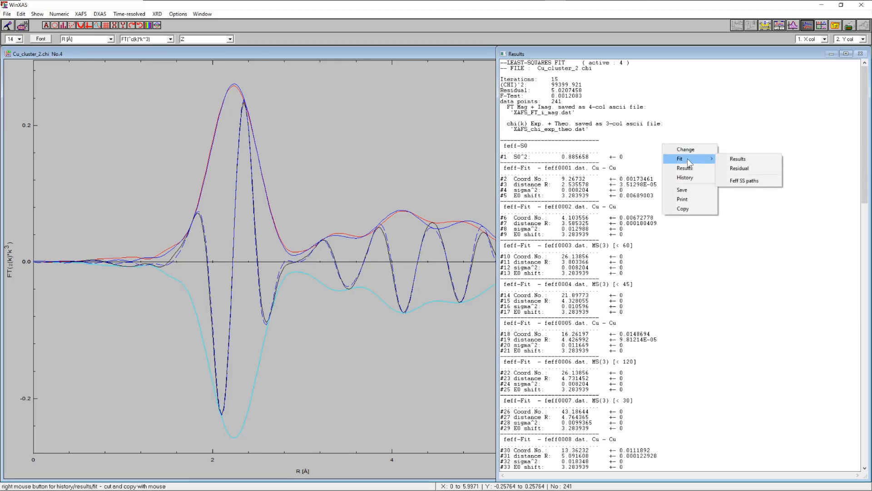
pyautogui.click(742, 162)
pyautogui.scroll(-7, 664, 237)
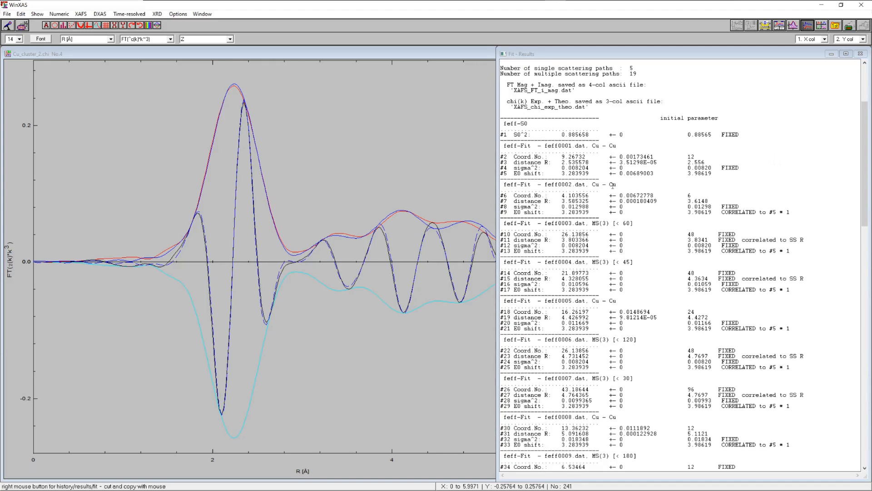
pyautogui.scroll(-3, 606, 245)
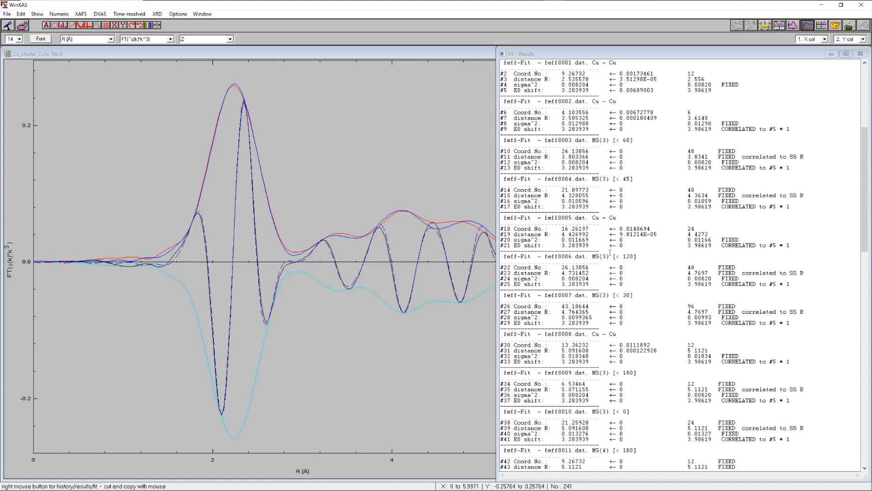
pyautogui.scroll(6, 609, 257)
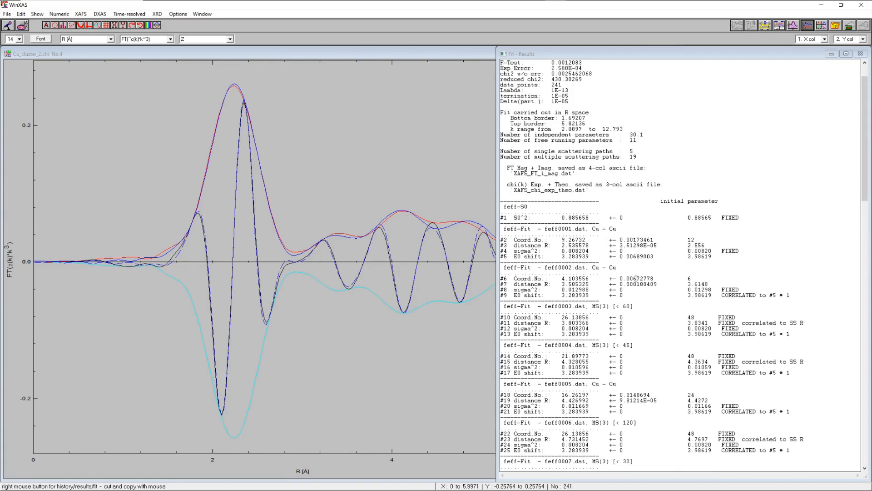
pyautogui.scroll(4, 649, 337)
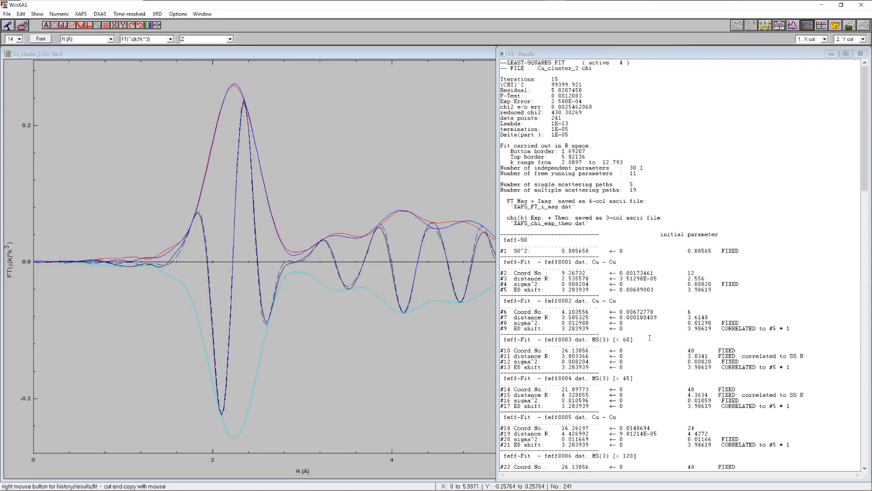
# - Restrict the fit report to the Feff single-scattering paths, examine their parameters and summary table, and return to the Cu_cluster_2 graph
pyautogui.rightClick(662, 162)
pyautogui.moveTo(686, 176)
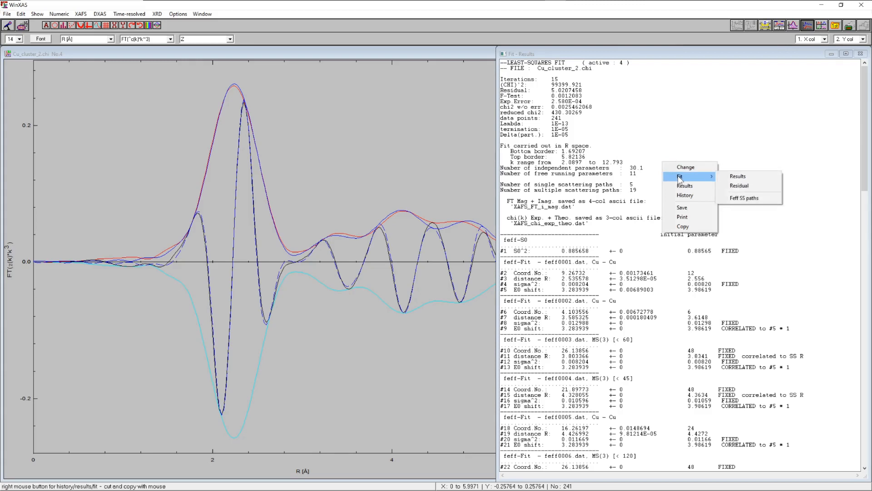
pyautogui.click(743, 198)
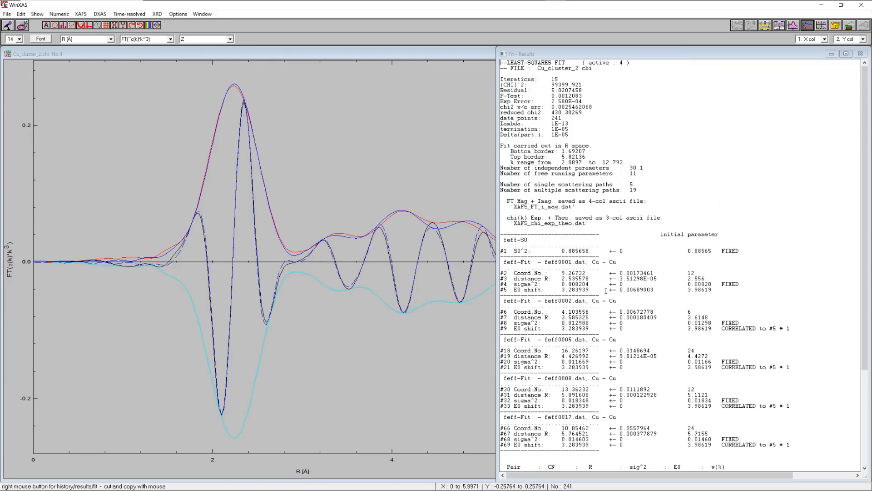
pyautogui.scroll(-7, 606, 291)
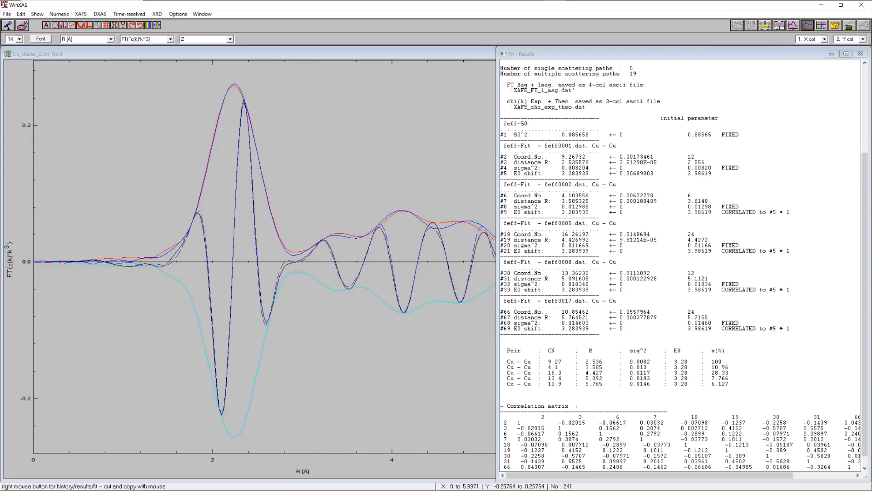
pyautogui.scroll(4, 627, 380)
pyautogui.scroll(-1, 627, 380)
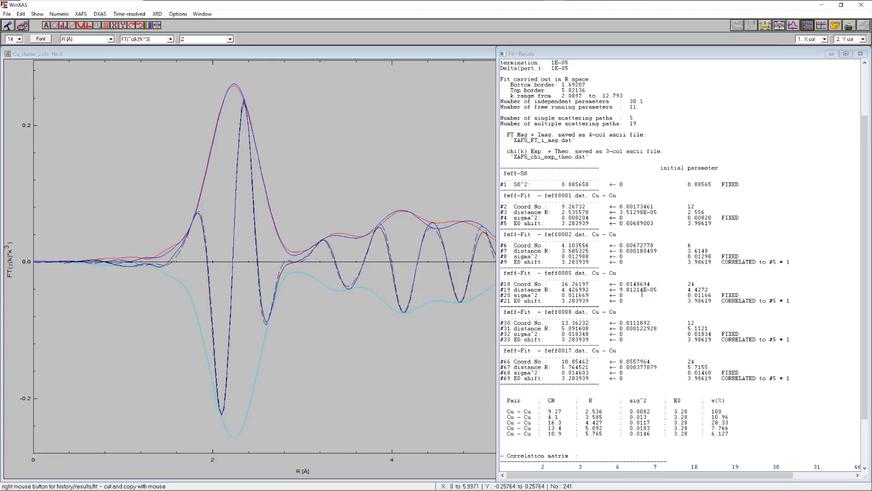
pyautogui.click(304, 53)
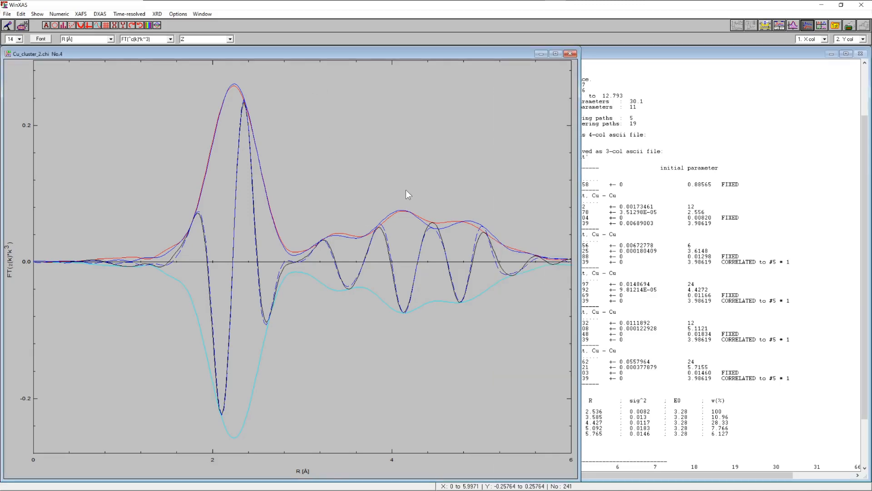